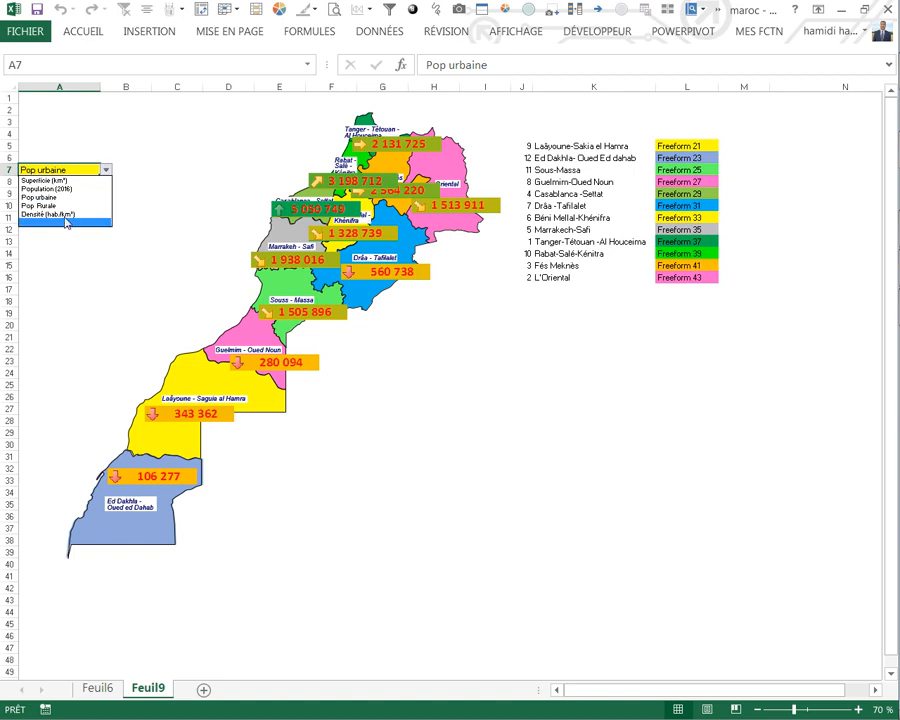
- Switch the map's indicator in cell A7 to Population (2016), followed by Densité (hab./km²)
{"action": "left_click", "coordinate": [63, 190]}
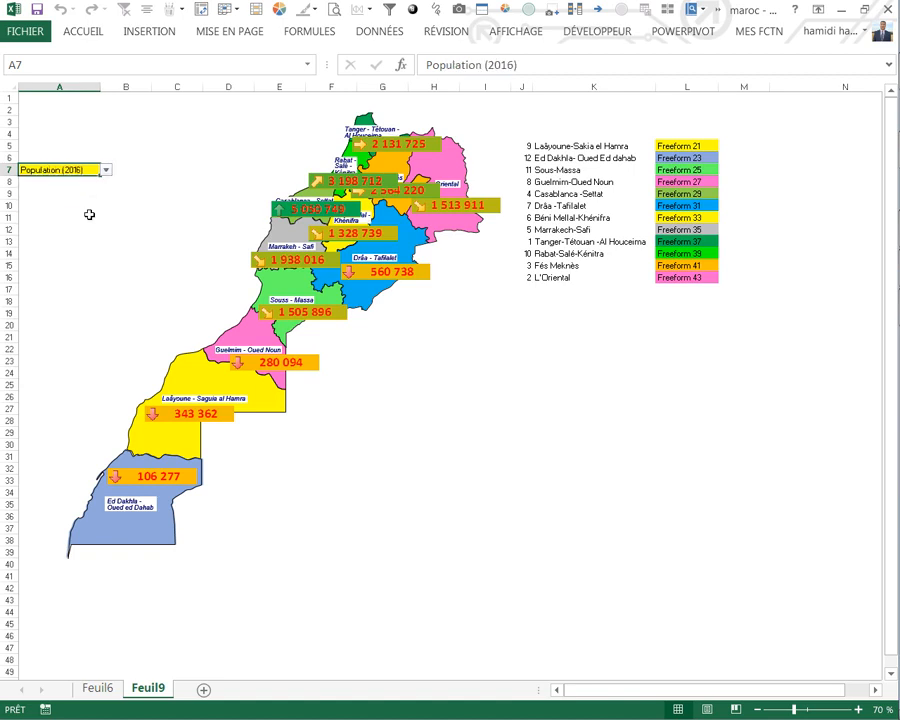
{"action": "left_click", "coordinate": [450, 397]}
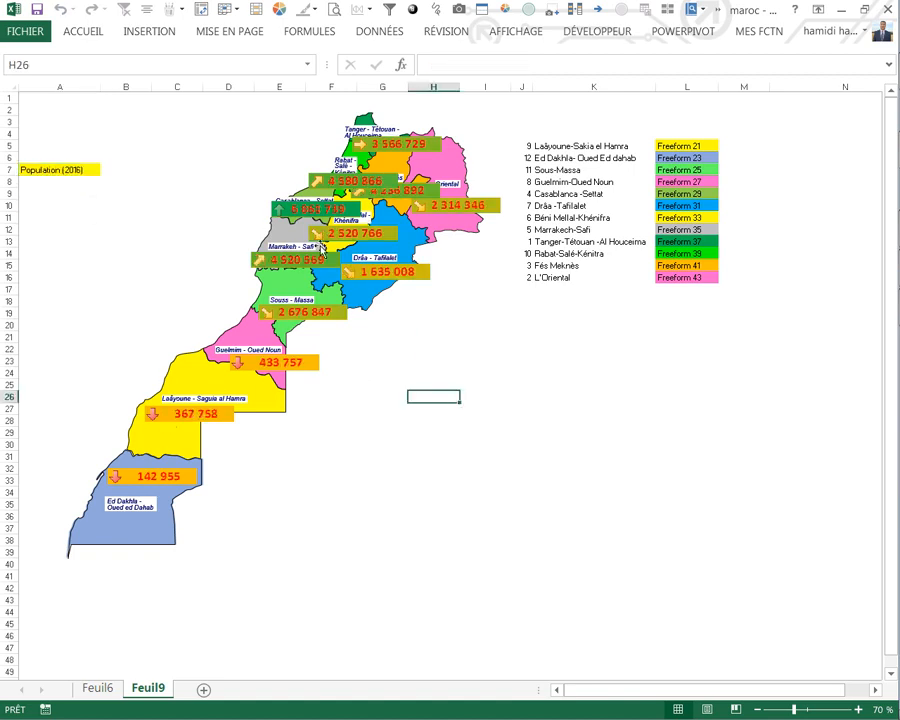
{"action": "left_click", "coordinate": [90, 168]}
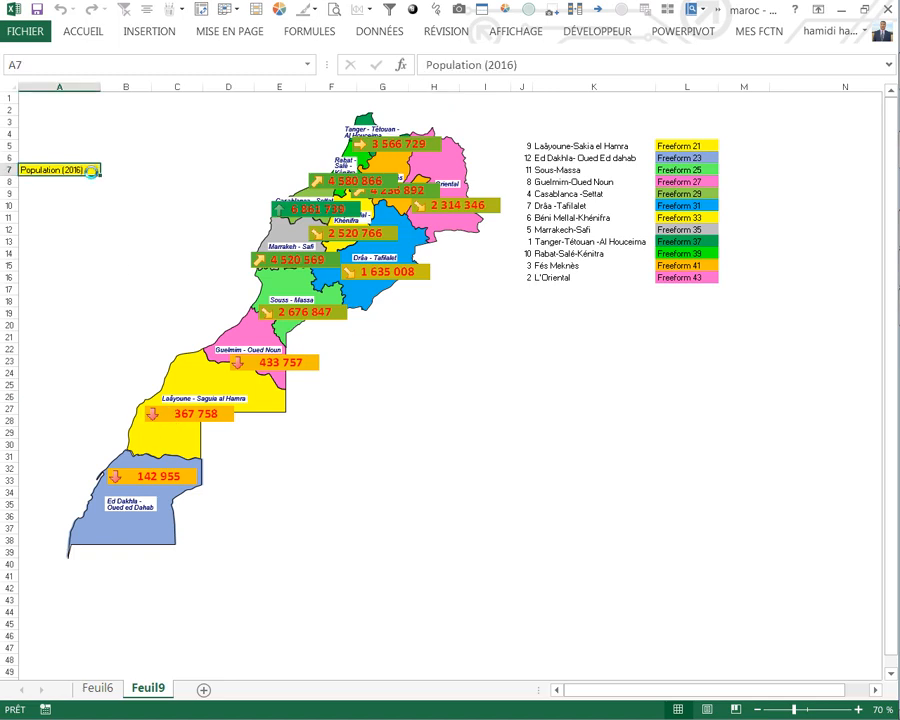
{"action": "left_click", "coordinate": [106, 171]}
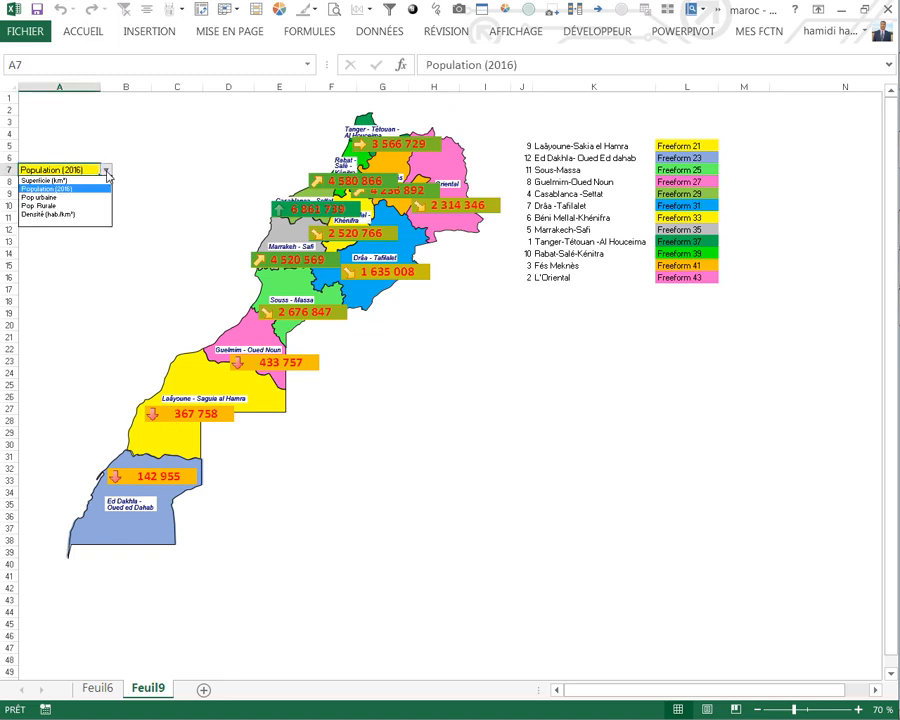
{"action": "left_click", "coordinate": [71, 215]}
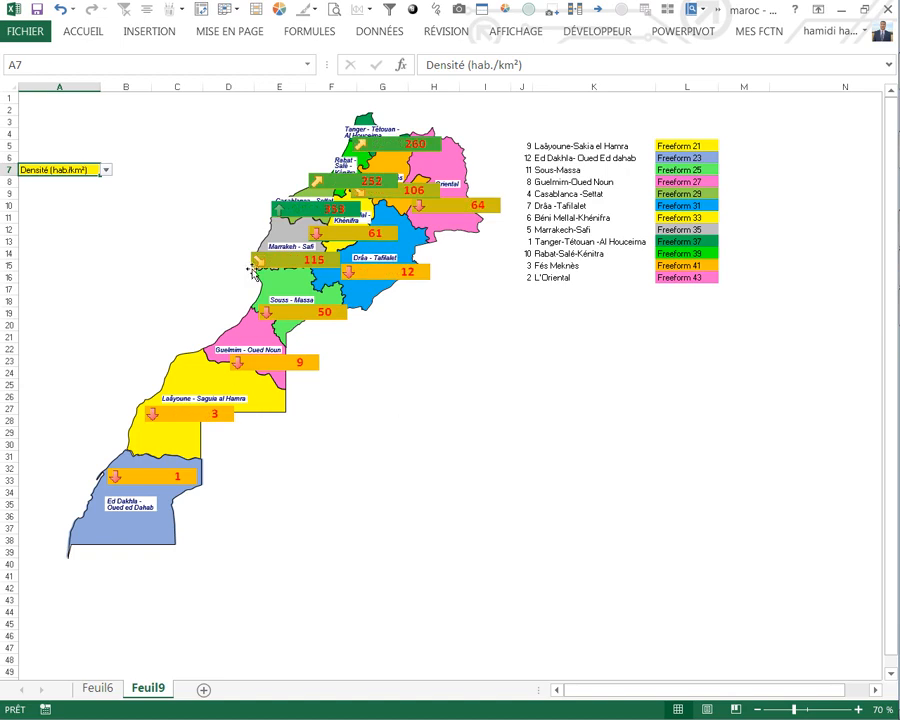
- Review the indicator choices in A7 and the regional data table on Feuil6, and return to the map on Feuil9
{"action": "left_click", "coordinate": [106, 171]}
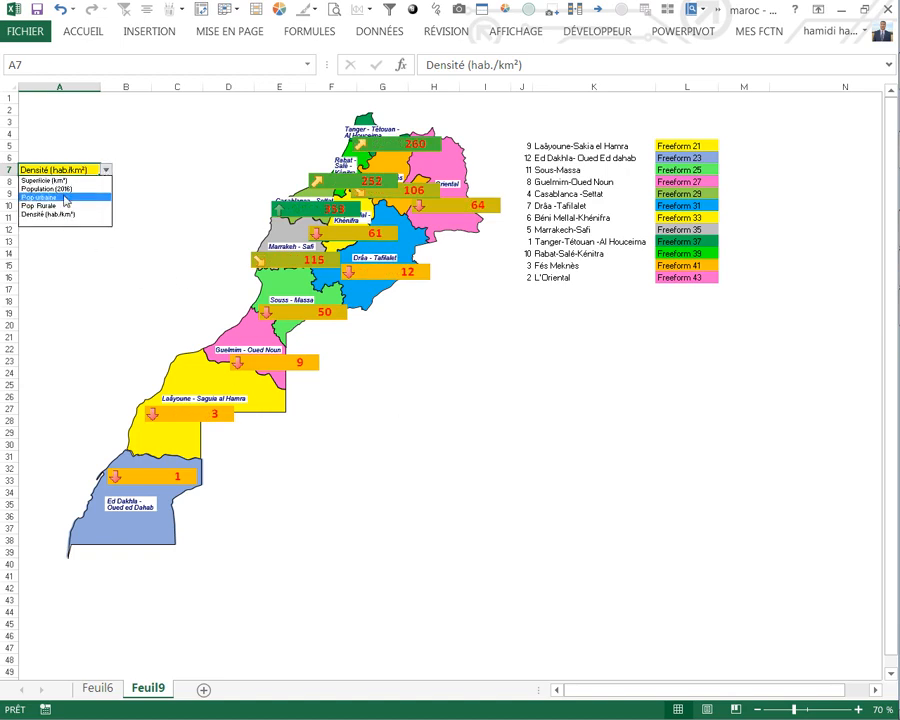
{"action": "key", "text": "Escape"}
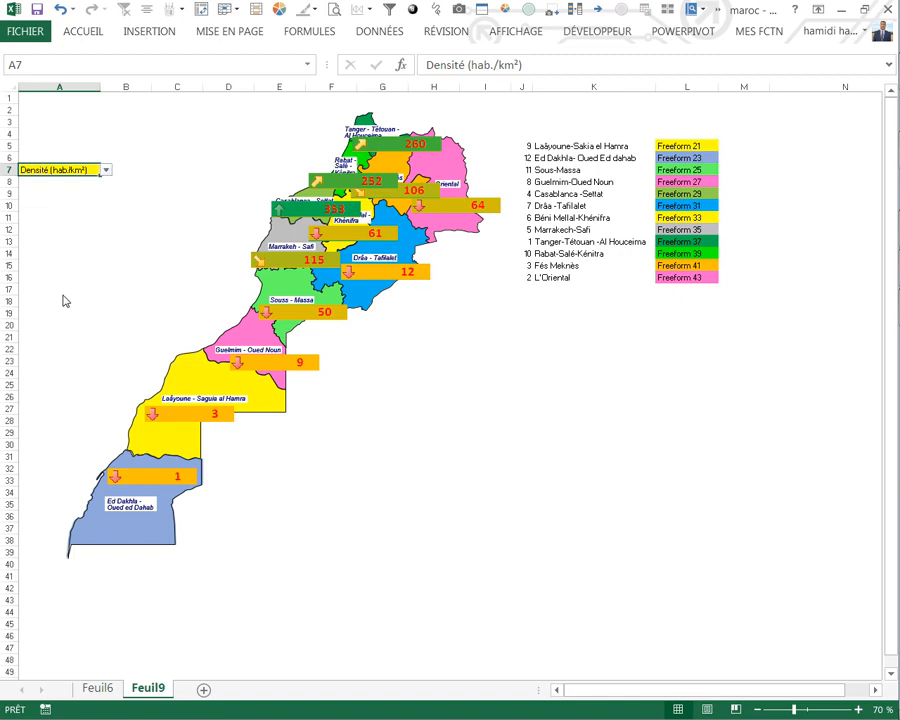
{"action": "left_click", "coordinate": [98, 689]}
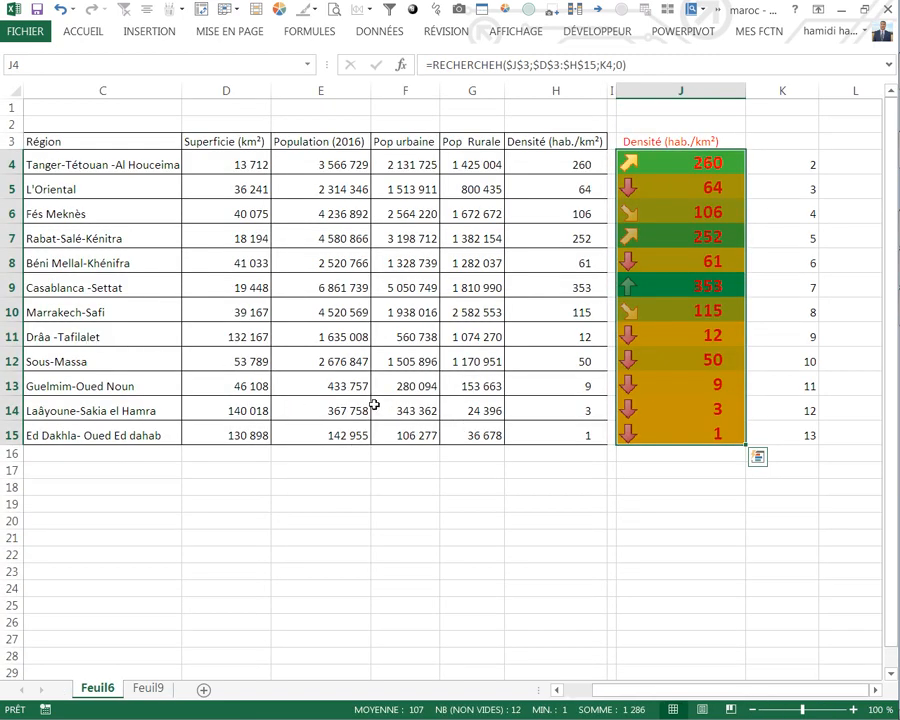
{"action": "left_click", "coordinate": [150, 688]}
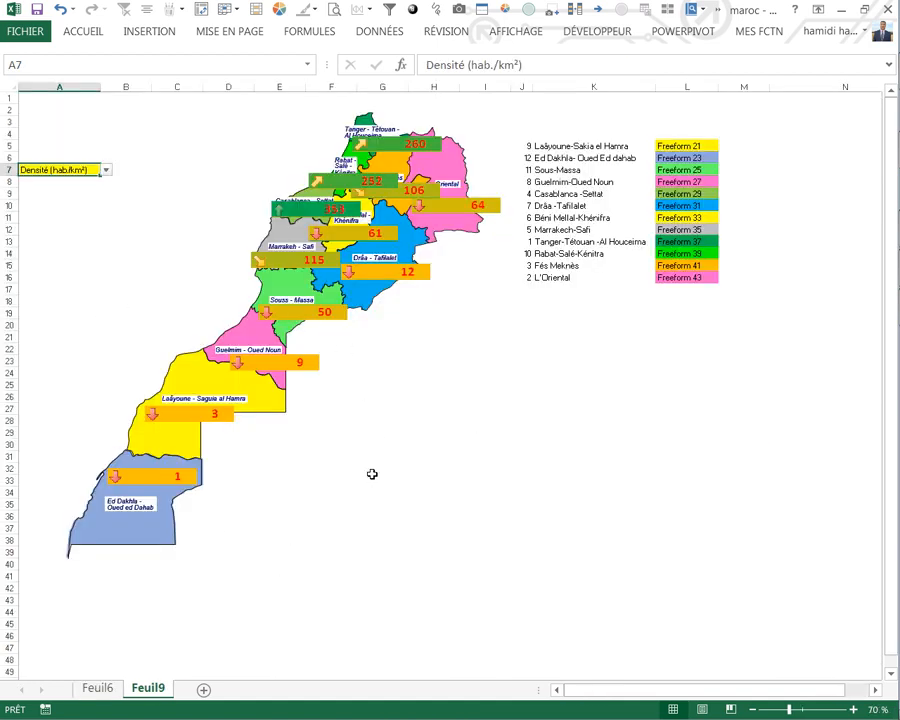
- Copy the region and Freeform list K5:L16 to cell I4 of a new sheet, as values with the source formatting
{"action": "left_click_drag", "start_coordinate": [569, 148], "coordinate": [673, 278]}
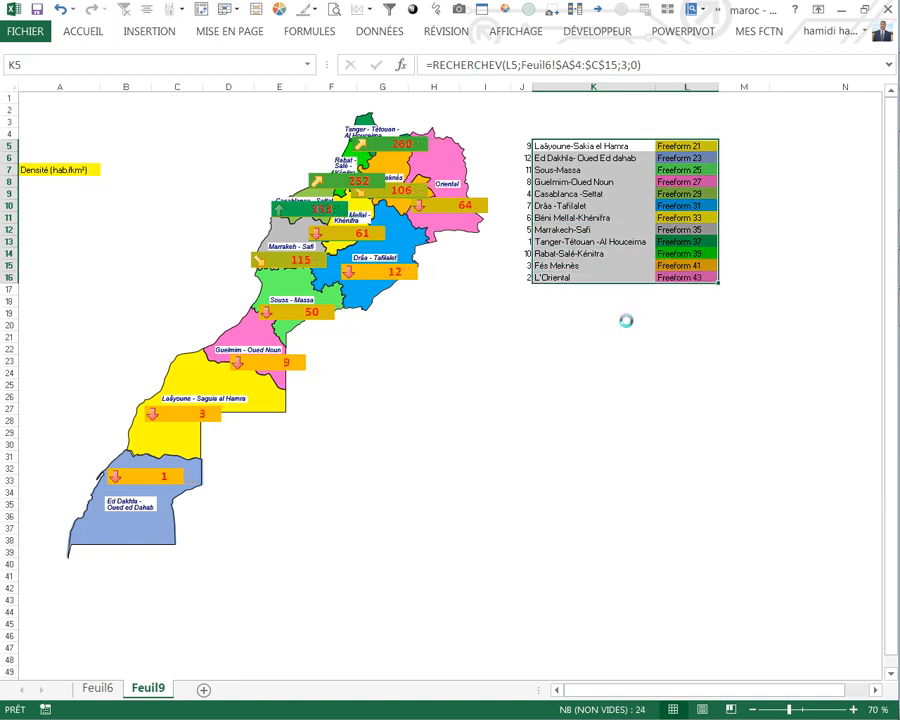
{"action": "key", "text": "ctrl+c"}
{"action": "left_click", "coordinate": [204, 690]}
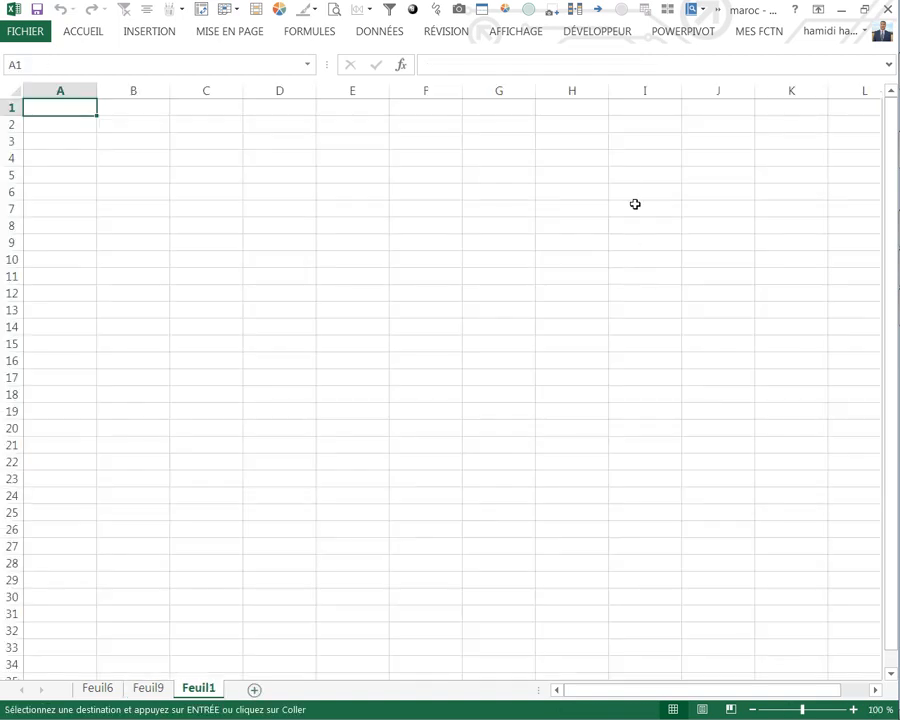
{"action": "left_click", "coordinate": [633, 164]}
{"action": "right_click", "coordinate": [633, 162]}
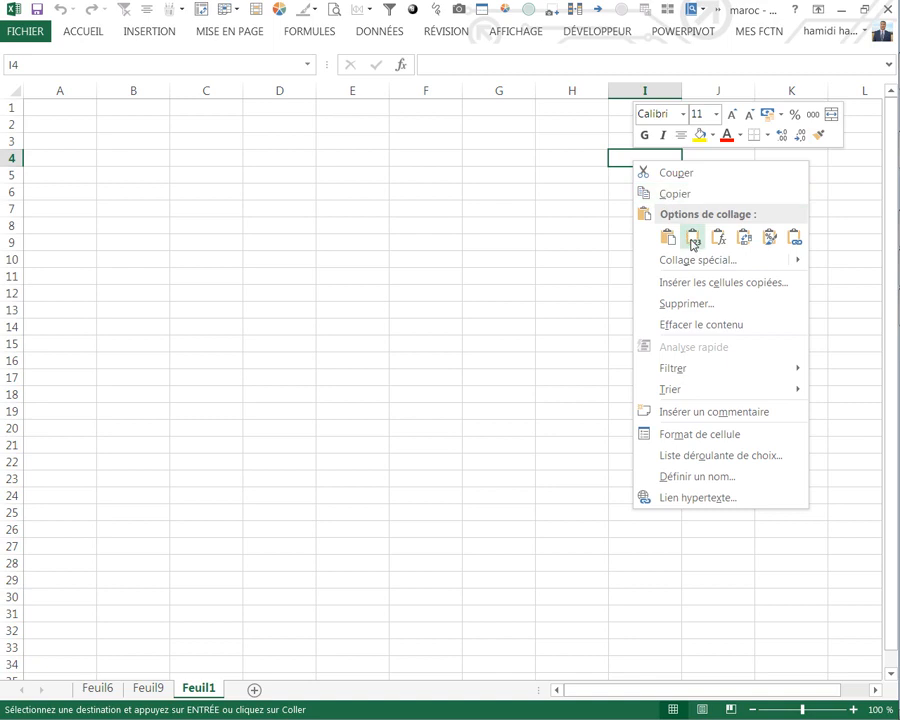
{"action": "left_click", "coordinate": [693, 235]}
{"action": "right_click", "coordinate": [646, 157]}
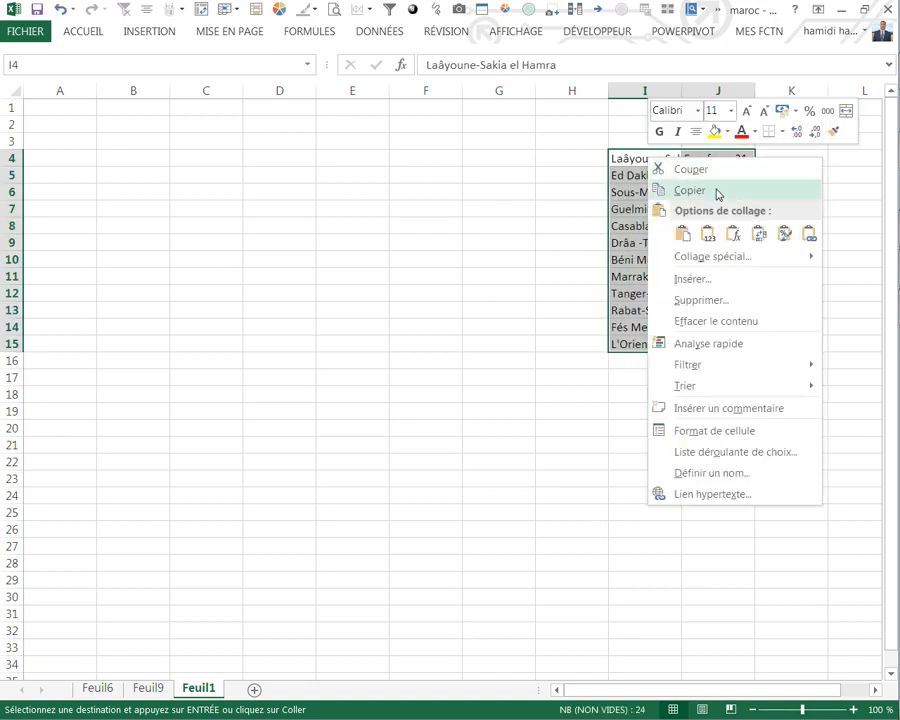
{"action": "left_click", "coordinate": [786, 236]}
{"action": "left_click", "coordinate": [328, 328]}
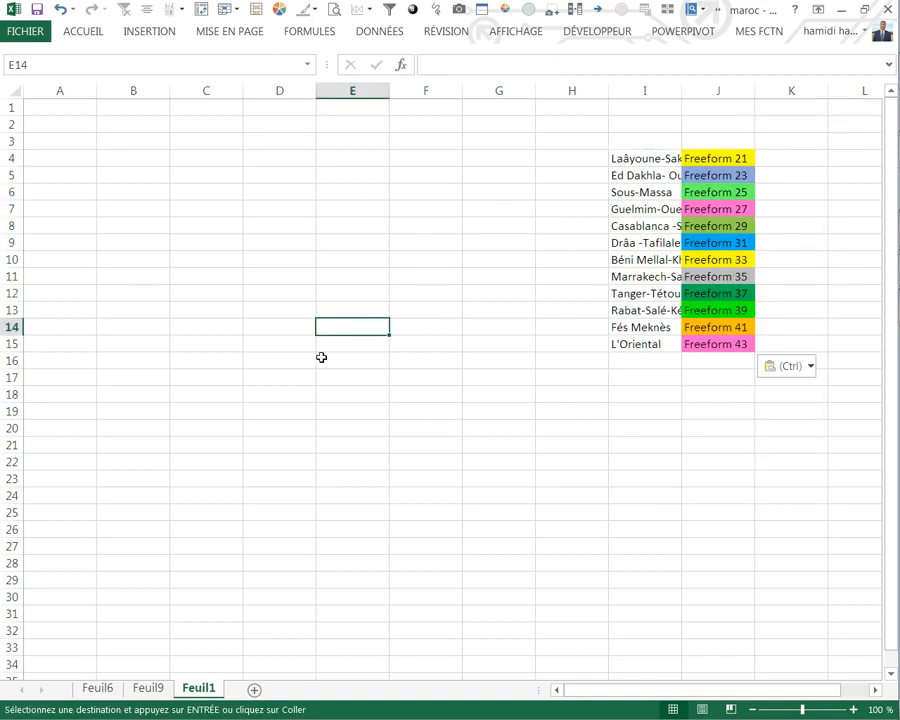
- Delete the map sheet Feuil9 from the workbook
{"action": "left_click", "coordinate": [160, 686]}
{"action": "right_click", "coordinate": [162, 686]}
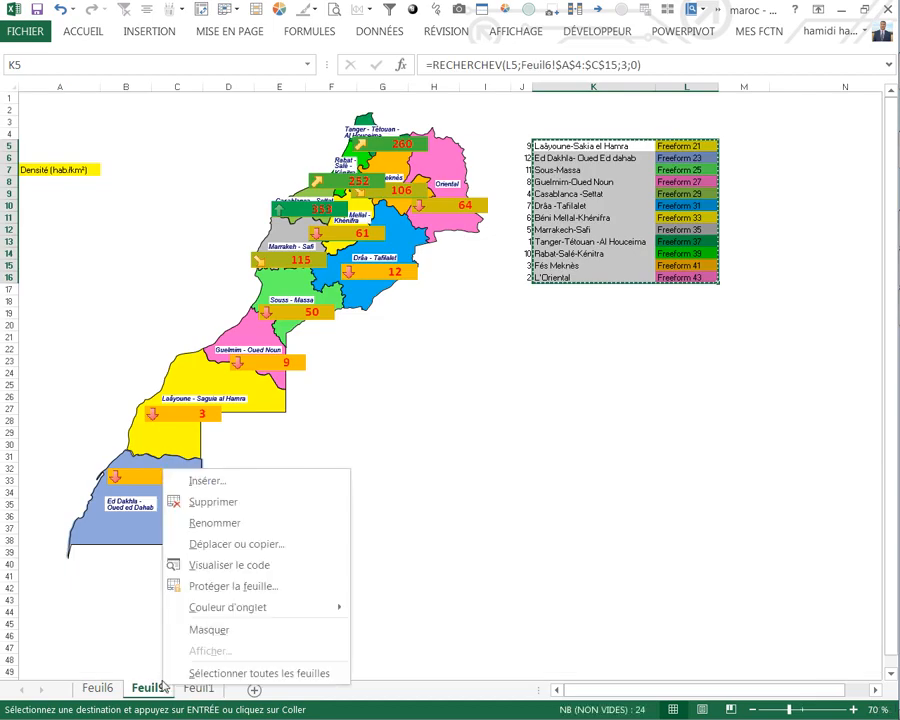
{"action": "left_click", "coordinate": [218, 503]}
{"action": "left_click", "coordinate": [412, 416]}
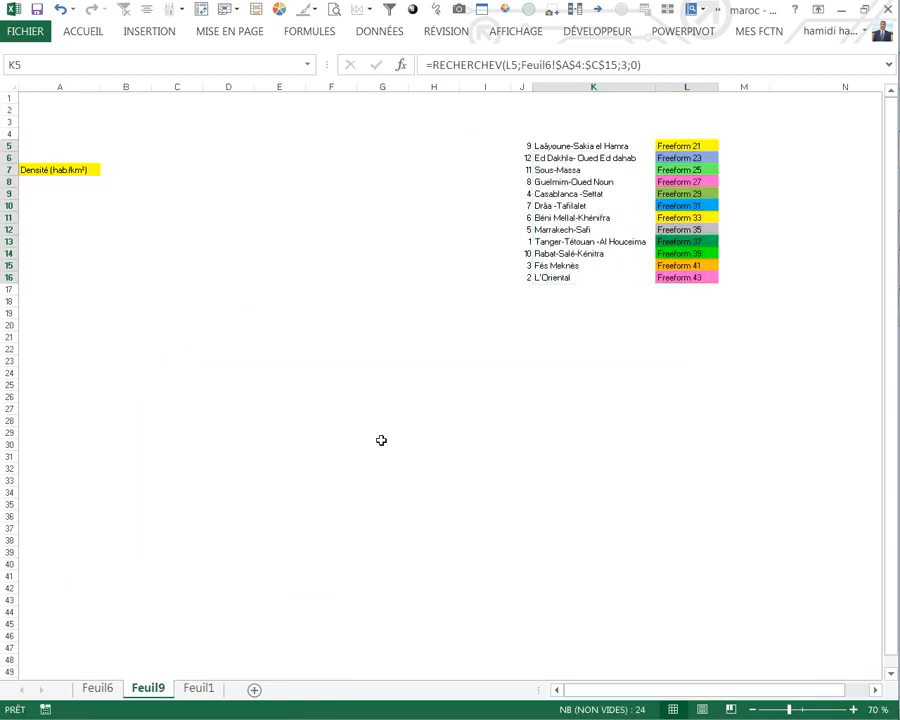
- Clear the broken lookup formulas and their formatting from column J beside the table on Feuil6
{"action": "left_click", "coordinate": [98, 687]}
{"action": "left_click_drag", "start_coordinate": [649, 130], "coordinate": [695, 469]}
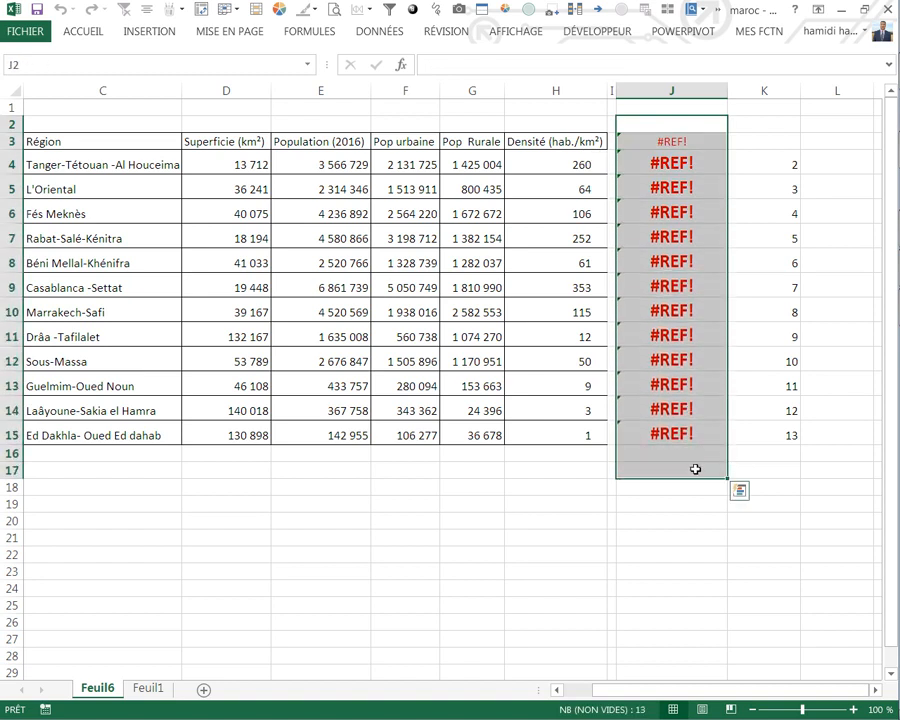
{"action": "key", "text": "Delete"}
{"action": "left_click_drag", "start_coordinate": [612, 108], "coordinate": [666, 466]}
{"action": "left_click", "coordinate": [600, 493]}
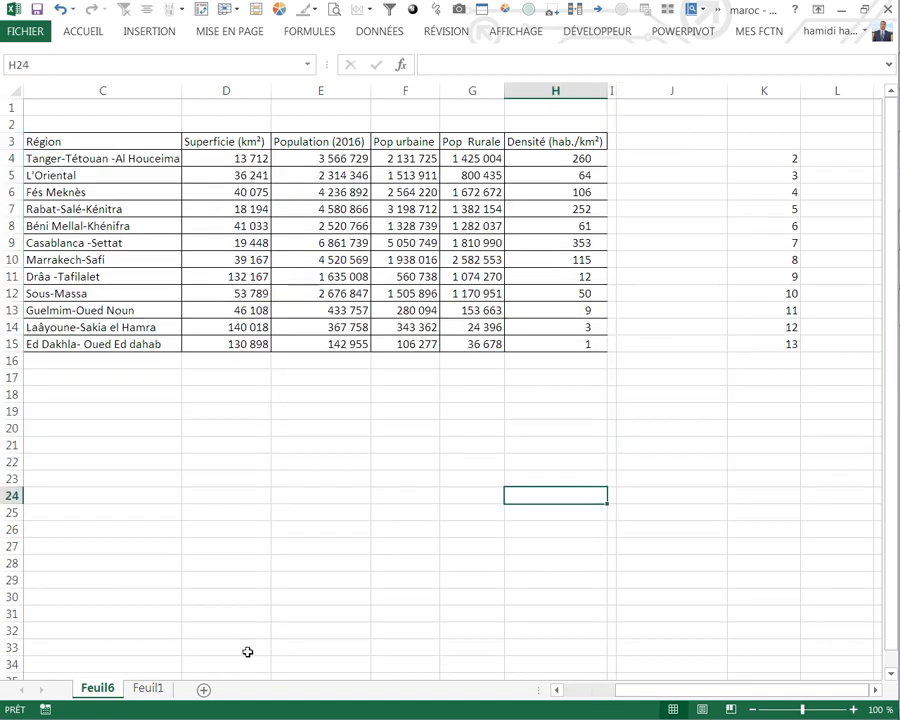
- Fill cell B6 on Feuil1 with yellow and widen column B slightly
{"action": "left_click", "coordinate": [149, 688]}
{"action": "left_click", "coordinate": [224, 482]}
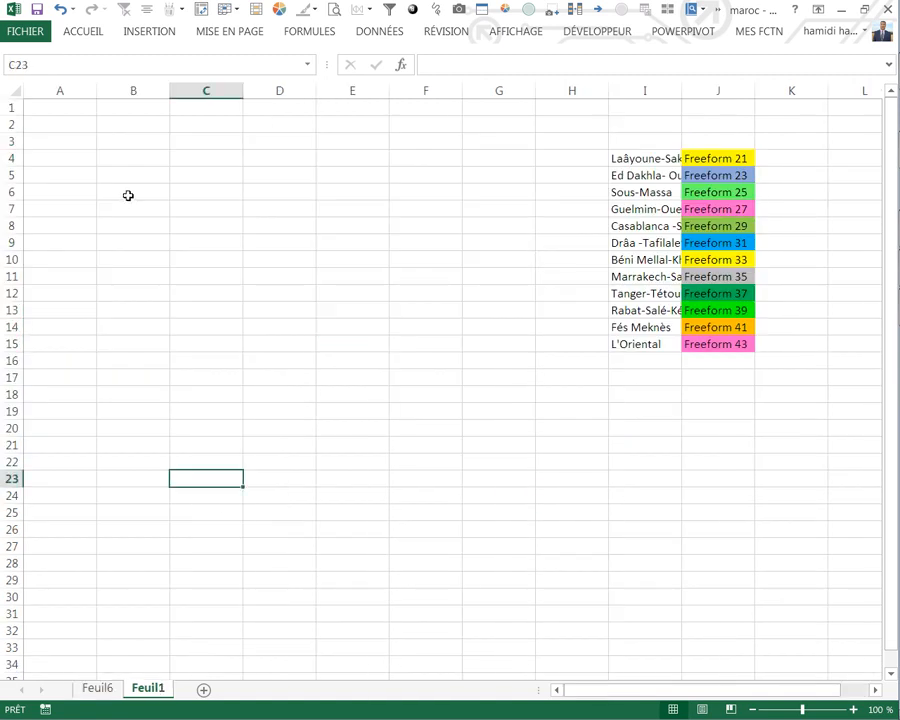
{"action": "left_click", "coordinate": [128, 195]}
{"action": "right_click", "coordinate": [128, 195]}
{"action": "left_click", "coordinate": [195, 170]}
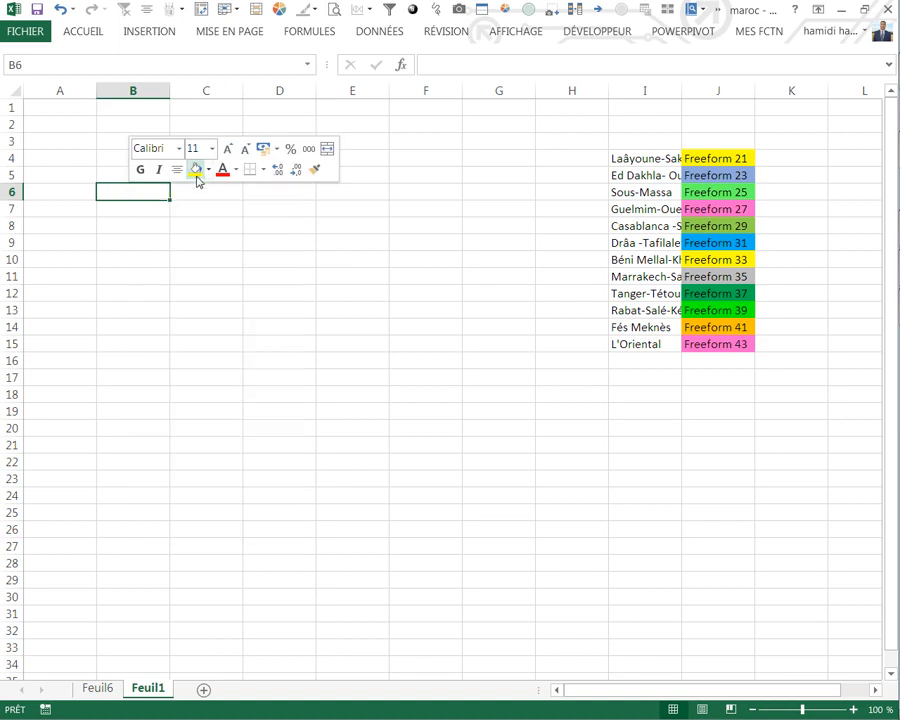
{"action": "left_click_drag", "start_coordinate": [170, 91], "coordinate": [181, 91]}
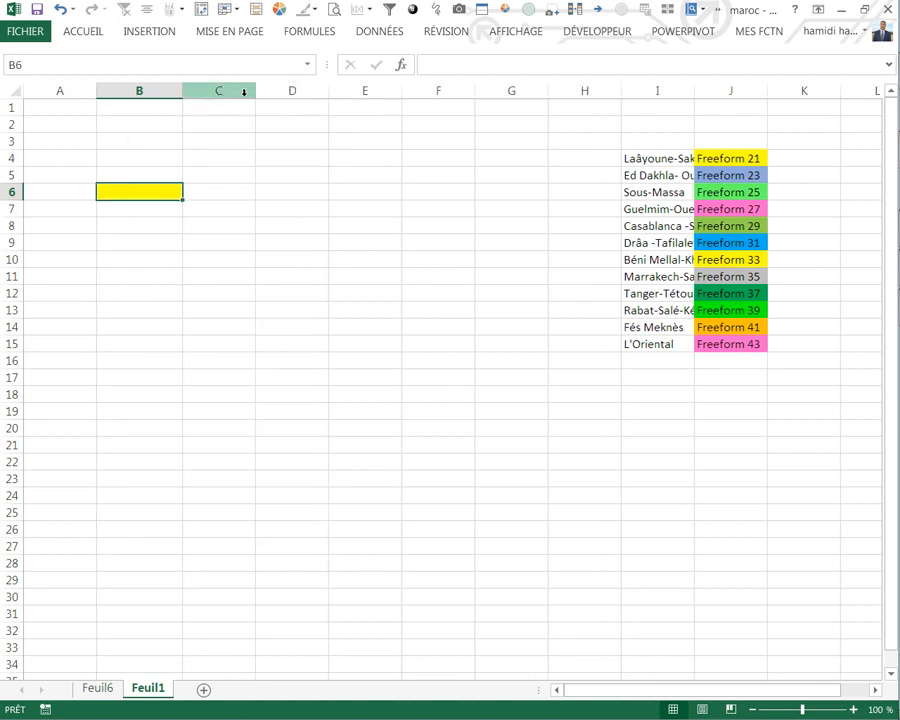
- Add a list data validation to cell B6 with the source =Feuil6!$D$3:$I$3
{"action": "left_click", "coordinate": [365, 34]}
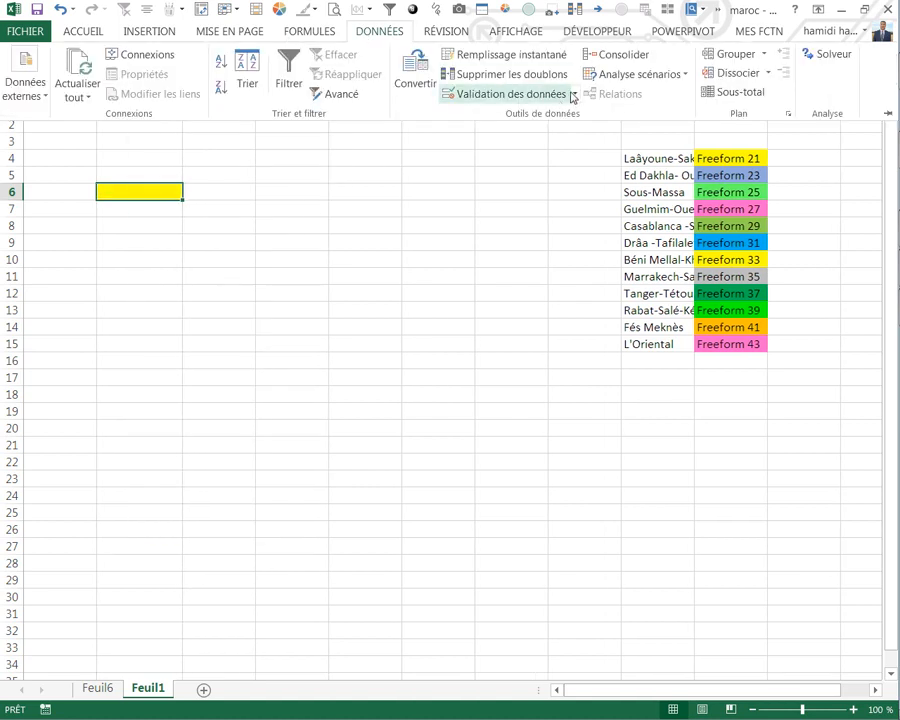
{"action": "left_click", "coordinate": [573, 94]}
{"action": "left_click", "coordinate": [493, 125]}
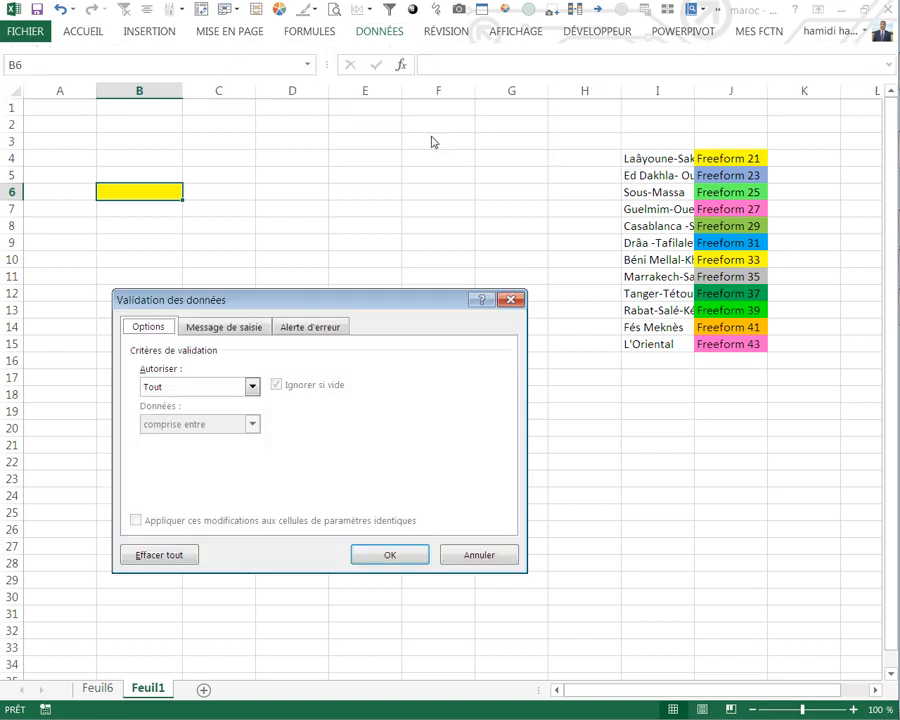
{"action": "left_click", "coordinate": [252, 386]}
{"action": "left_click", "coordinate": [174, 441]}
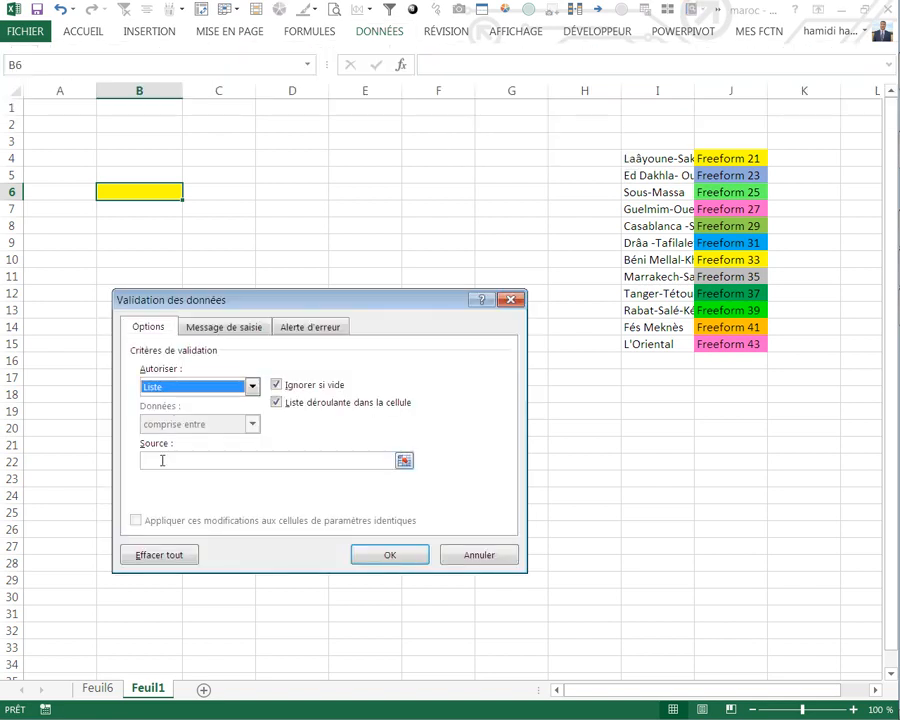
{"action": "left_click", "coordinate": [163, 457]}
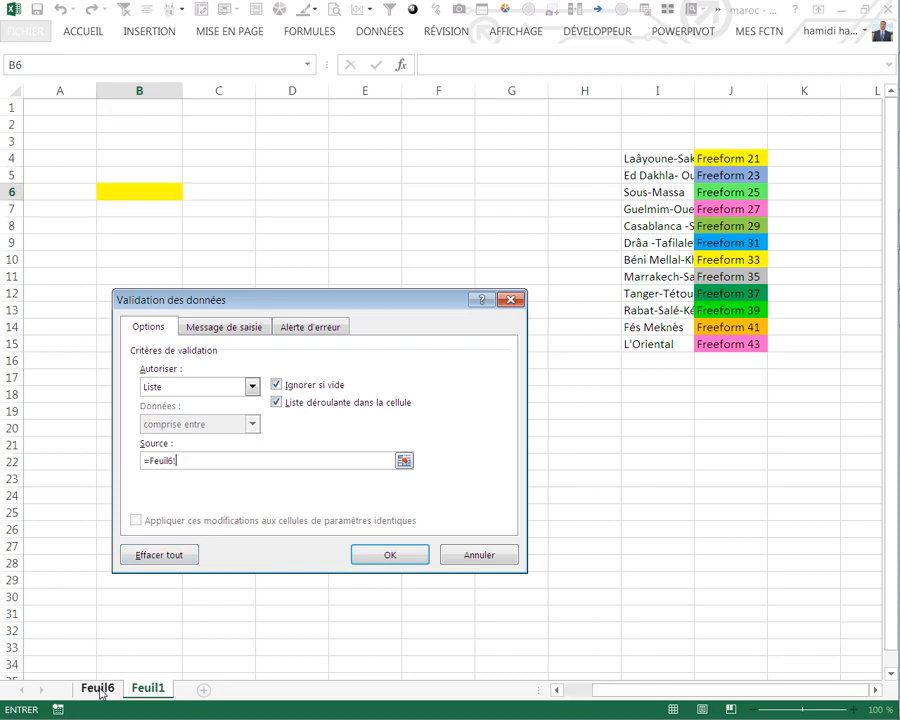
{"action": "left_click", "coordinate": [97, 688]}
{"action": "left_click", "coordinate": [241, 143]}
{"action": "left_click_drag", "start_coordinate": [241, 143], "coordinate": [609, 141]}
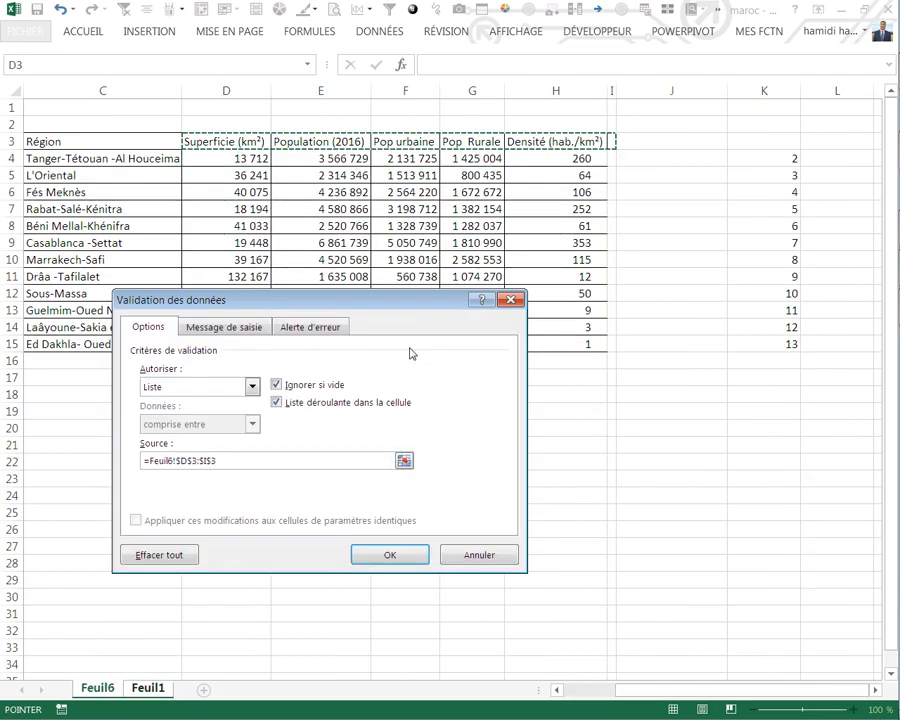
{"action": "left_click", "coordinate": [388, 554]}
- Choose Population (2016) from the list in B6 and widen column B to fit the text
{"action": "left_click", "coordinate": [188, 193]}
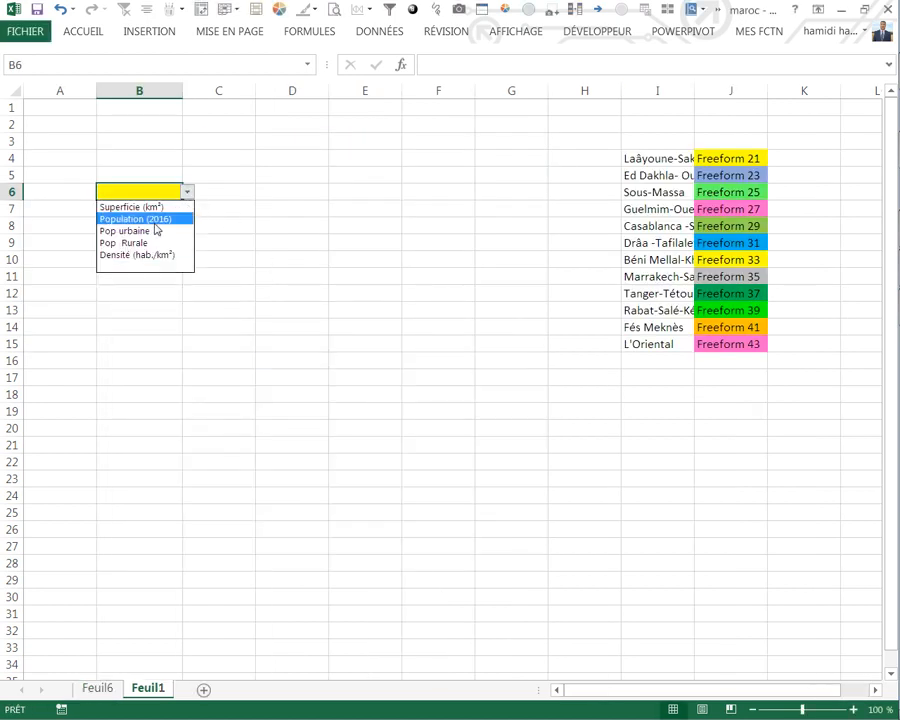
{"action": "left_click", "coordinate": [154, 220]}
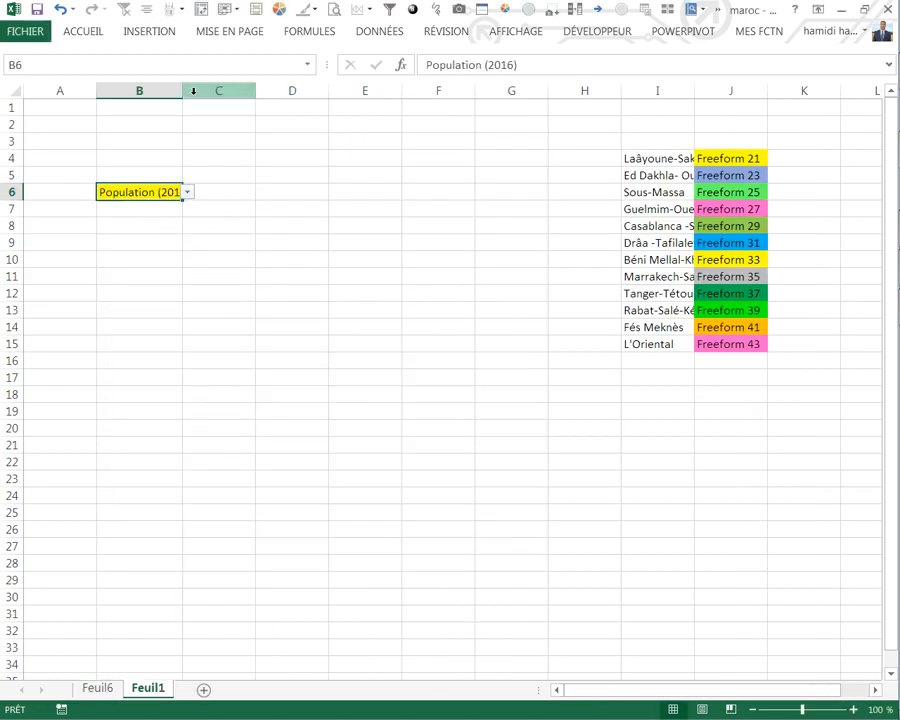
{"action": "left_click_drag", "start_coordinate": [183, 91], "coordinate": [201, 91]}
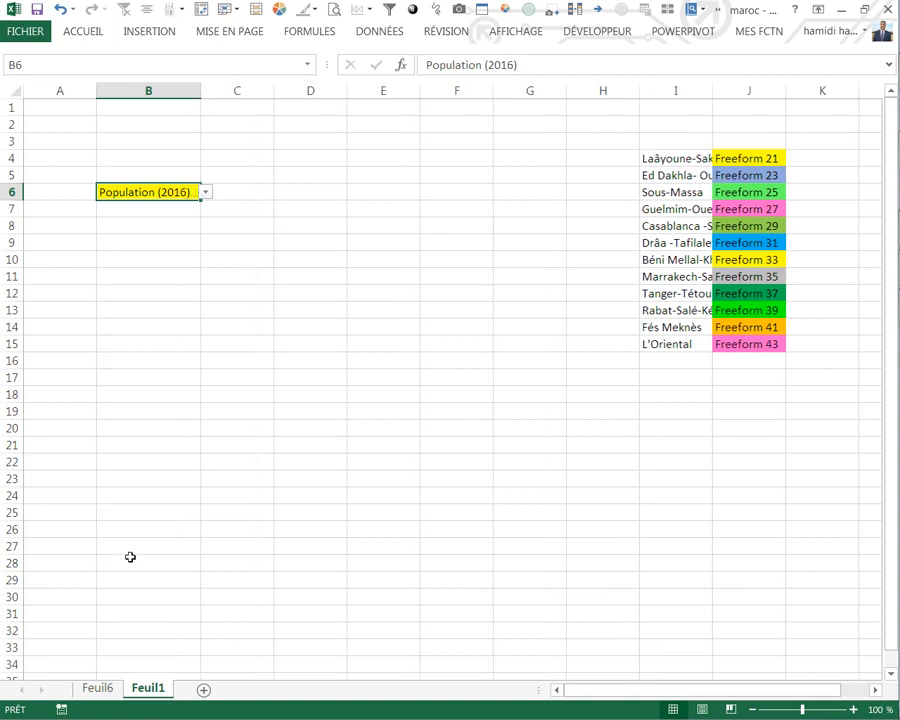
- Link cell J3 on Feuil6 to the indicator selected in cell B6 of Feuil1
{"action": "left_click", "coordinate": [99, 686]}
{"action": "left_click", "coordinate": [644, 142]}
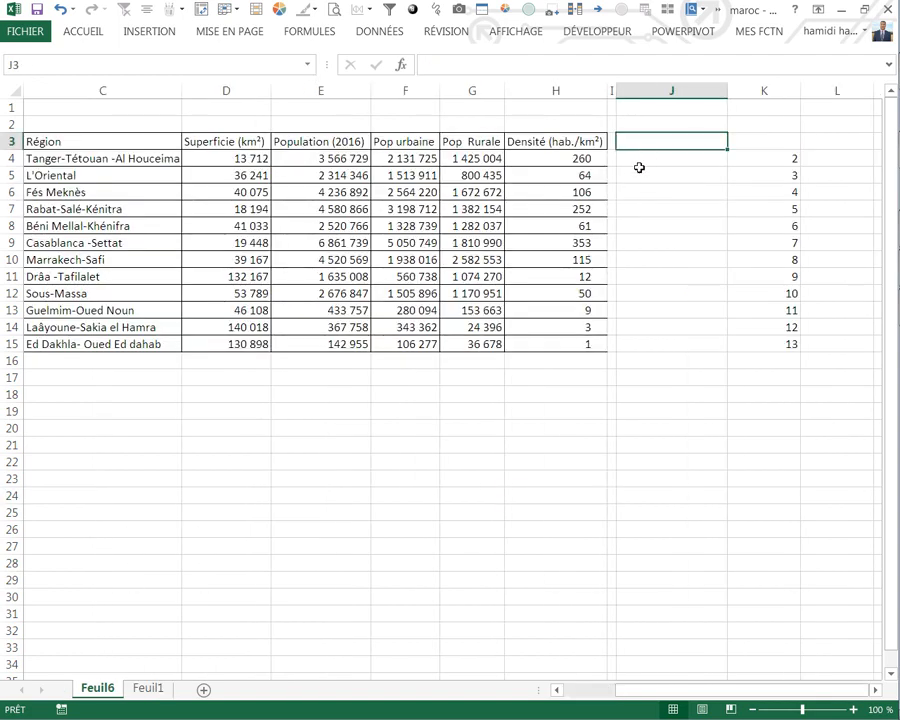
{"action": "type", "text": "="}
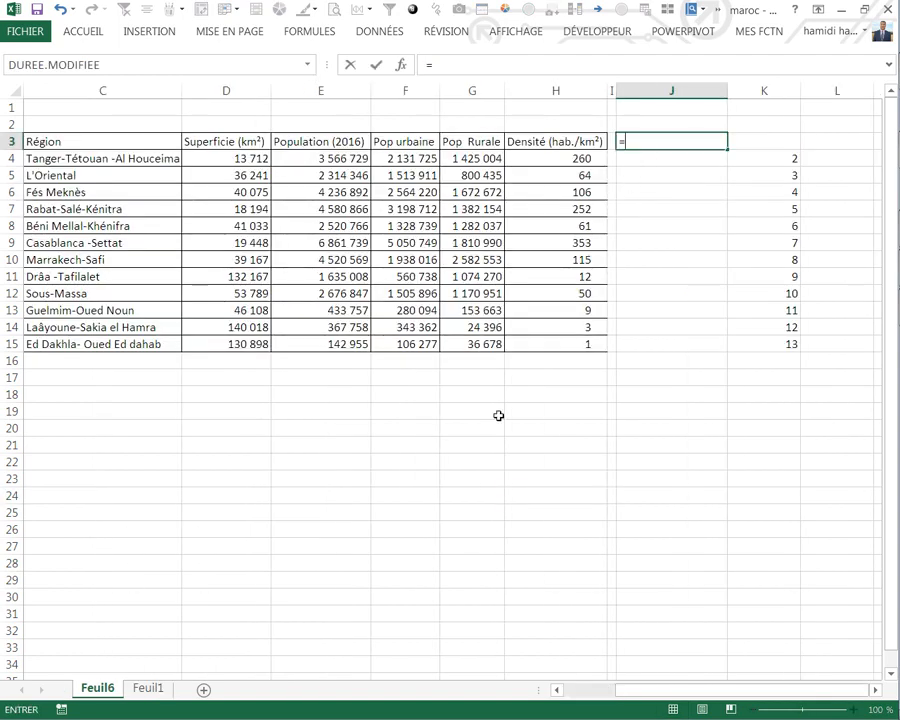
{"action": "left_click", "coordinate": [158, 690]}
{"action": "left_click", "coordinate": [128, 214]}
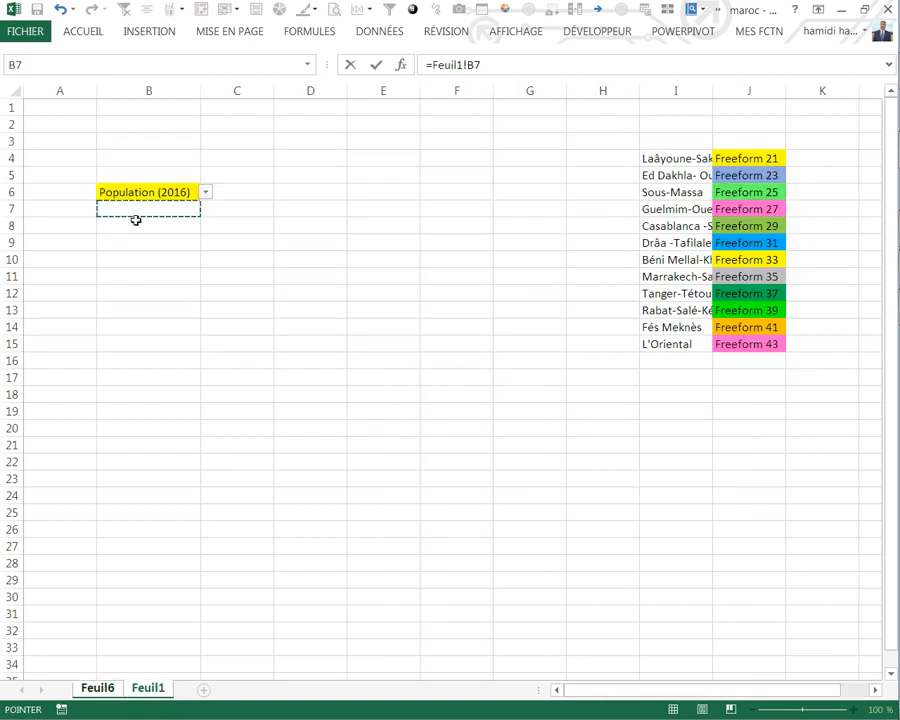
{"action": "key", "text": "Up"}
{"action": "key", "text": "Return"}
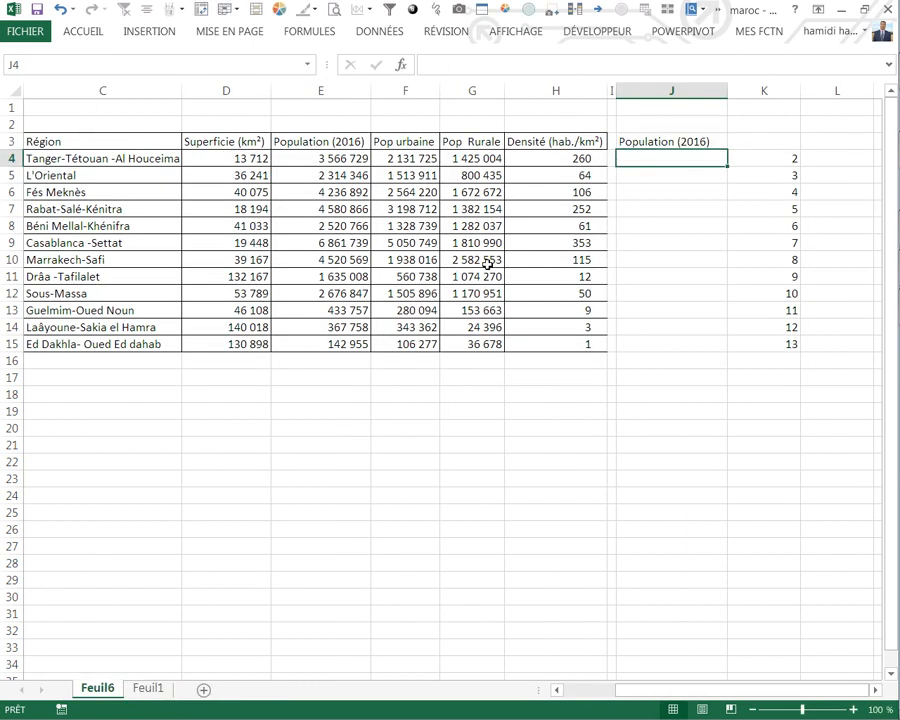
{"action": "type", "text": "=re"}
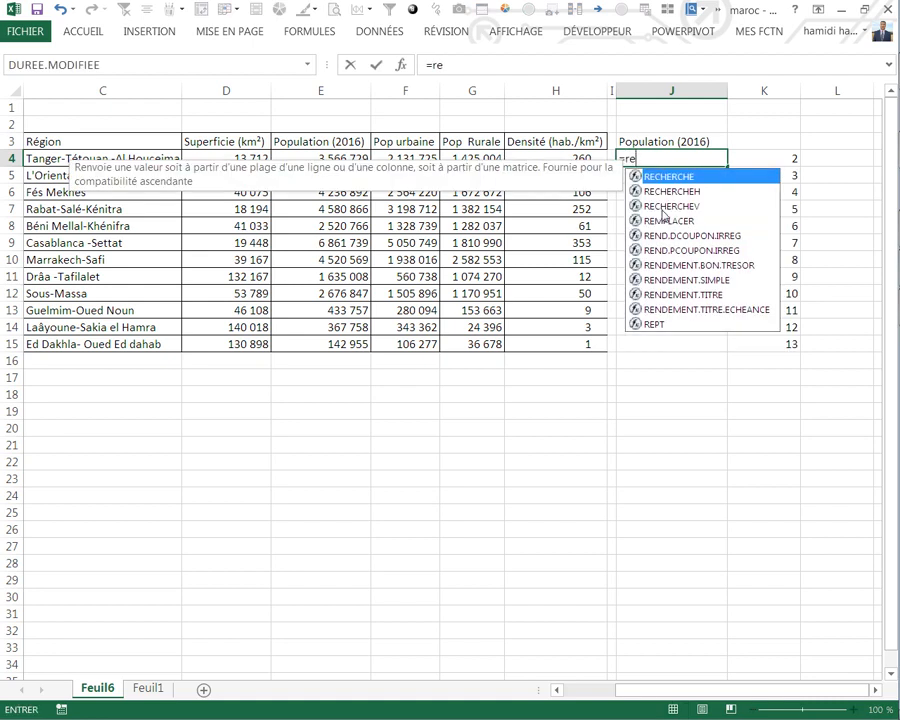
{"action": "left_click", "coordinate": [665, 206]}
{"action": "double_click", "coordinate": [663, 206]}
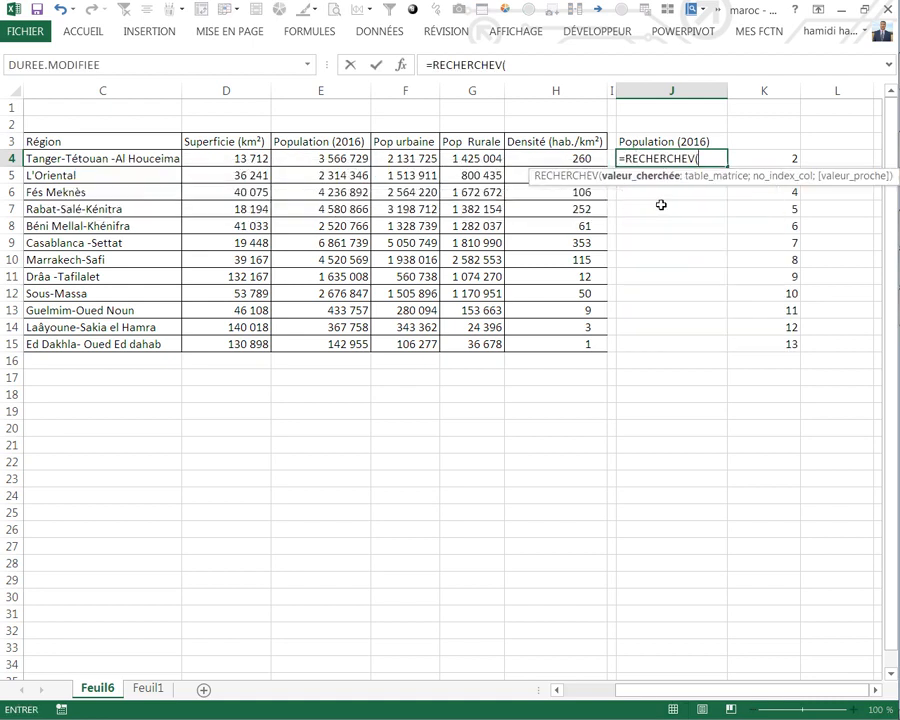
{"action": "left_click", "coordinate": [665, 141]}
{"action": "key", "text": "F4"}
{"action": "type", "text": ";"}
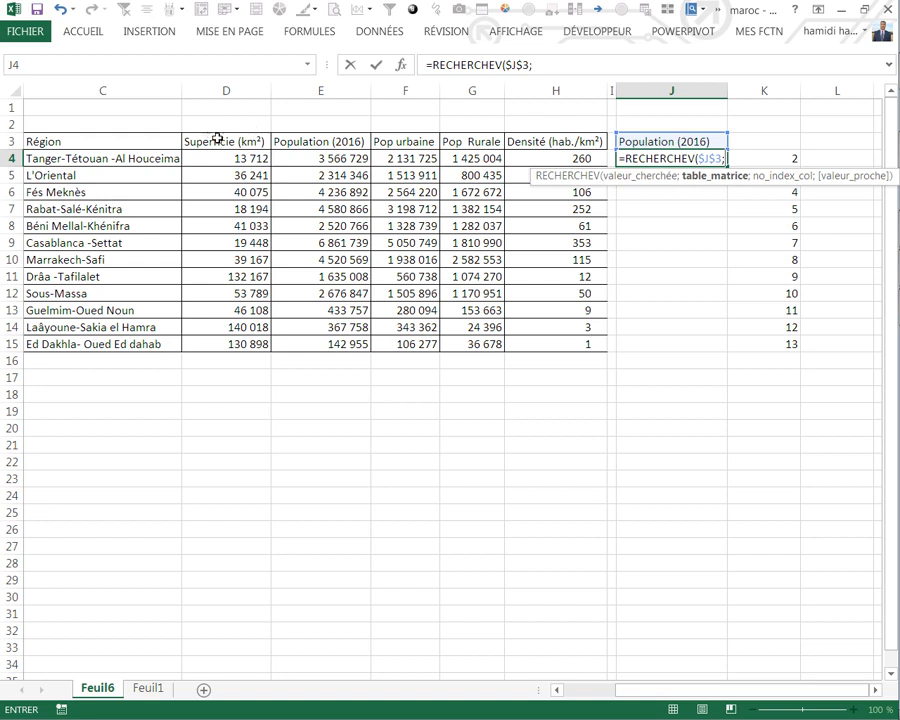
{"action": "key", "text": "BackSpace"}
{"action": "key", "text": "BackSpace"}
{"action": "key", "text": "BackSpace"}
{"action": "key", "text": "BackSpace"}
{"action": "key", "text": "BackSpace"}
{"action": "key", "text": "BackSpace"}
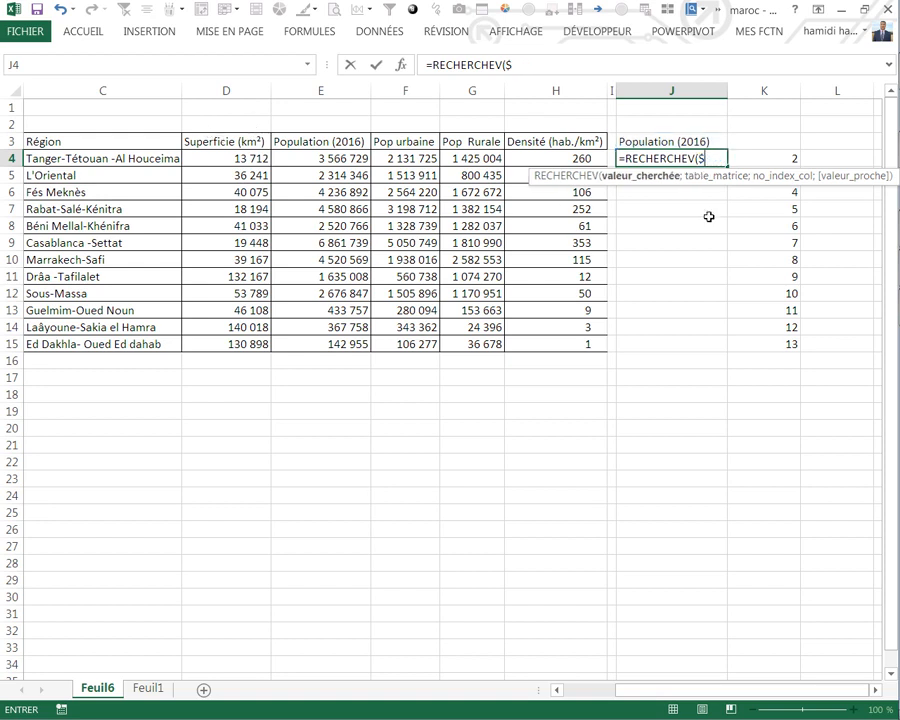
{"action": "key", "text": "BackSpace"}
- Begin a RECHERCHEH formula in cell J4 with the absolute reference $J$3 as the lookup value
{"action": "type", "text": "h"}
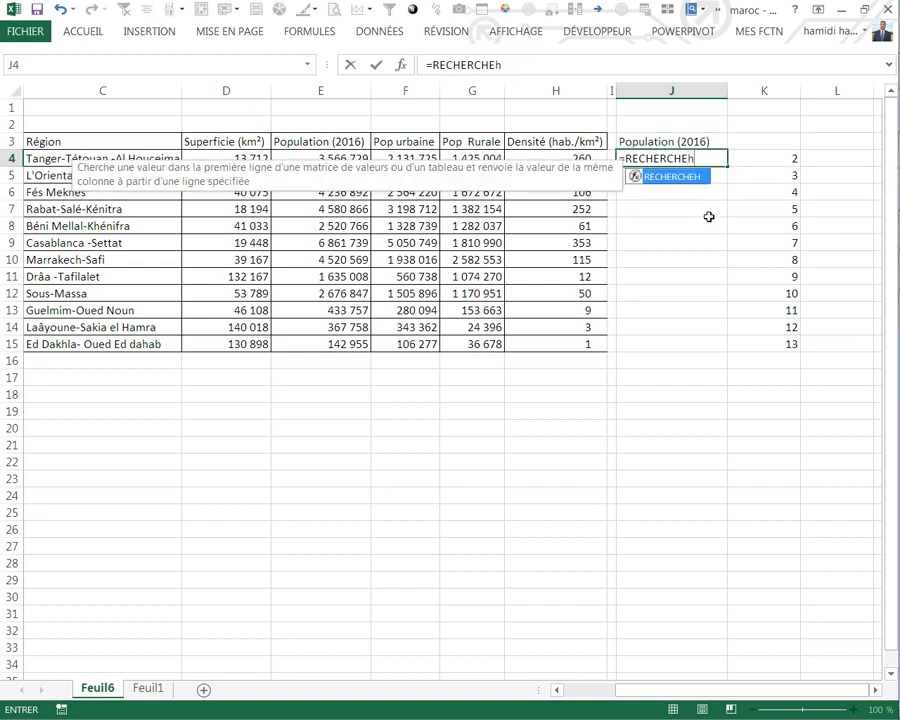
{"action": "type", "text": "("}
{"action": "left_click", "coordinate": [670, 142]}
{"action": "key", "text": "F4"}
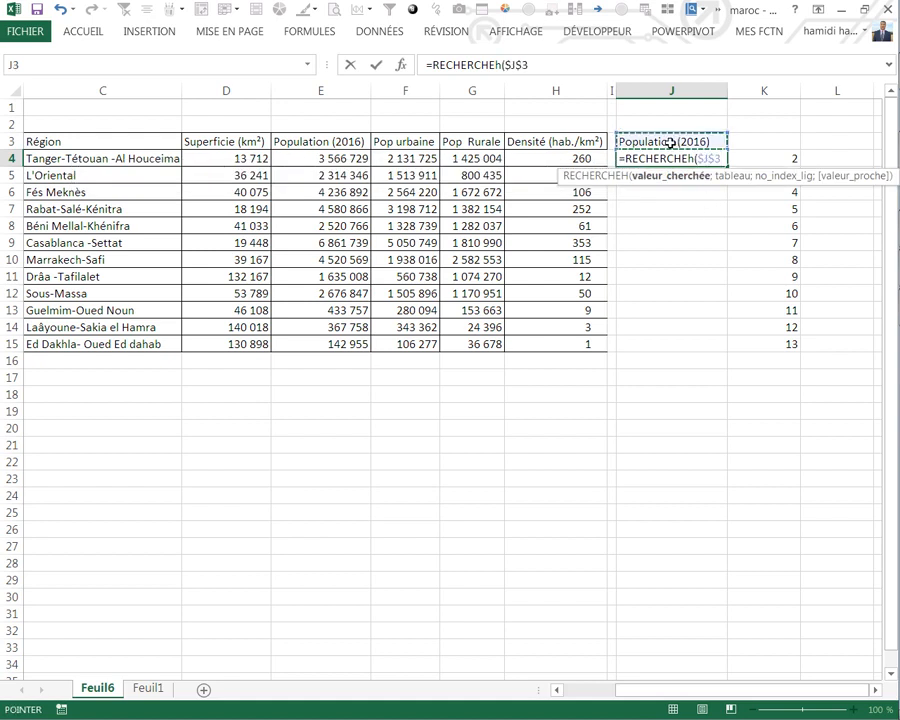
{"action": "key", "text": "F8"}
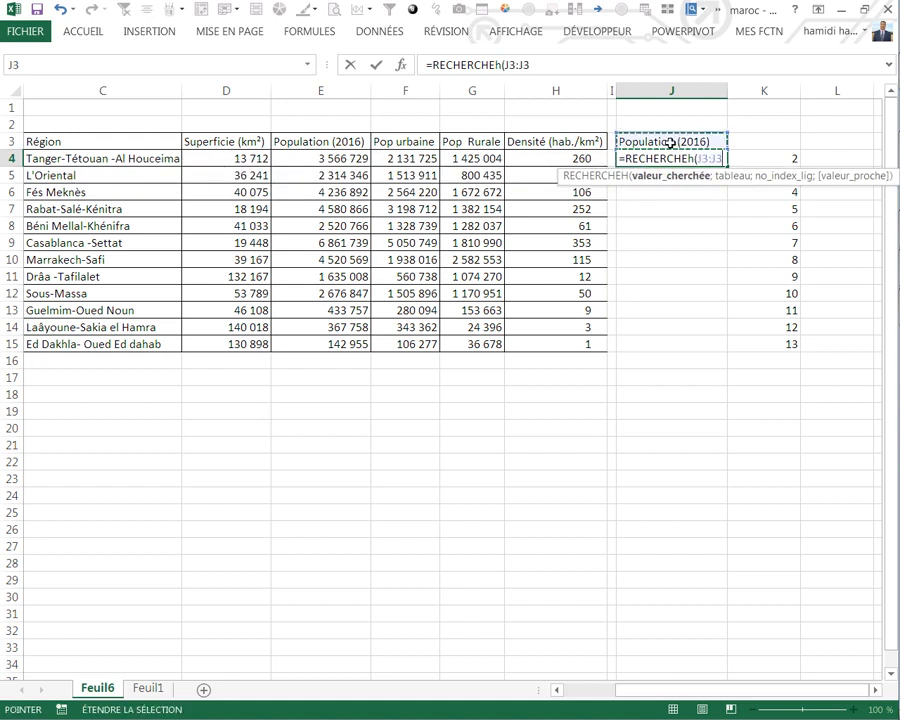
{"action": "type", "text": ";"}
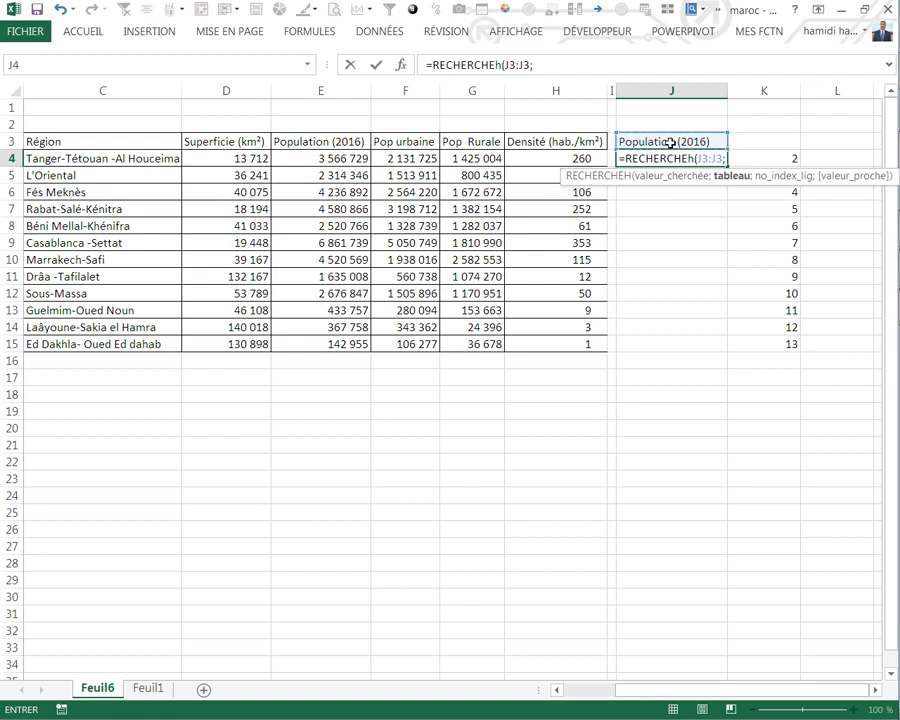
{"action": "left_click", "coordinate": [560, 72]}
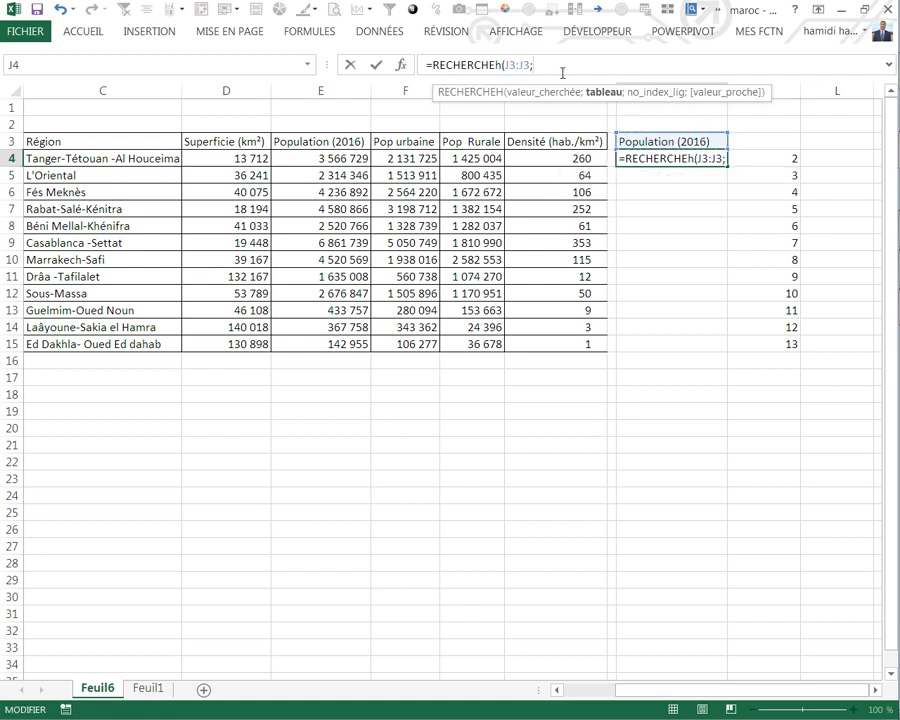
{"action": "key", "text": "BackSpace"}
{"action": "key", "text": "BackSpace"}
{"action": "key", "text": "BackSpace"}
{"action": "key", "text": "BackSpace"}
{"action": "key", "text": "BackSpace"}
{"action": "key", "text": "BackSpace"}
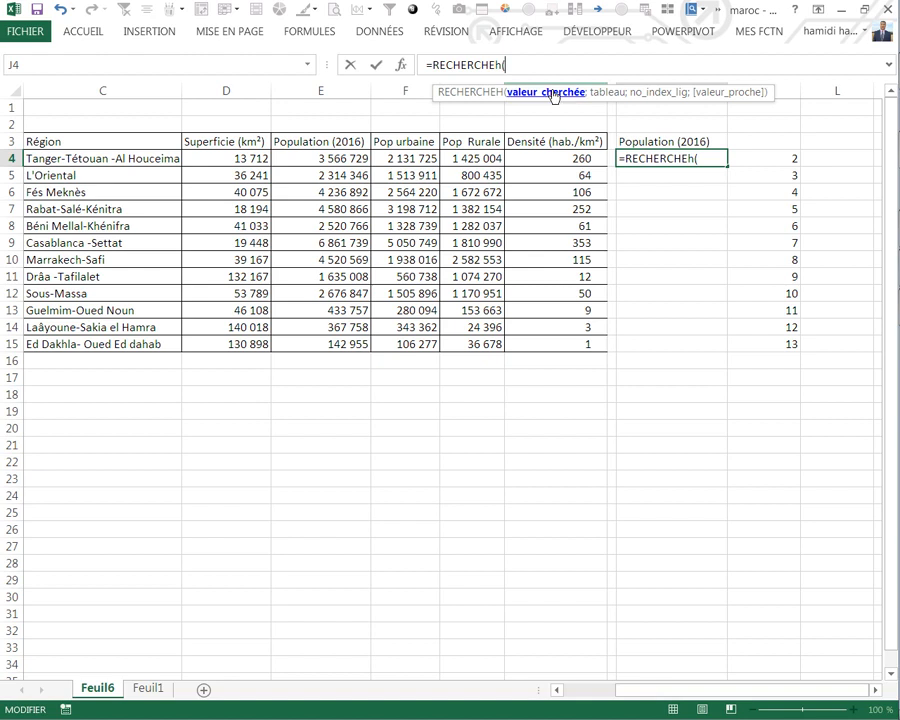
{"action": "left_click", "coordinate": [665, 141]}
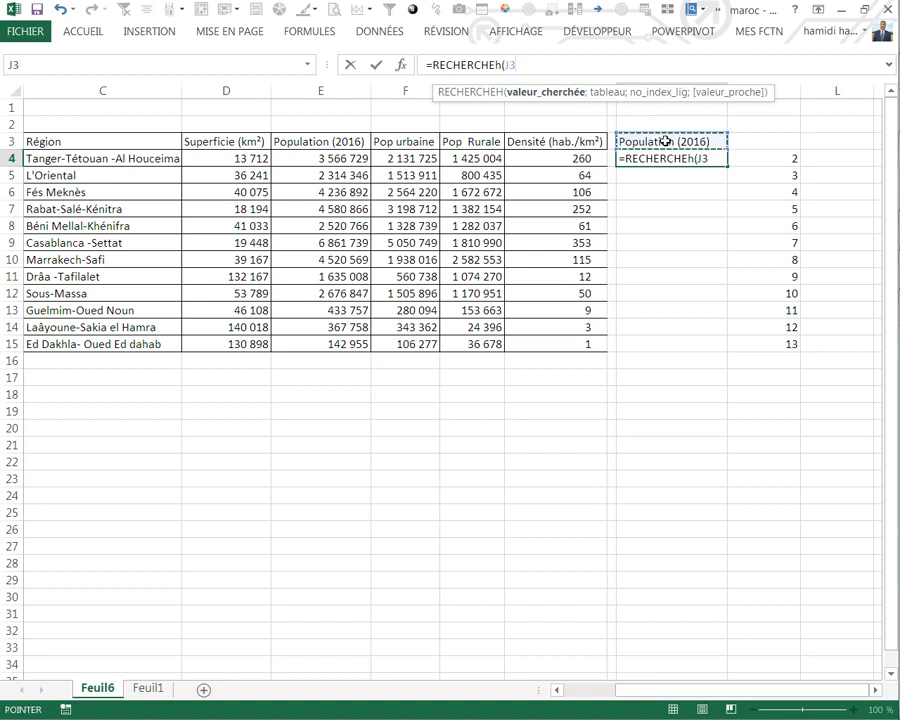
{"action": "key", "text": "F4"}
{"action": "type", "text": ";"}
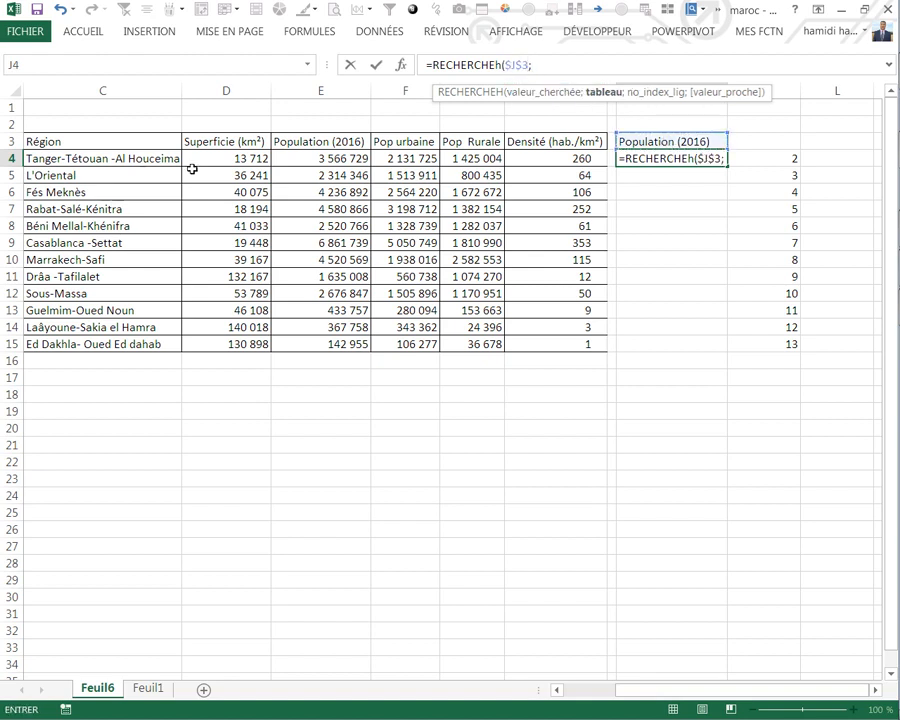
- Complete the J4 formula with the table D3:$I$16, row index 2 and match type 0
{"action": "left_click_drag", "start_coordinate": [245, 146], "coordinate": [608, 364]}
{"action": "type", "text": ";"}
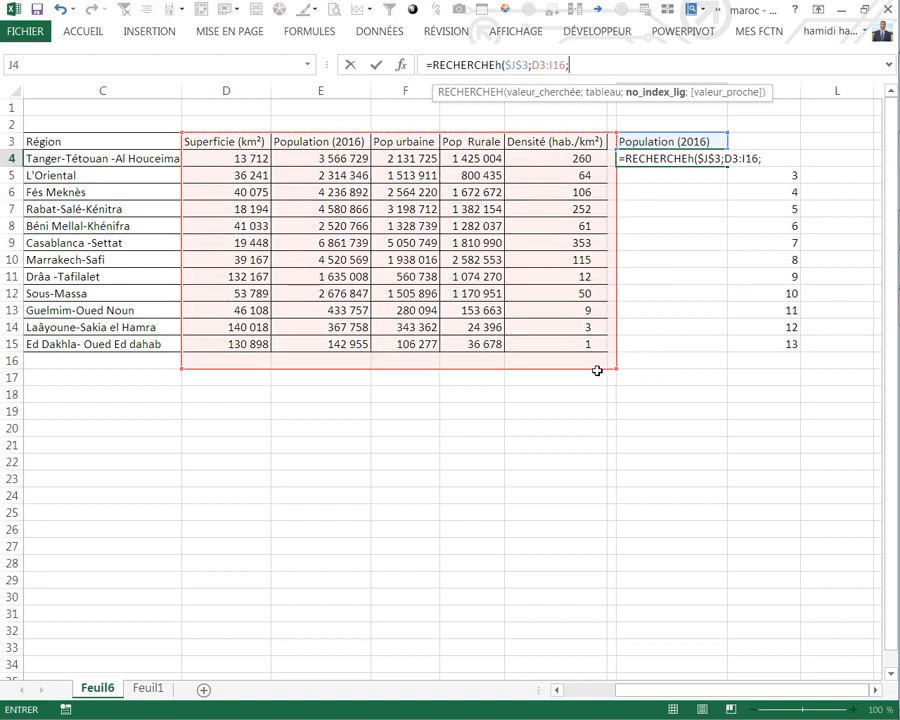
{"action": "key", "text": "BackSpace"}
{"action": "key", "text": "F4"}
{"action": "type", "text": ";2;0)"}
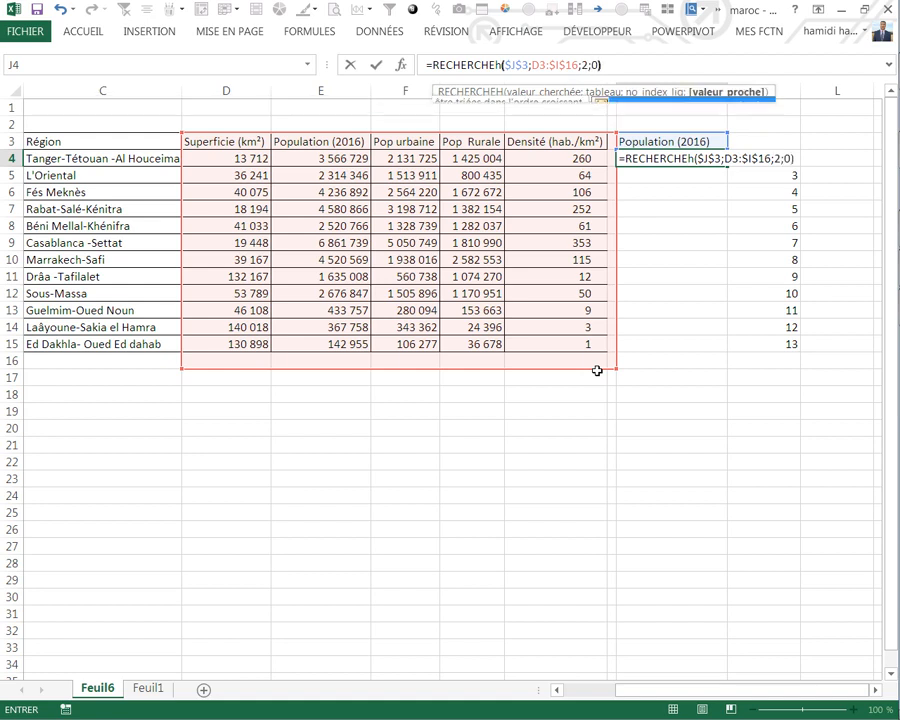
{"action": "key", "text": "Return"}
- Replace the fixed row index in the J4 lookup formula with a reference to cell K4
{"action": "left_click", "coordinate": [693, 157]}
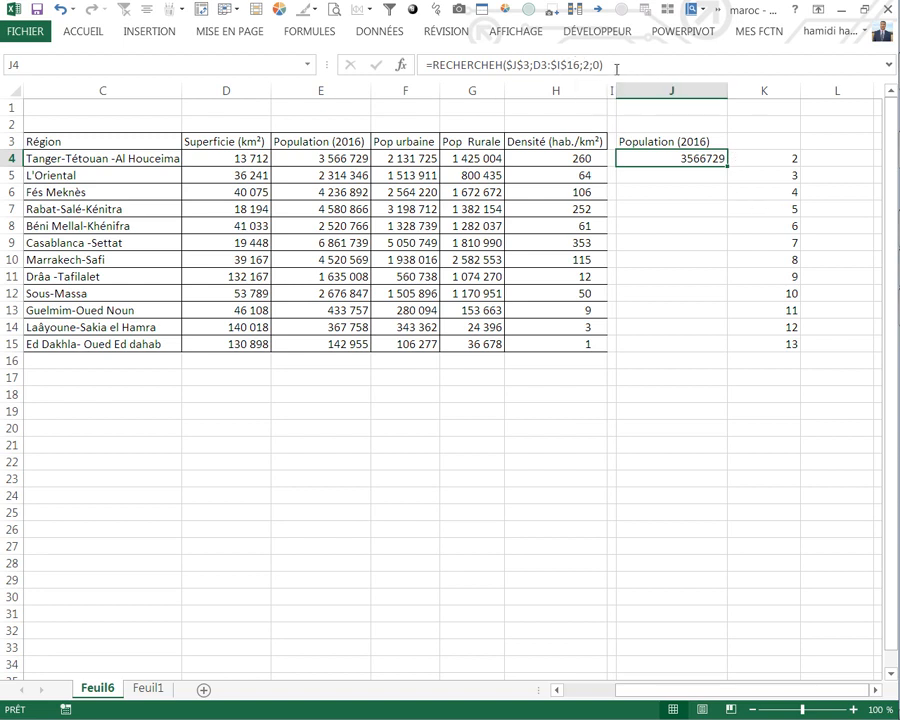
{"action": "left_click", "coordinate": [587, 65]}
{"action": "key", "text": "BackSpace"}
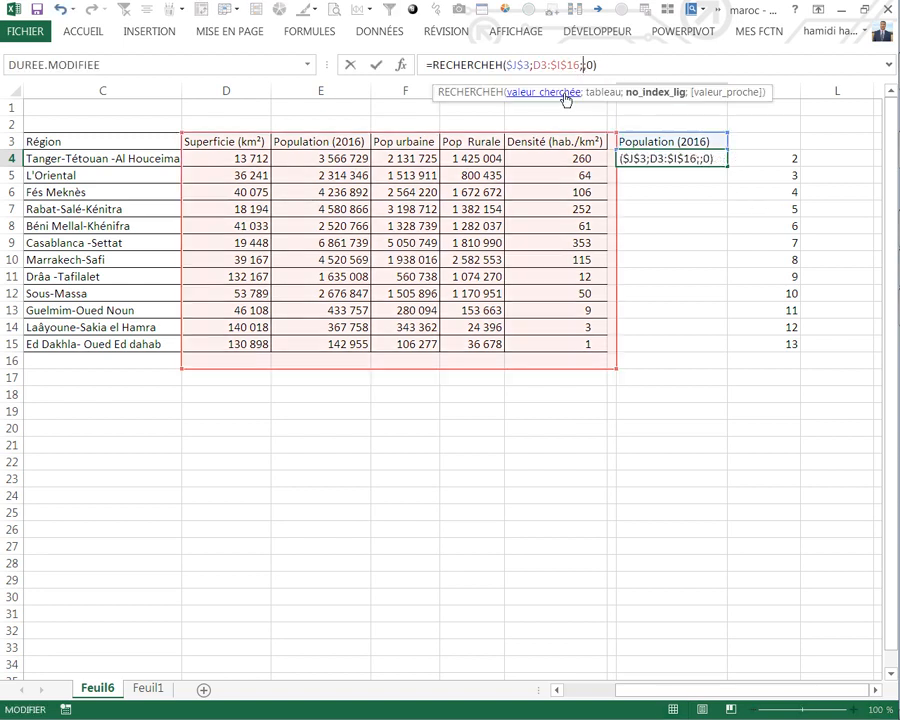
{"action": "left_click", "coordinate": [780, 162]}
{"action": "key", "text": "Return"}
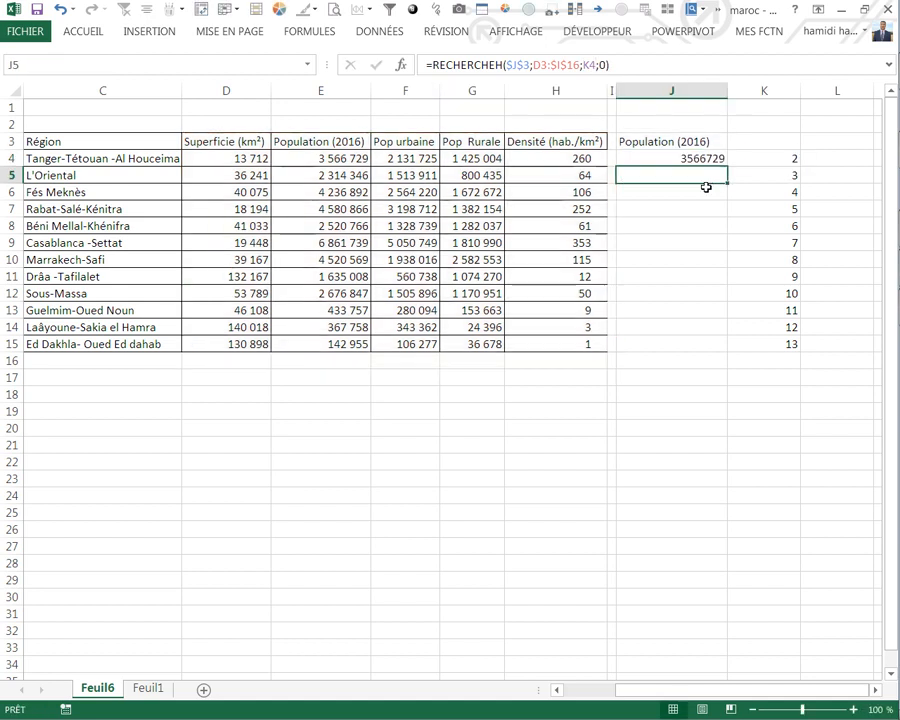
- Try to fill the J4 lookup formula down to J15 and check the copied formulas
{"action": "left_click", "coordinate": [697, 160]}
{"action": "left_click_drag", "start_coordinate": [731, 166], "coordinate": [717, 346]}
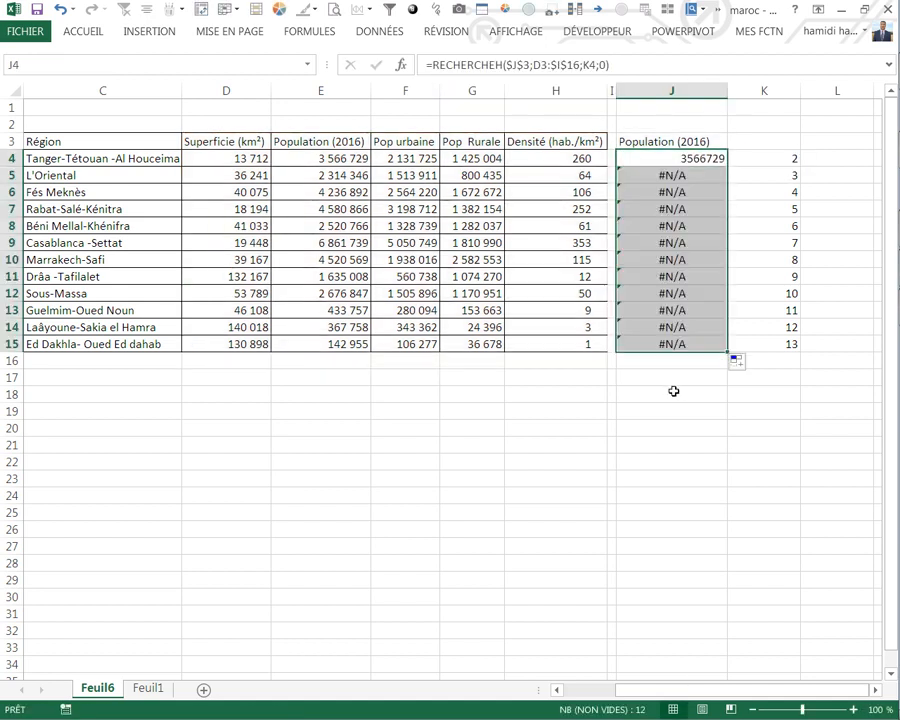
{"action": "left_click", "coordinate": [705, 175]}
{"action": "left_click", "coordinate": [672, 241]}
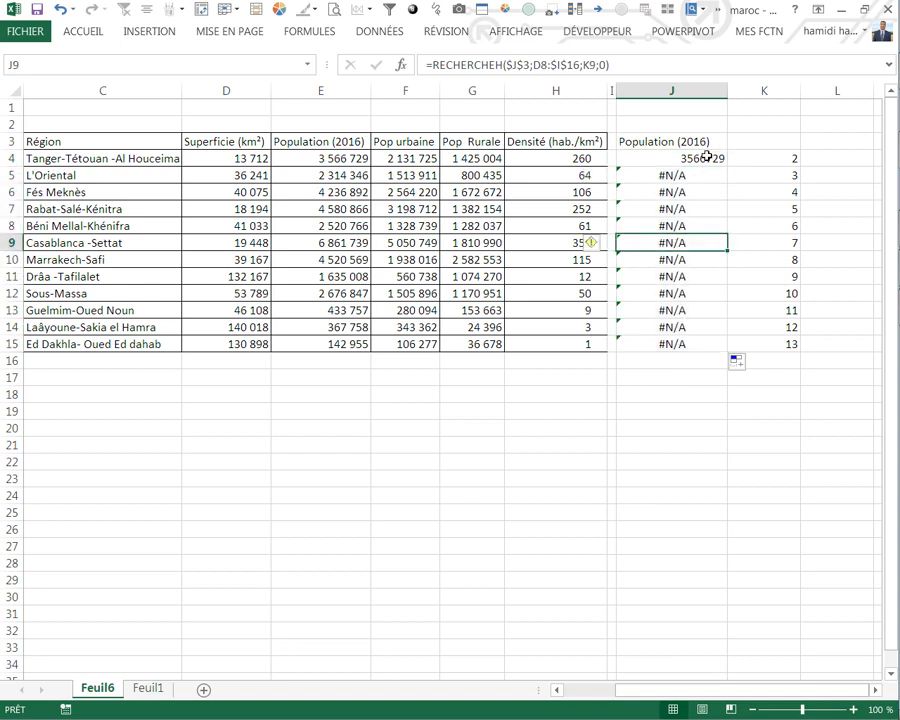
- Make the table range in the J4 formula absolute as $D$3:$I$16 and fill the formula down to J15
{"action": "left_click", "coordinate": [700, 157]}
{"action": "left_click", "coordinate": [539, 65]}
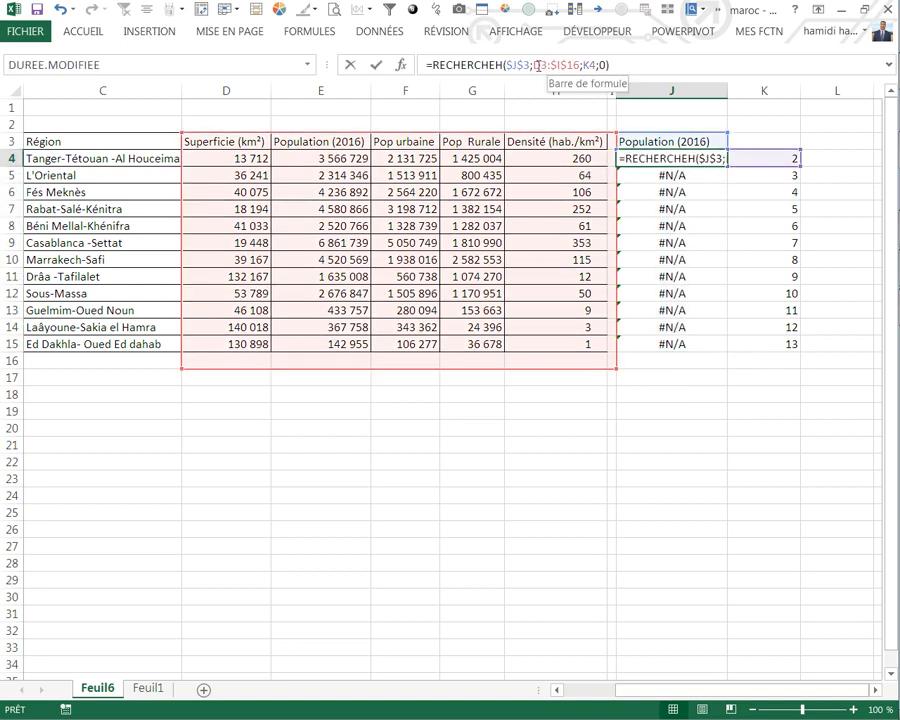
{"action": "key", "text": "Return"}
{"action": "left_click", "coordinate": [700, 158]}
{"action": "left_click_drag", "start_coordinate": [727, 167], "coordinate": [716, 348]}
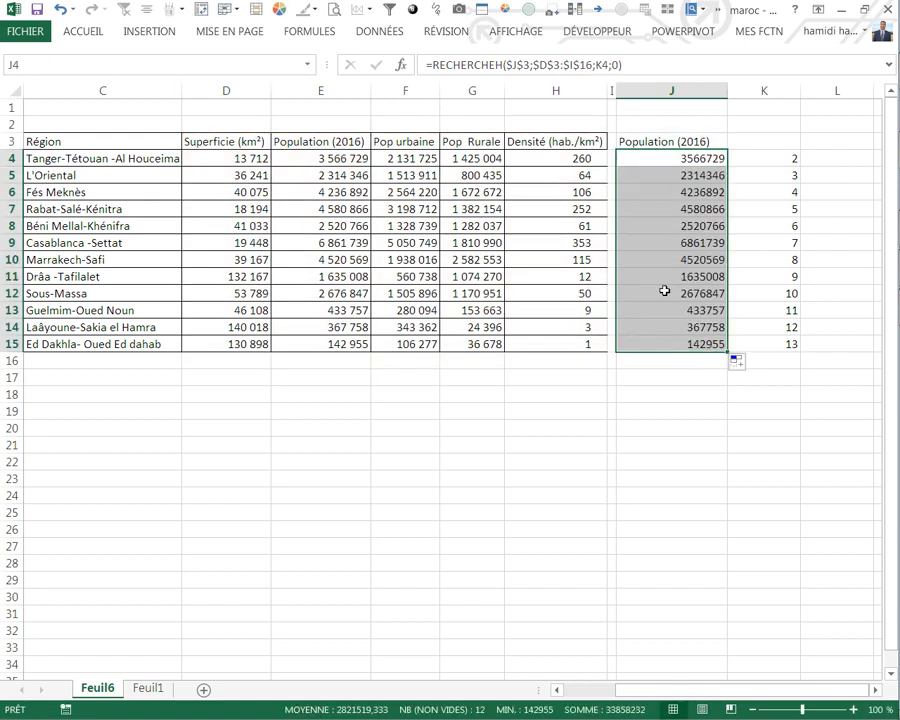
- Apply a three-colour conditional formatting scale to J4:J15, with red for high, yellow for middle and green for low values
{"action": "left_click", "coordinate": [70, 33]}
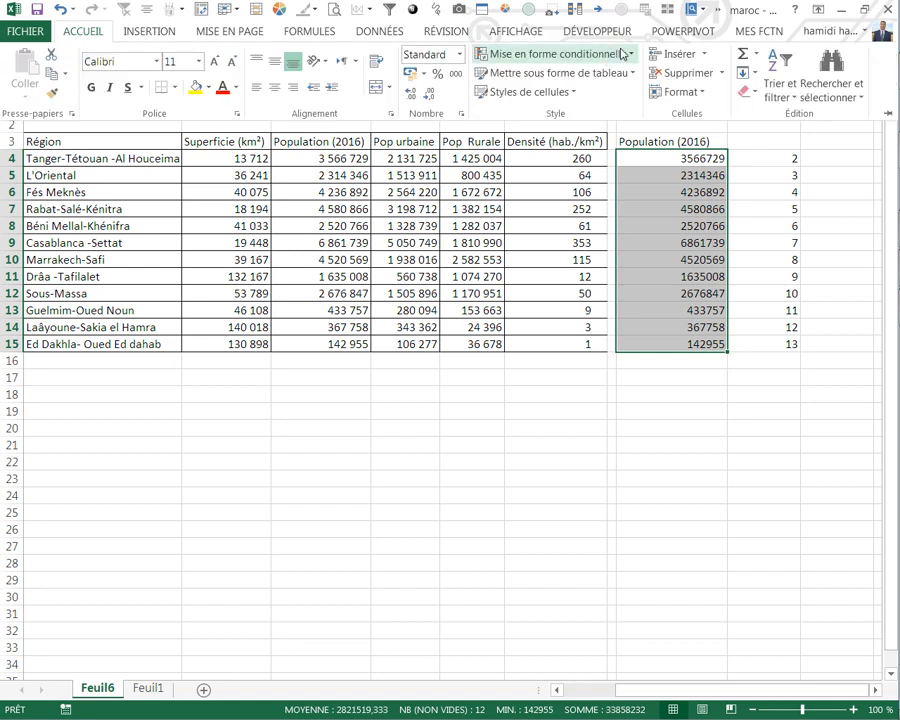
{"action": "left_click", "coordinate": [631, 58]}
{"action": "mouse_move", "coordinate": [532, 203]}
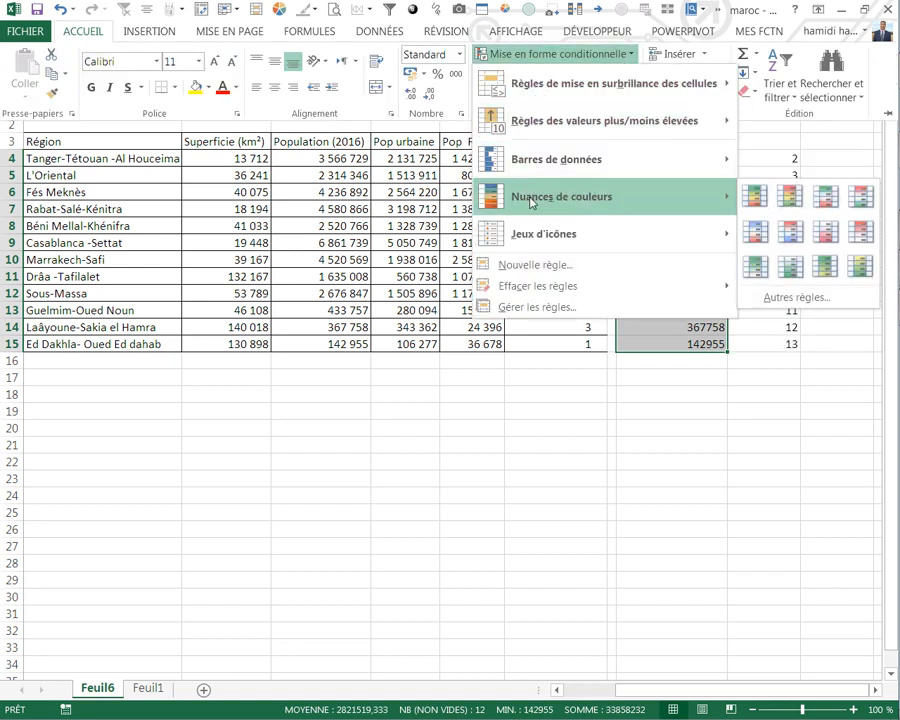
{"action": "left_click", "coordinate": [790, 197]}
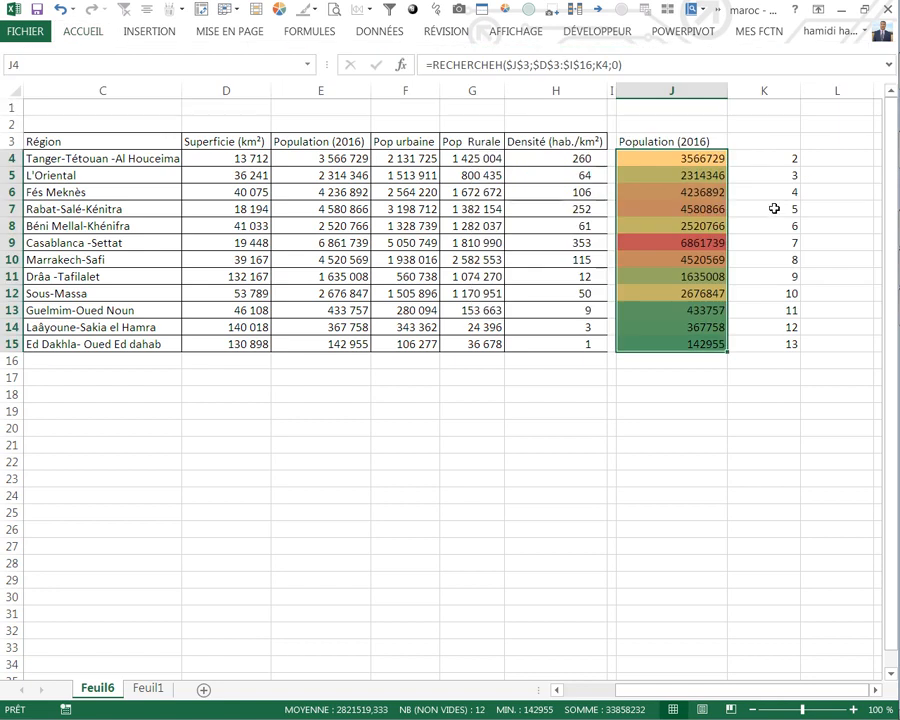
- Add an icon set rule with four coloured arrows to J4:J15 on top of the colour scale
{"action": "left_click", "coordinate": [99, 37]}
{"action": "left_click", "coordinate": [555, 53]}
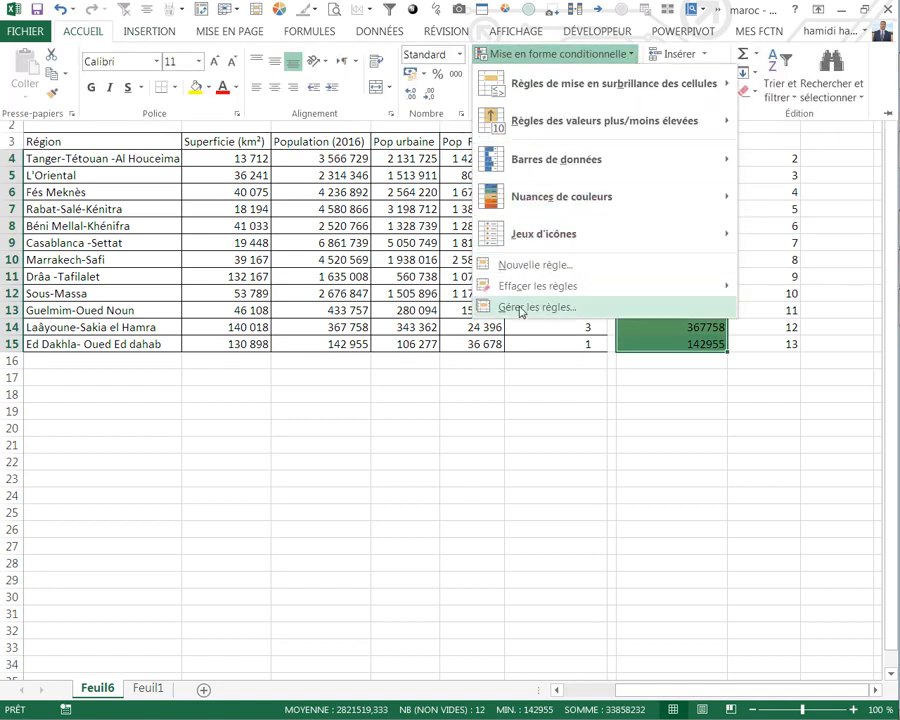
{"action": "mouse_move", "coordinate": [528, 238]}
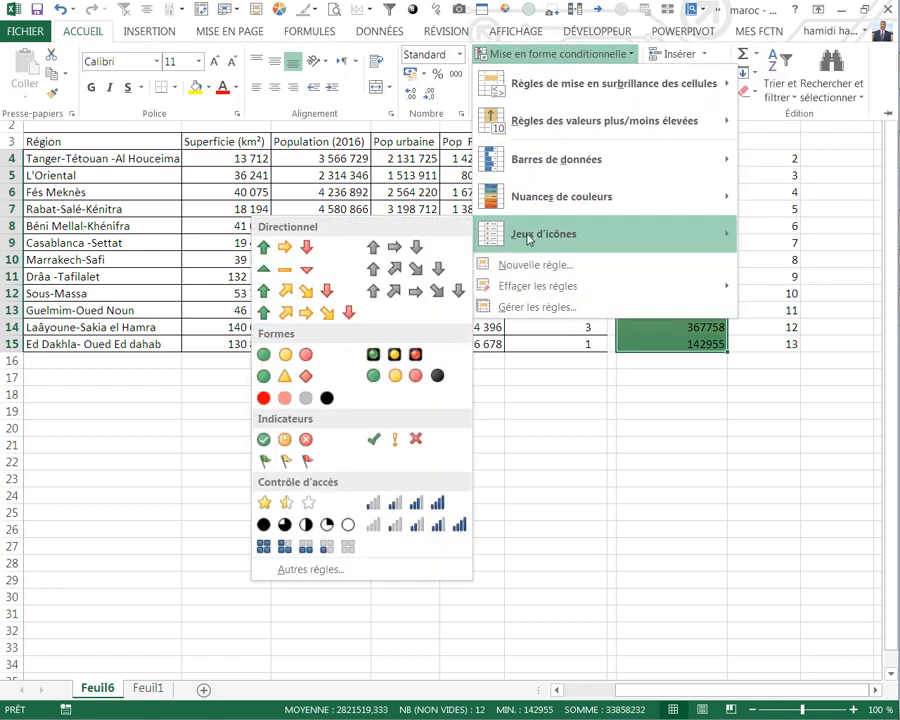
{"action": "left_click", "coordinate": [323, 574]}
{"action": "left_click", "coordinate": [290, 495]}
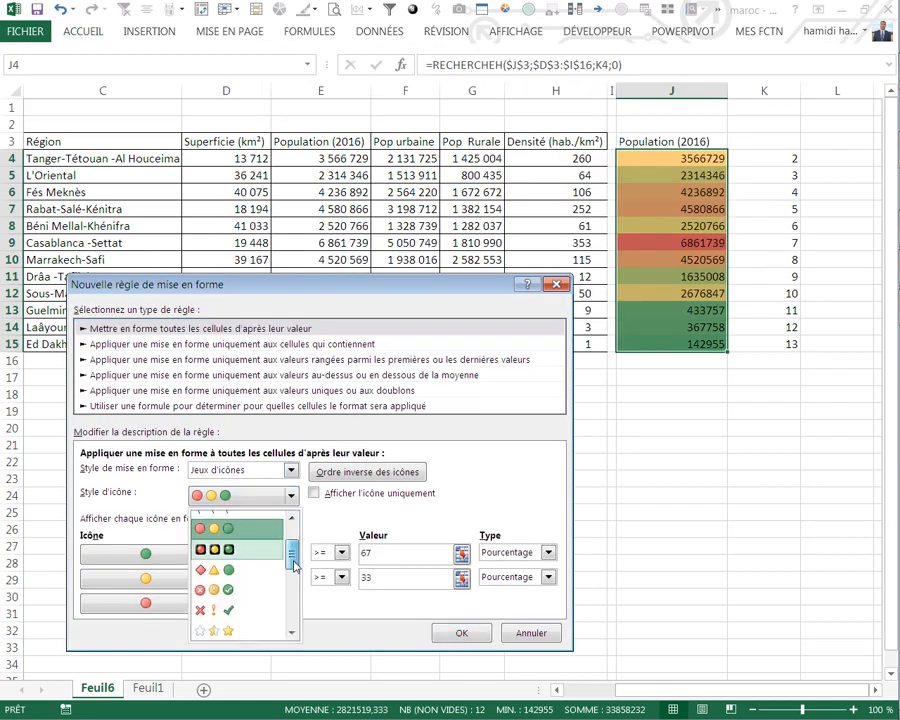
{"action": "left_click_drag", "start_coordinate": [293, 566], "coordinate": [293, 580]}
{"action": "left_click", "coordinate": [218, 568]}
{"action": "left_click", "coordinate": [450, 656]}
{"action": "left_click", "coordinate": [526, 480]}
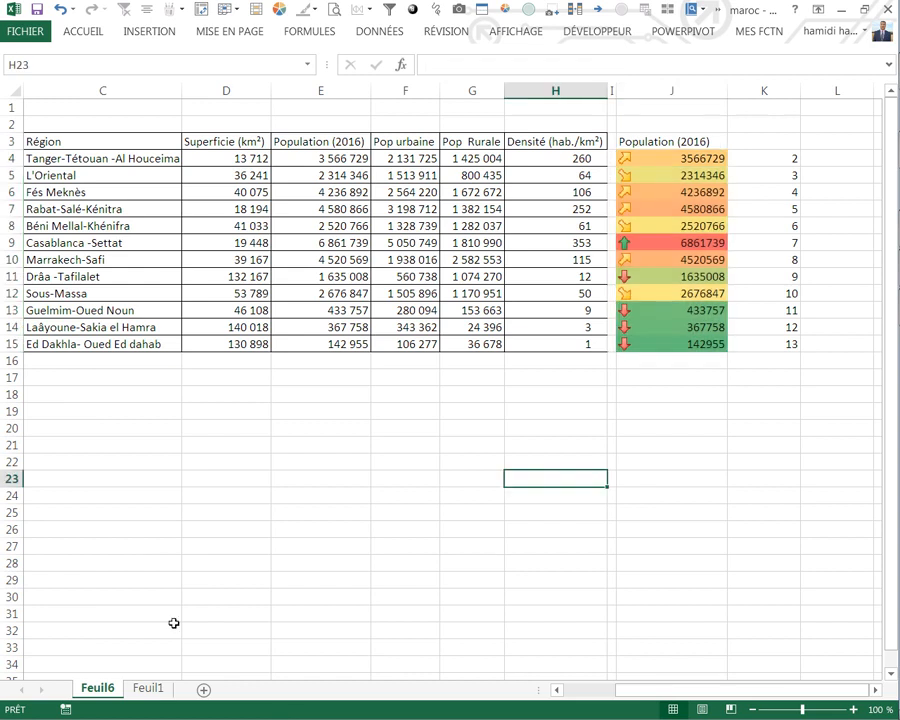
- Go to the Feuil1 sheet and select the empty cell C18
{"action": "left_click", "coordinate": [148, 688]}
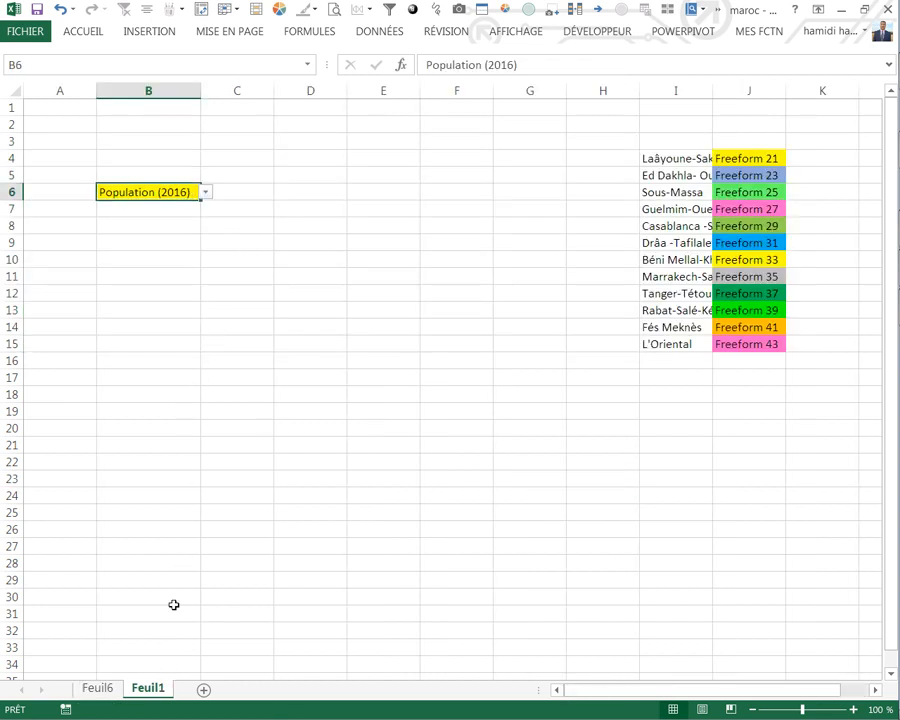
{"action": "left_click", "coordinate": [97, 688]}
{"action": "left_click", "coordinate": [264, 399]}
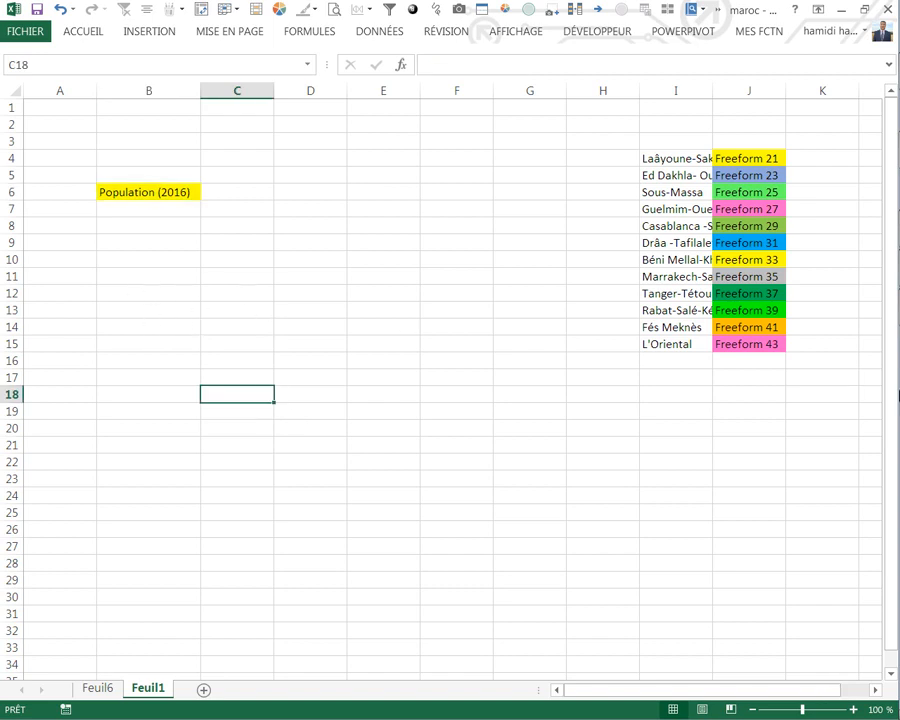
- Switch to Firefox and open the Maroc avec Sahara Occidental maps in the Afrique section of d-maps.com
{"action": "mouse_move", "coordinate": [880, 335]}
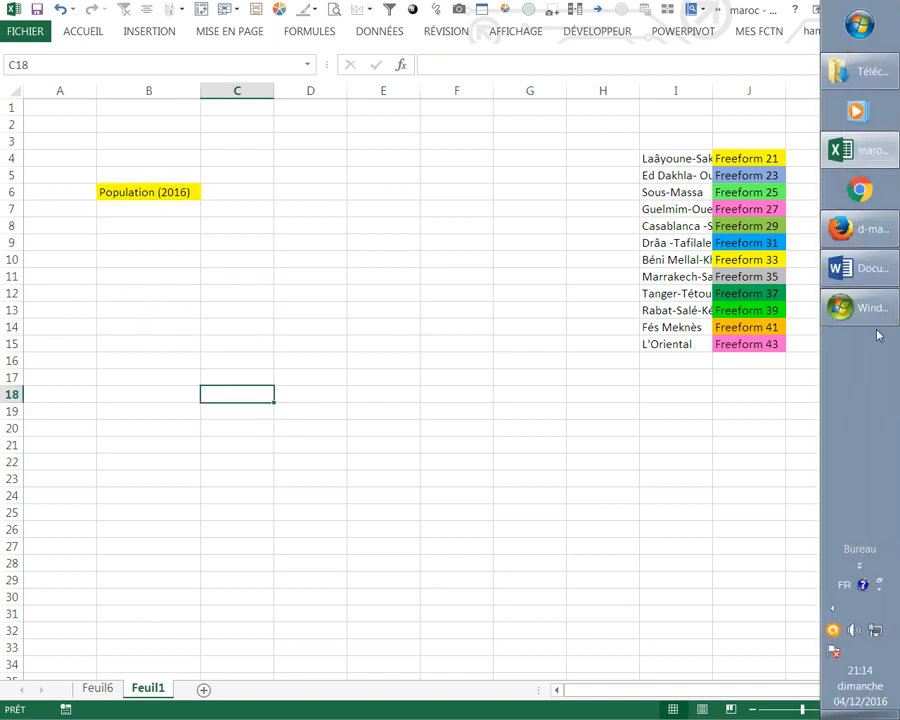
{"action": "left_click", "coordinate": [866, 236]}
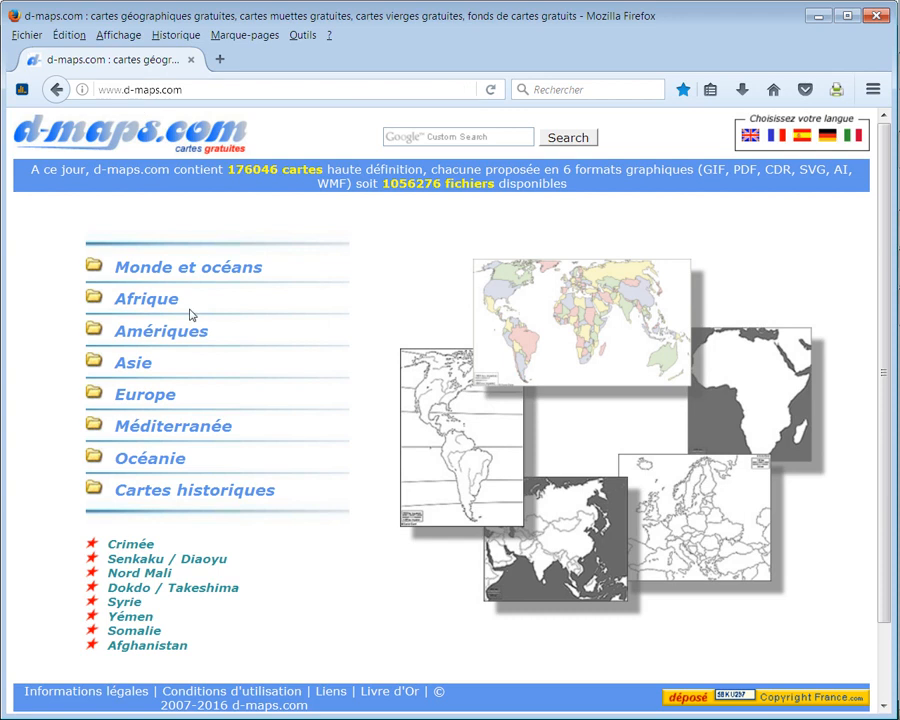
{"action": "left_click", "coordinate": [148, 305]}
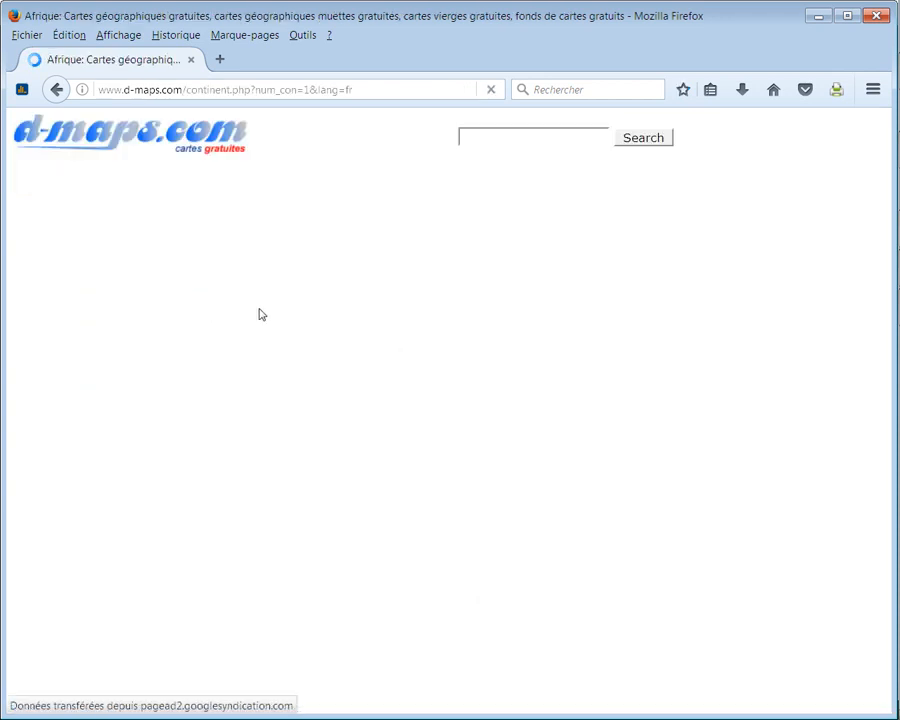
{"action": "scroll", "coordinate": [258, 384], "scroll_direction": "down", "scroll_amount": 2}
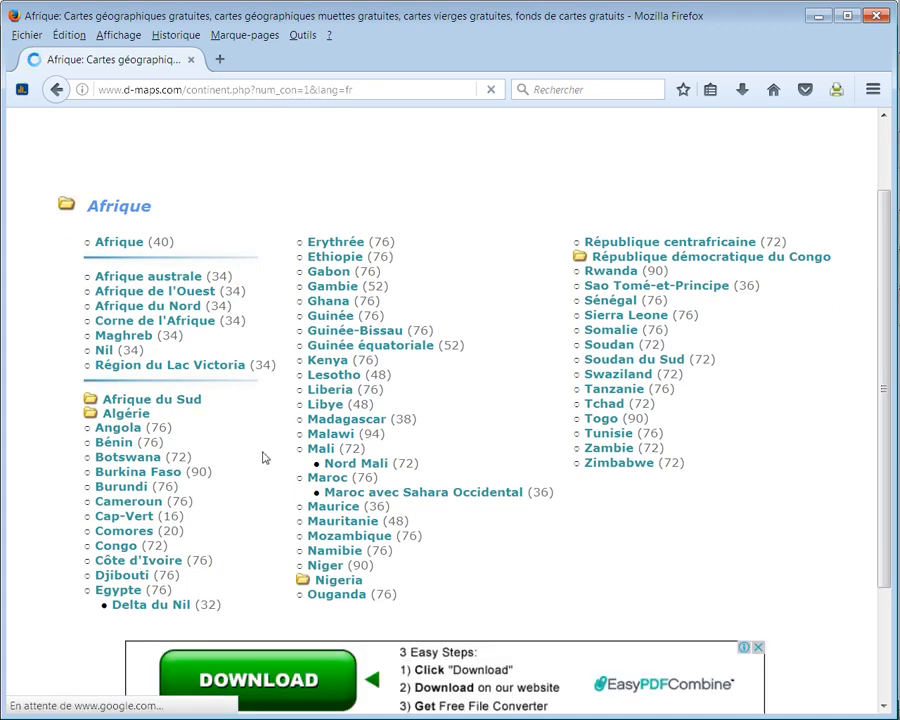
{"action": "left_click", "coordinate": [427, 500]}
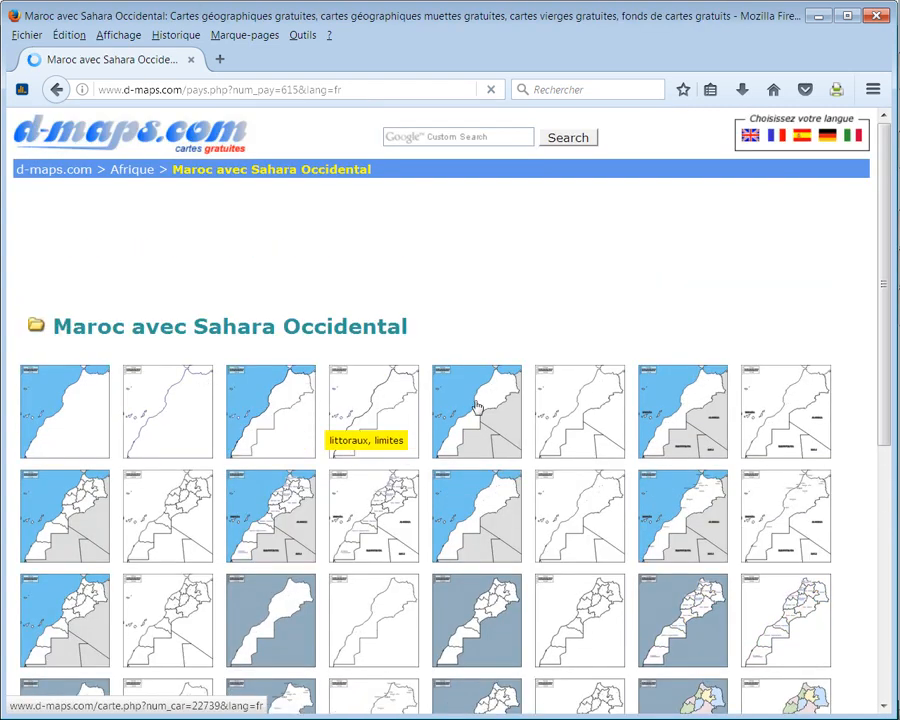
- Open the "frontières, régions, noms" map of Maroc avec Sahara Occidental and save it as the WMF file marocsahara11.wmf
{"action": "scroll", "coordinate": [436, 440], "scroll_direction": "down", "scroll_amount": 3}
{"action": "scroll", "coordinate": [380, 350], "scroll_direction": "up", "scroll_amount": 2}
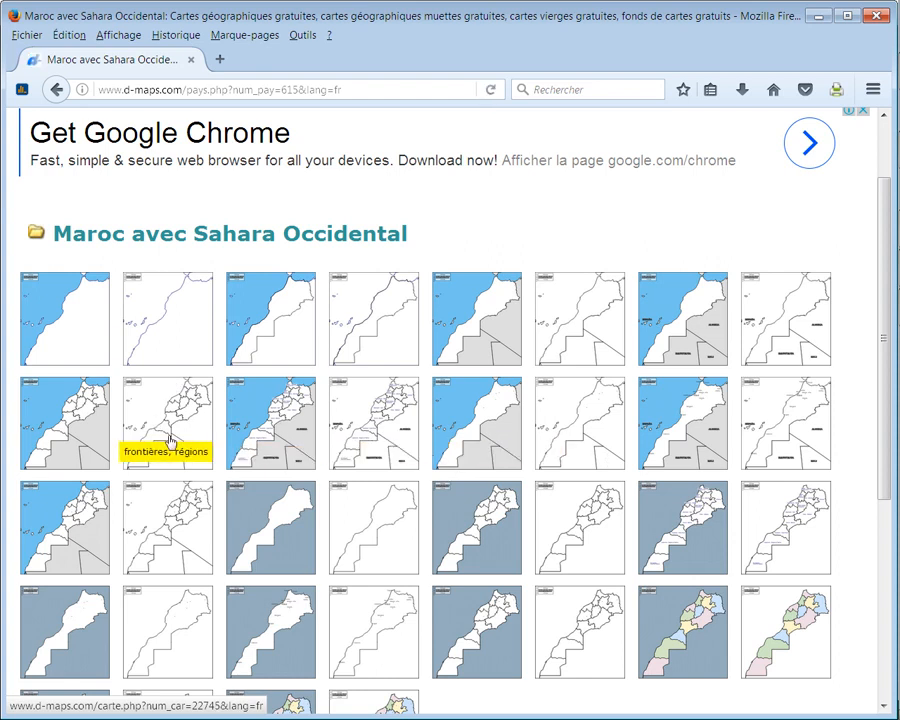
{"action": "left_click", "coordinate": [283, 412]}
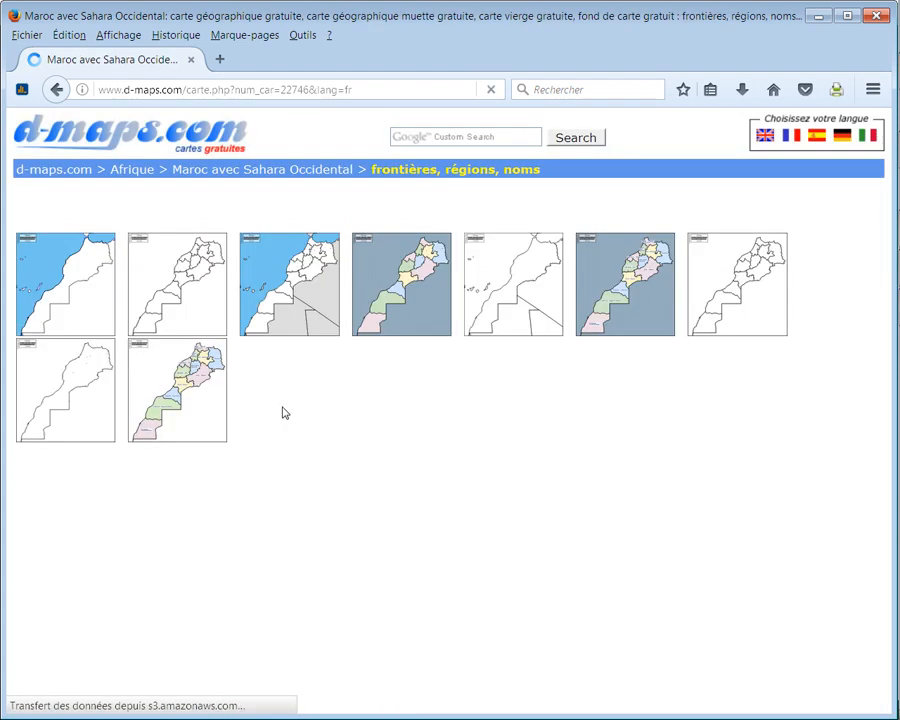
{"action": "scroll", "coordinate": [396, 444], "scroll_direction": "down", "scroll_amount": 6}
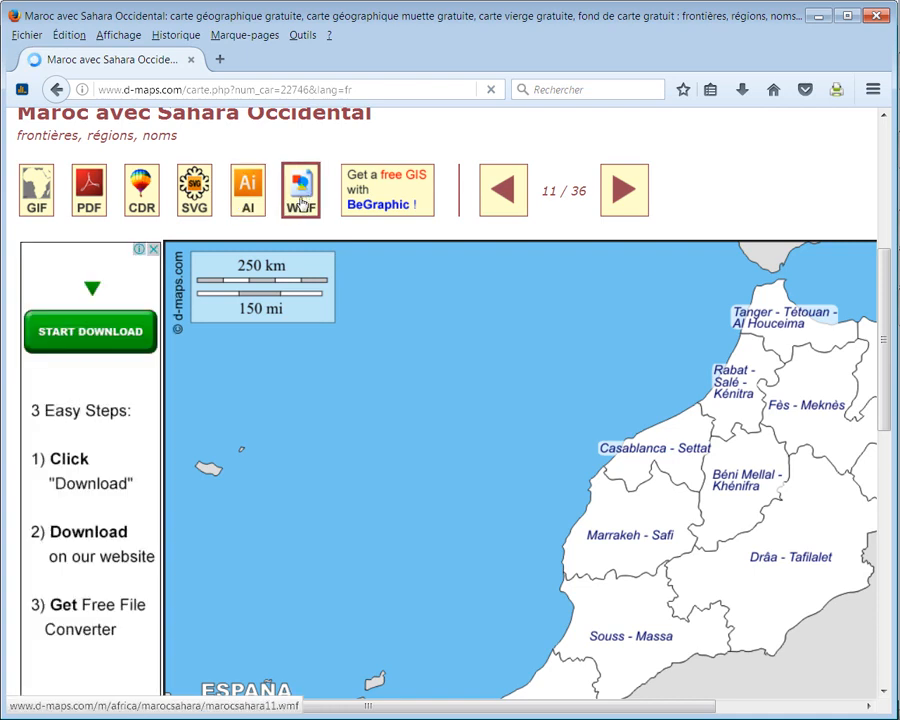
{"action": "scroll", "coordinate": [300, 203], "scroll_direction": "up", "scroll_amount": 2}
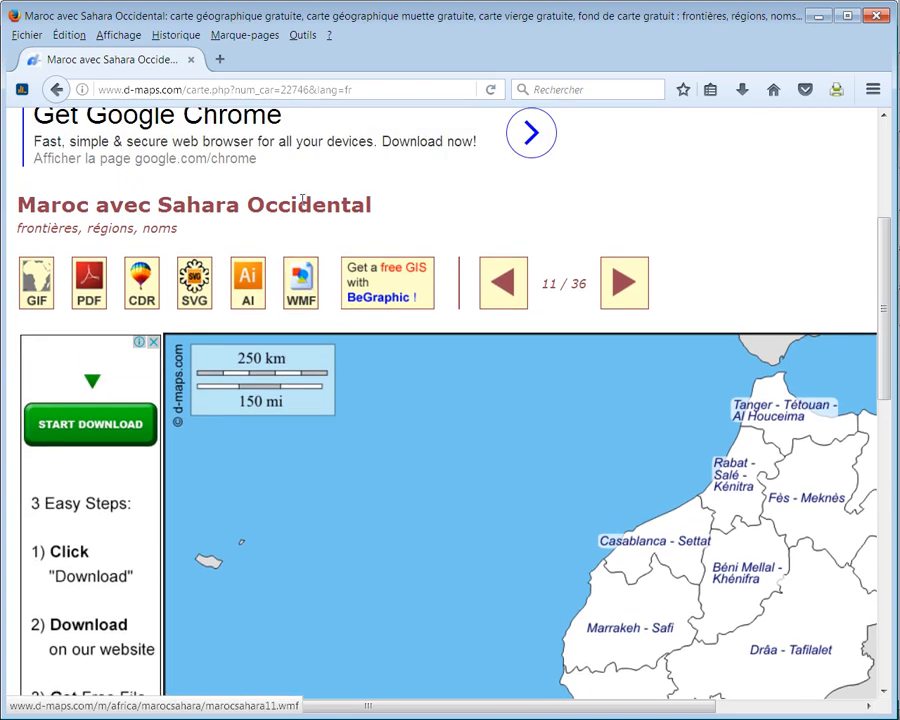
{"action": "left_click", "coordinate": [302, 286]}
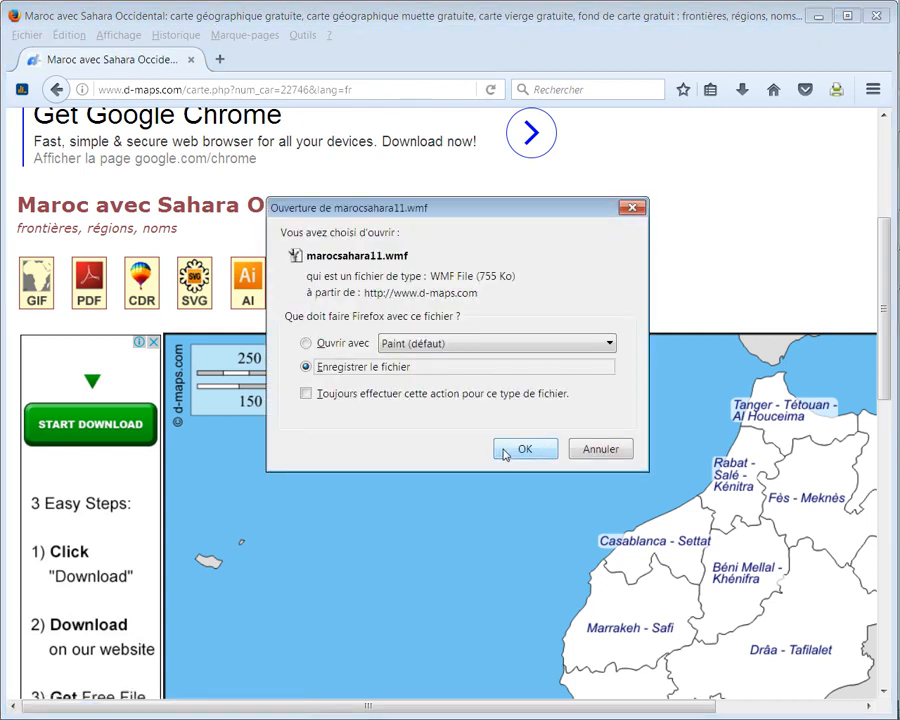
{"action": "left_click", "coordinate": [504, 452]}
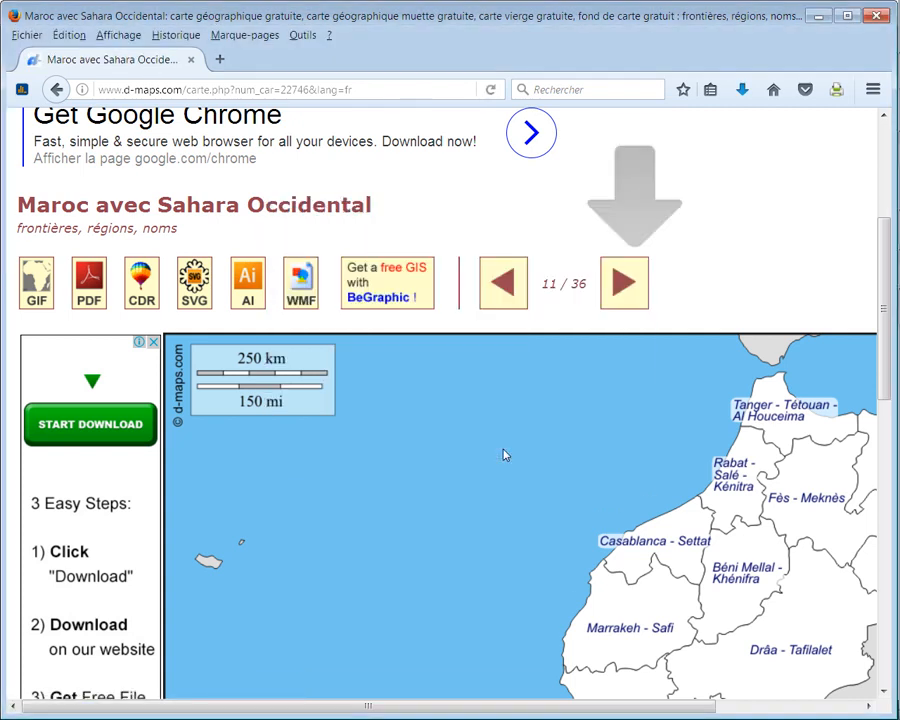
- Check the browser's downloads, switch back to the Excel workbook and select cell D13 on Feuil1
{"action": "left_click", "coordinate": [743, 90]}
{"action": "mouse_move", "coordinate": [878, 222]}
{"action": "left_click", "coordinate": [876, 154]}
{"action": "left_click", "coordinate": [334, 308]}
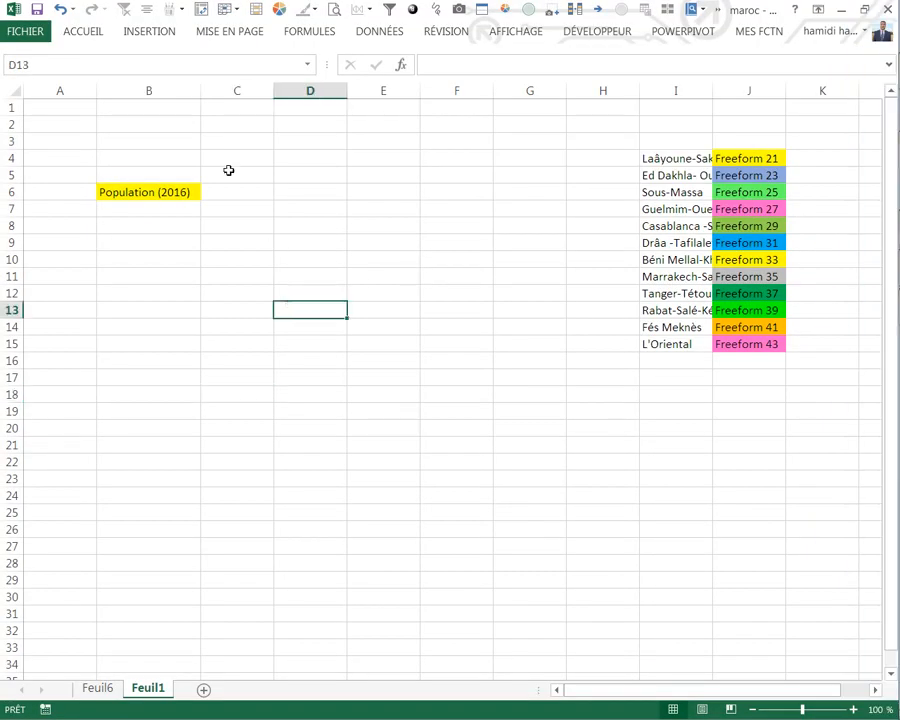
- Insert the picture marocsahara11 from the Téléchargements folder and place its upper-left corner at cell A9
{"action": "left_click", "coordinate": [150, 32]}
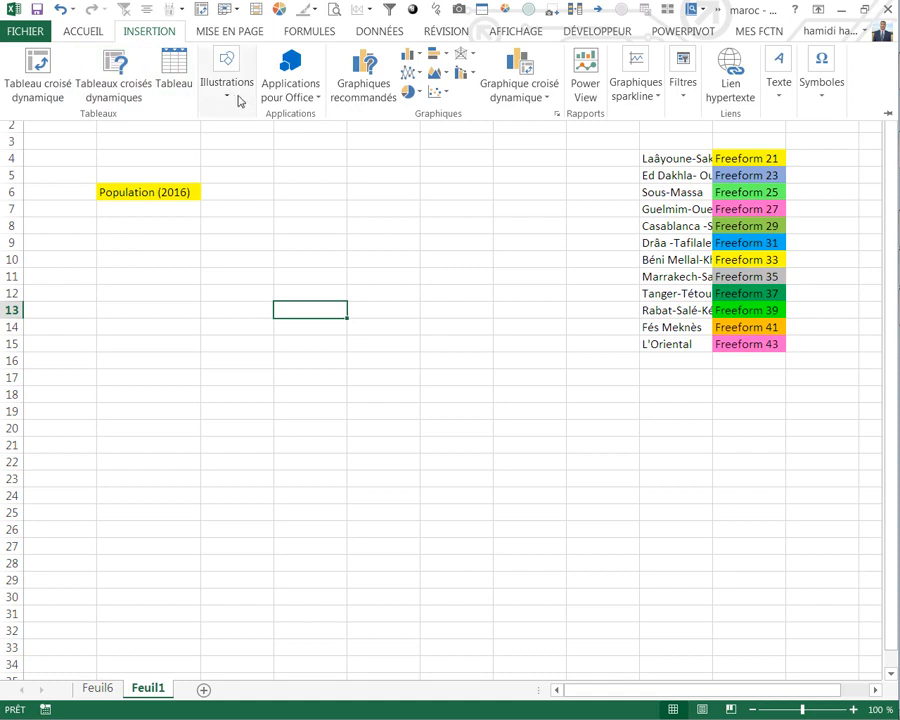
{"action": "left_click", "coordinate": [226, 100]}
{"action": "left_click", "coordinate": [220, 150]}
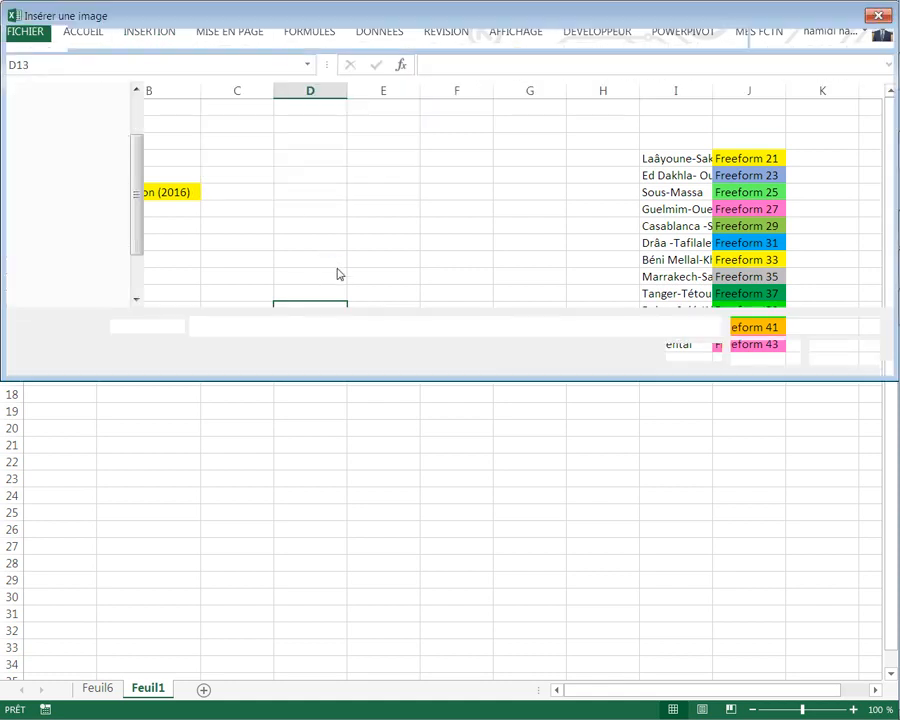
{"action": "left_click", "coordinate": [82, 192]}
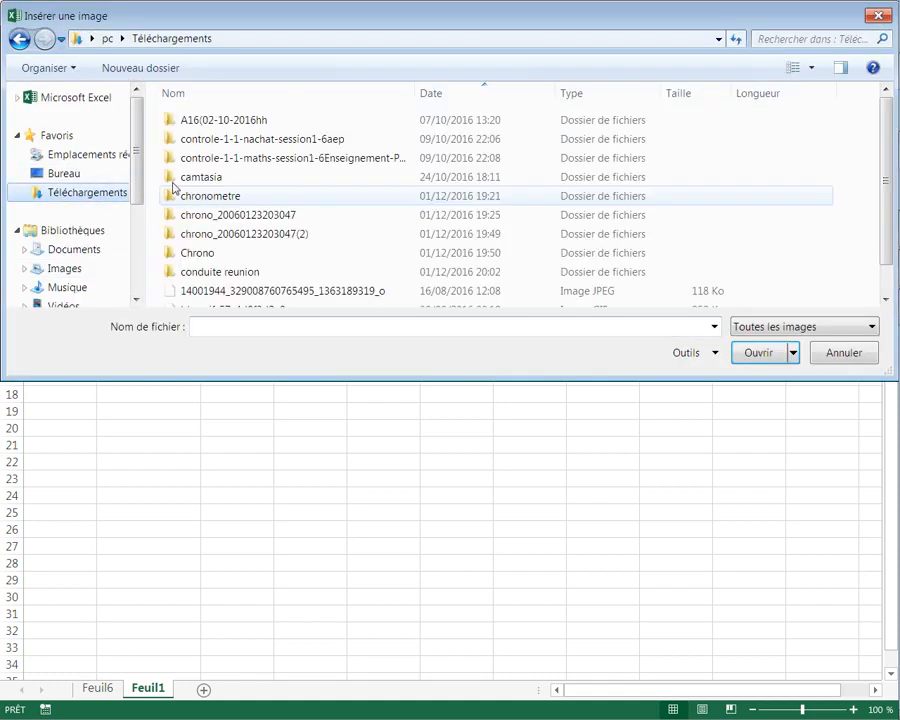
{"action": "scroll", "coordinate": [790, 230], "scroll_direction": "down", "scroll_amount": 2}
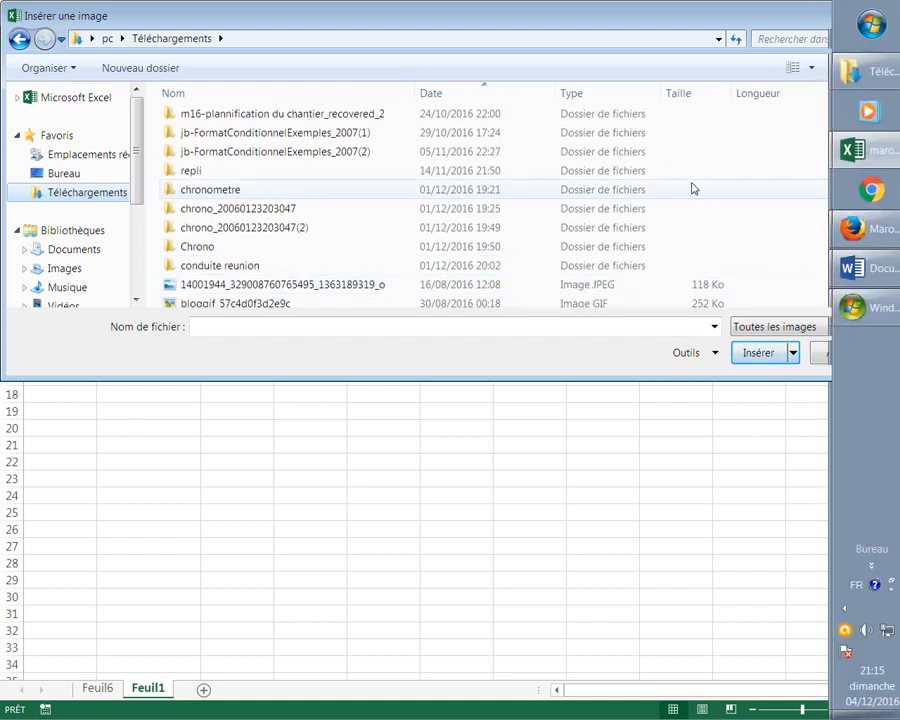
{"action": "scroll", "coordinate": [881, 178], "scroll_direction": "down", "scroll_amount": 1}
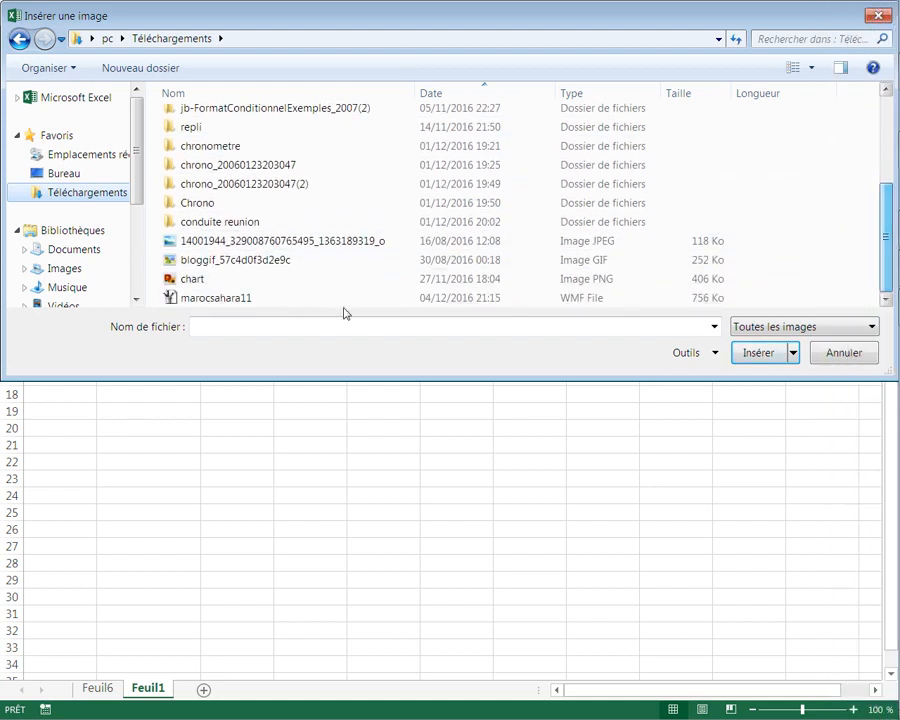
{"action": "left_click", "coordinate": [216, 298]}
{"action": "left_click", "coordinate": [753, 352]}
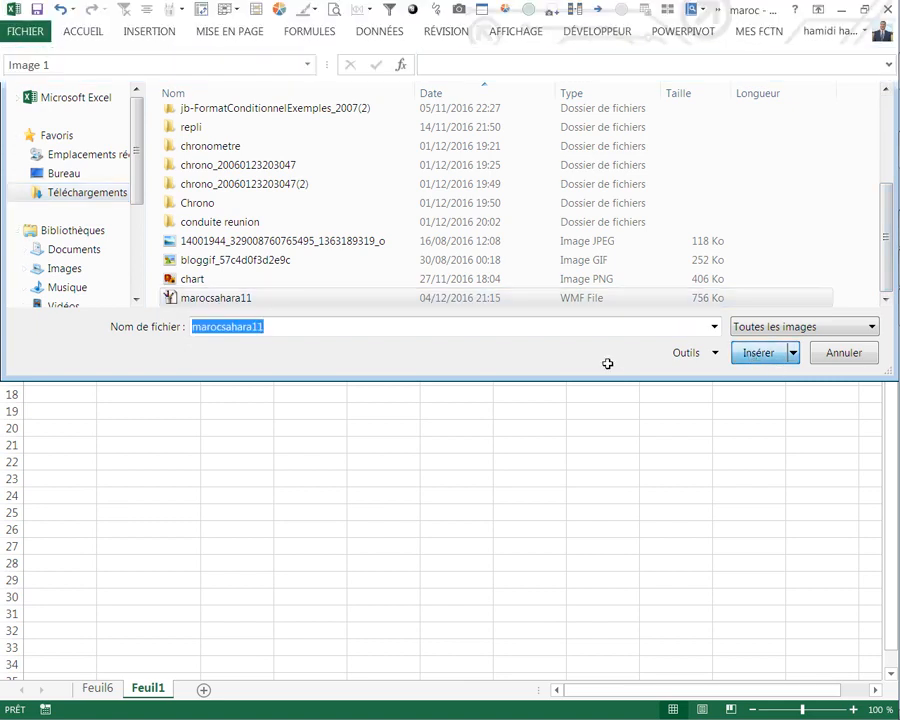
{"action": "left_click_drag", "start_coordinate": [454, 377], "coordinate": [200, 312]}
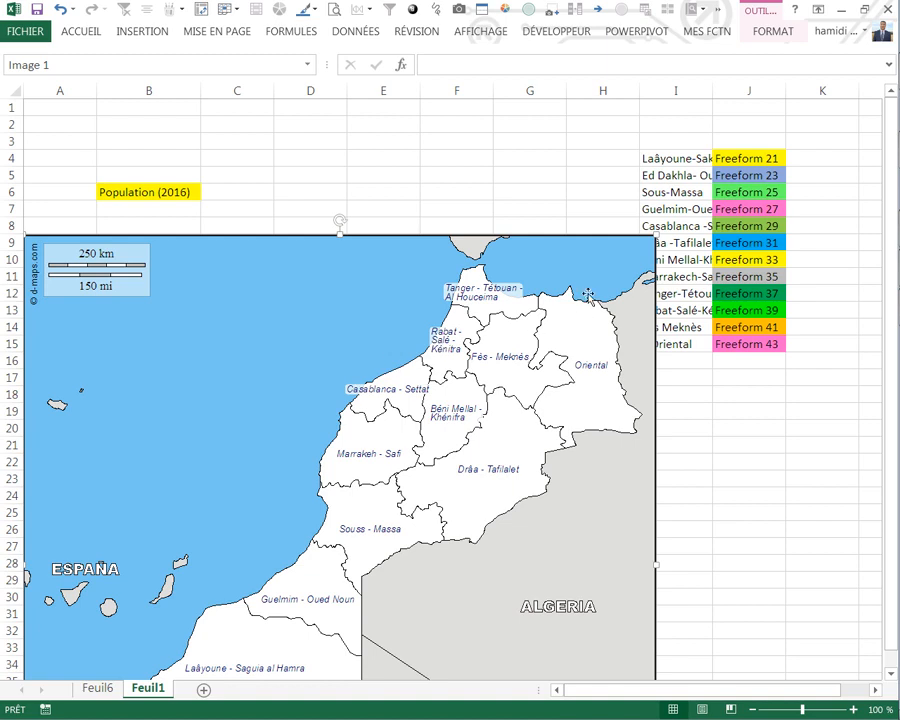
- Insert one blank column before column I so the region list moves clear of the map
{"action": "left_click", "coordinate": [708, 412]}
{"action": "left_click", "coordinate": [670, 91]}
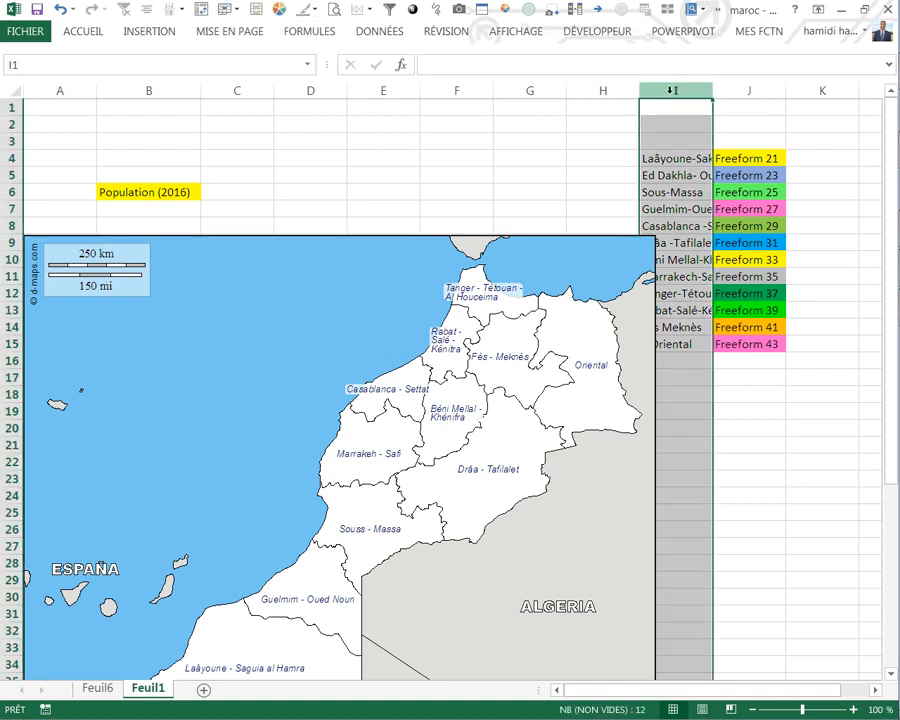
{"action": "key", "text": "ctrl+plus"}
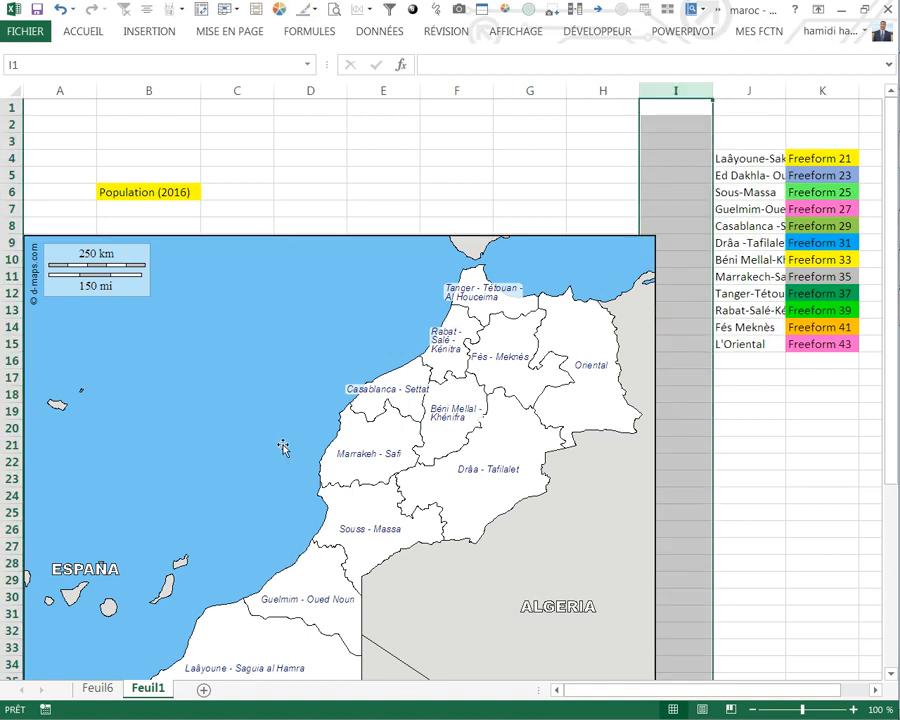
{"action": "left_click", "coordinate": [748, 478]}
- Convert the imported map picture into a Microsoft Office drawing object
{"action": "left_click", "coordinate": [327, 339]}
{"action": "right_click", "coordinate": [327, 339]}
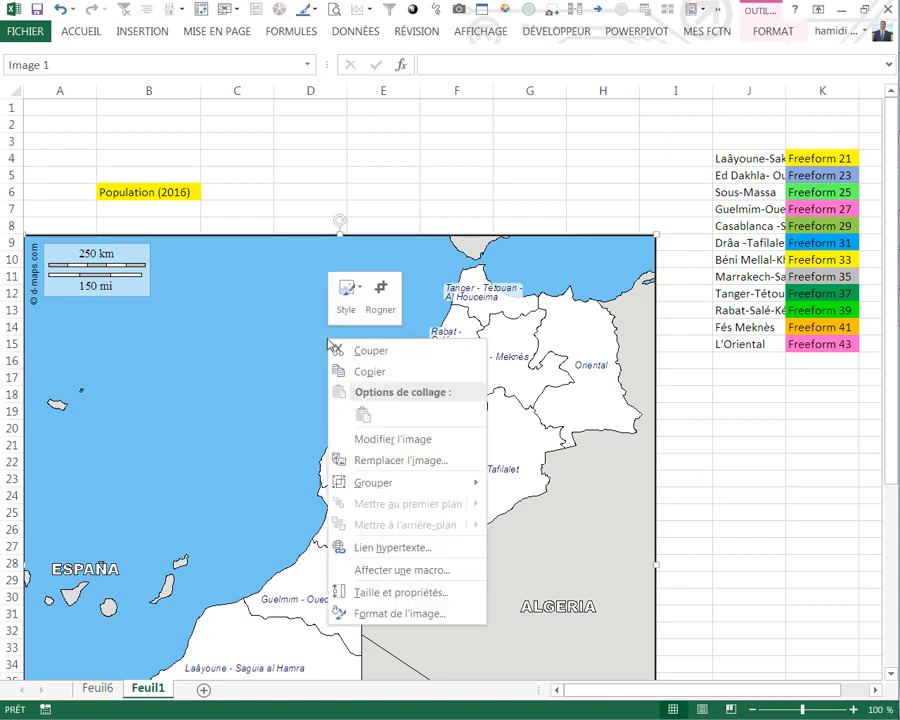
{"action": "mouse_move", "coordinate": [369, 491]}
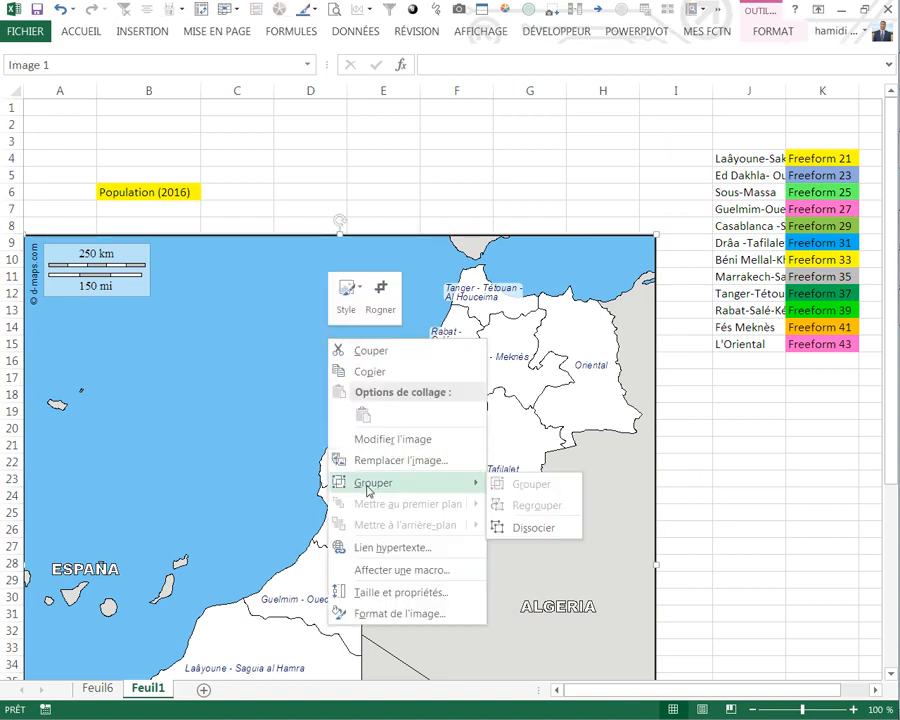
{"action": "left_click", "coordinate": [522, 528]}
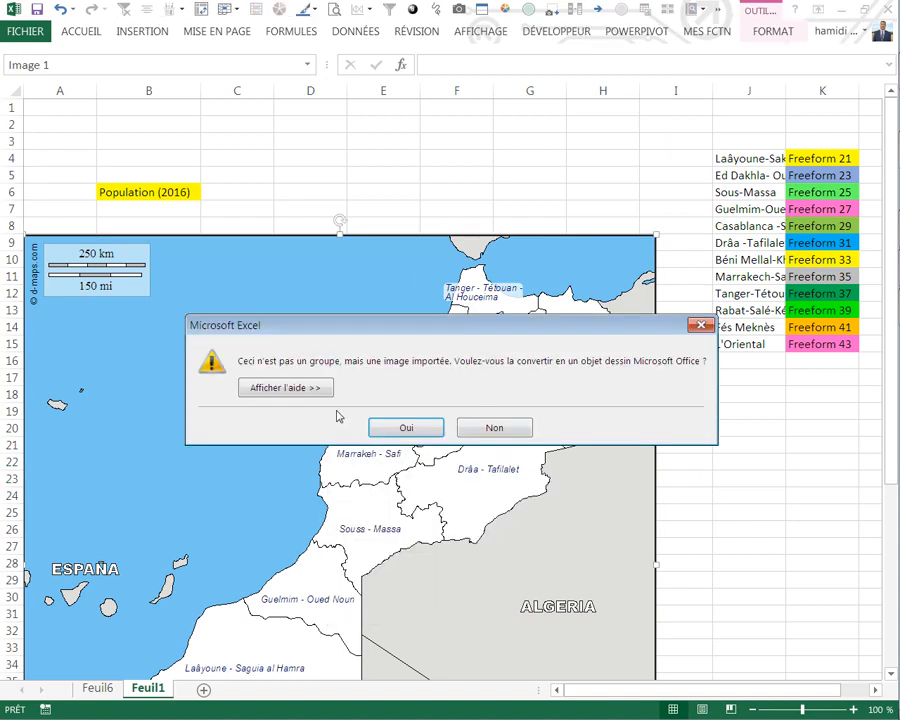
{"action": "left_click", "coordinate": [406, 428]}
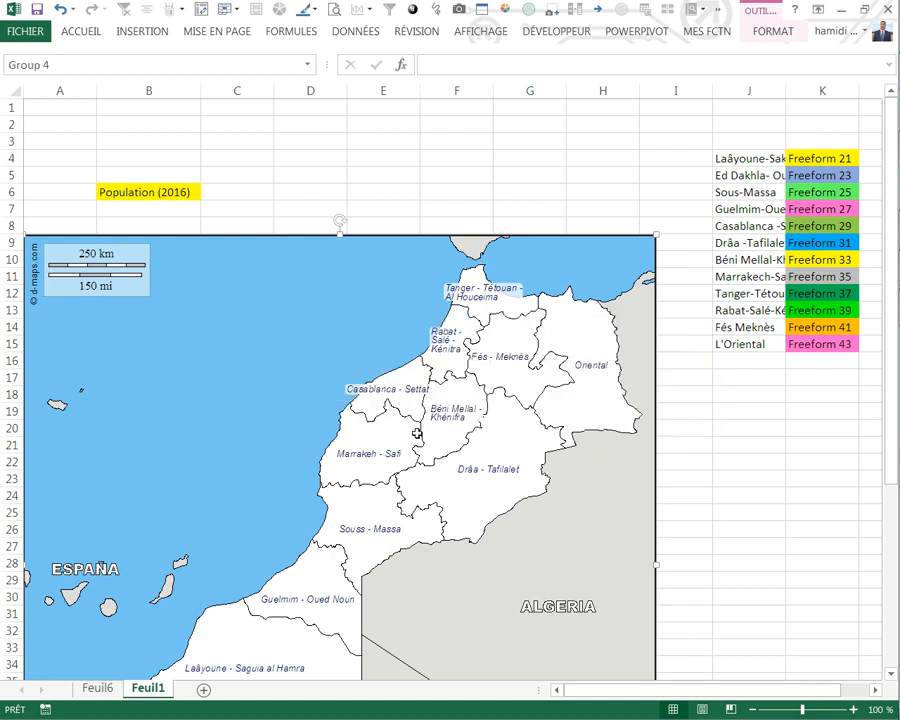
- Ungroup the converted map into its individual shapes and clear the selection
{"action": "right_click", "coordinate": [348, 335]}
{"action": "mouse_move", "coordinate": [500, 432]}
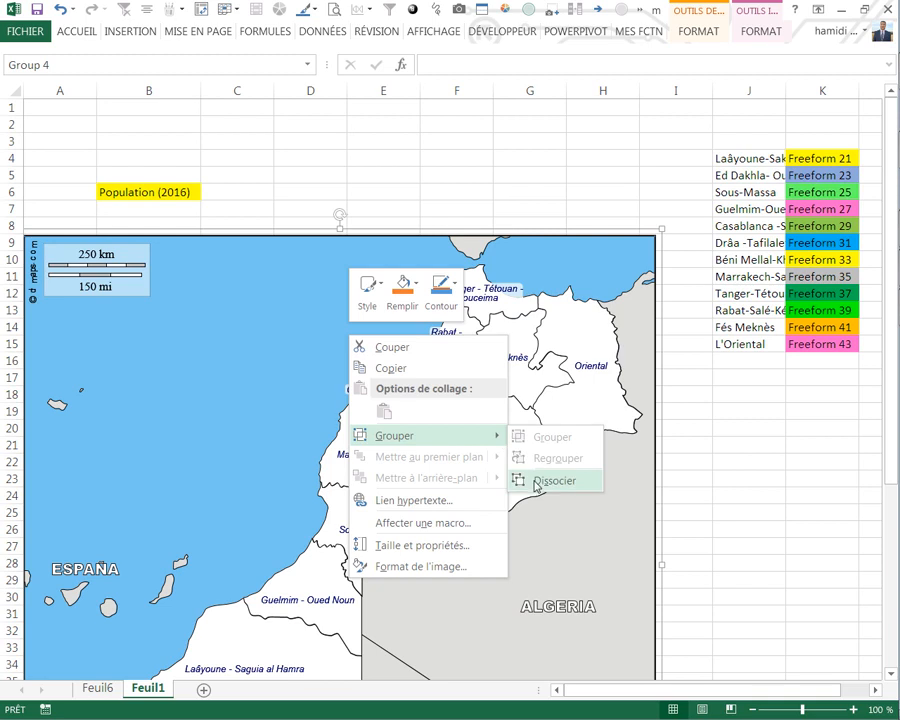
{"action": "left_click", "coordinate": [522, 478]}
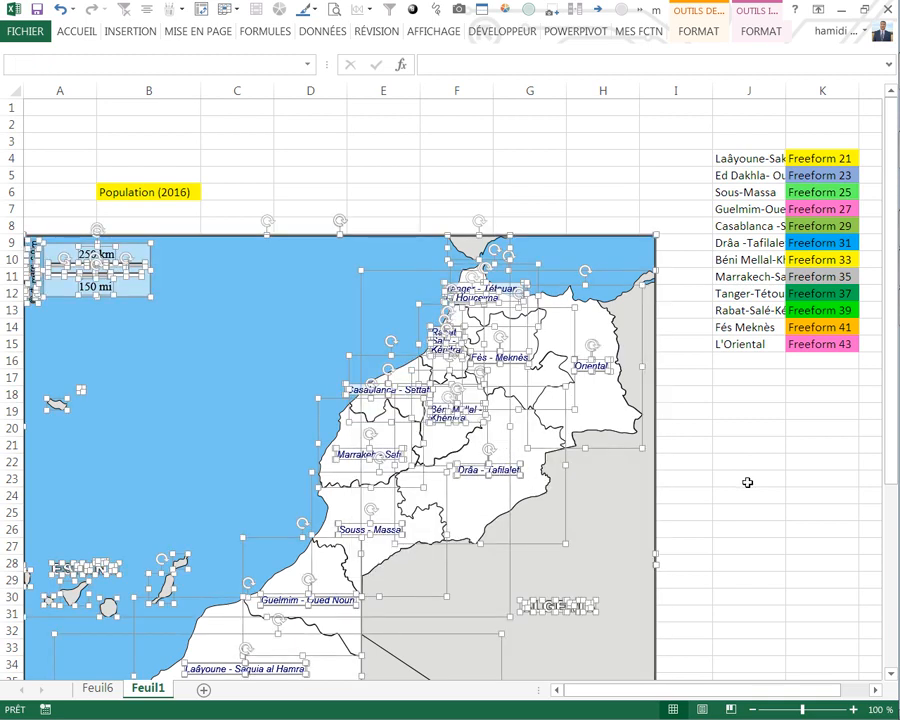
{"action": "key", "text": "Escape"}
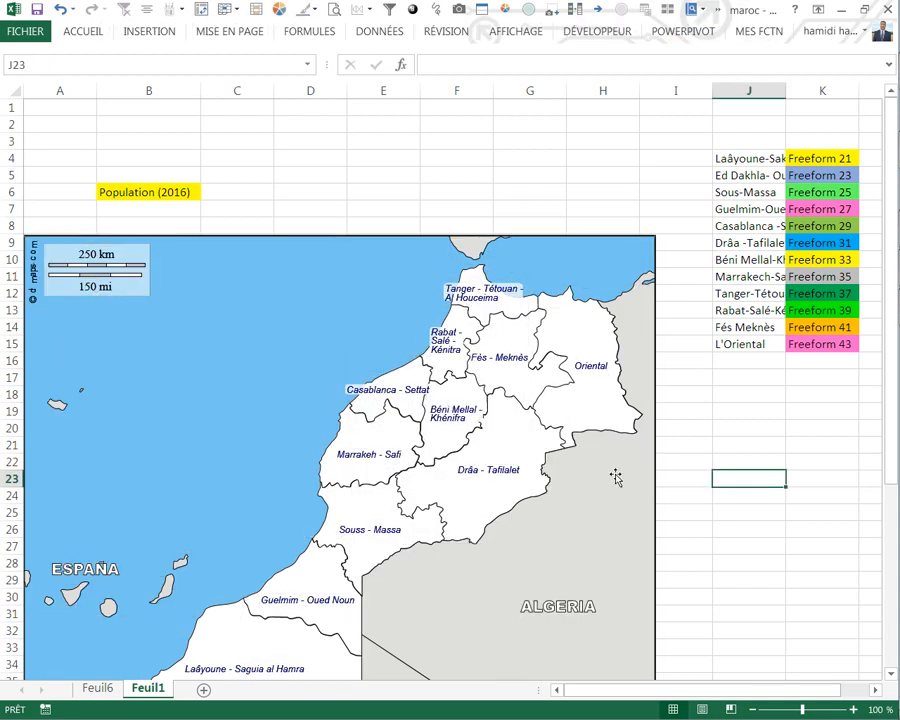
- Delete the map's outer frame, the grey Algeria area, the blue sea background and Algeria's outline
{"action": "left_click", "coordinate": [655, 510]}
{"action": "key", "text": "Escape"}
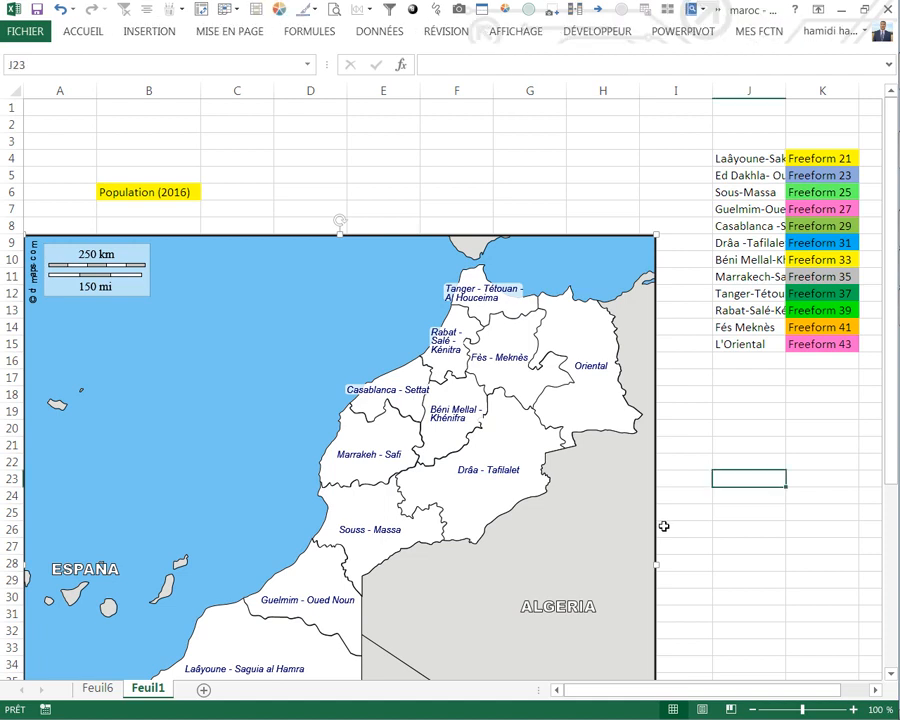
{"action": "left_click", "coordinate": [651, 520]}
{"action": "key", "text": "Delete"}
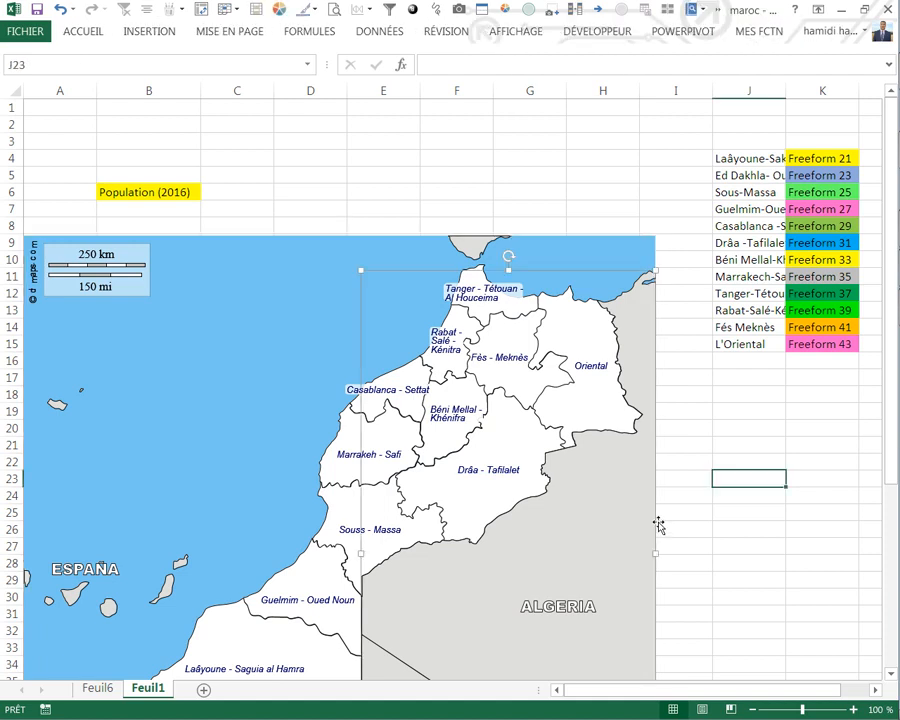
{"action": "left_click", "coordinate": [655, 515]}
{"action": "key", "text": "Escape"}
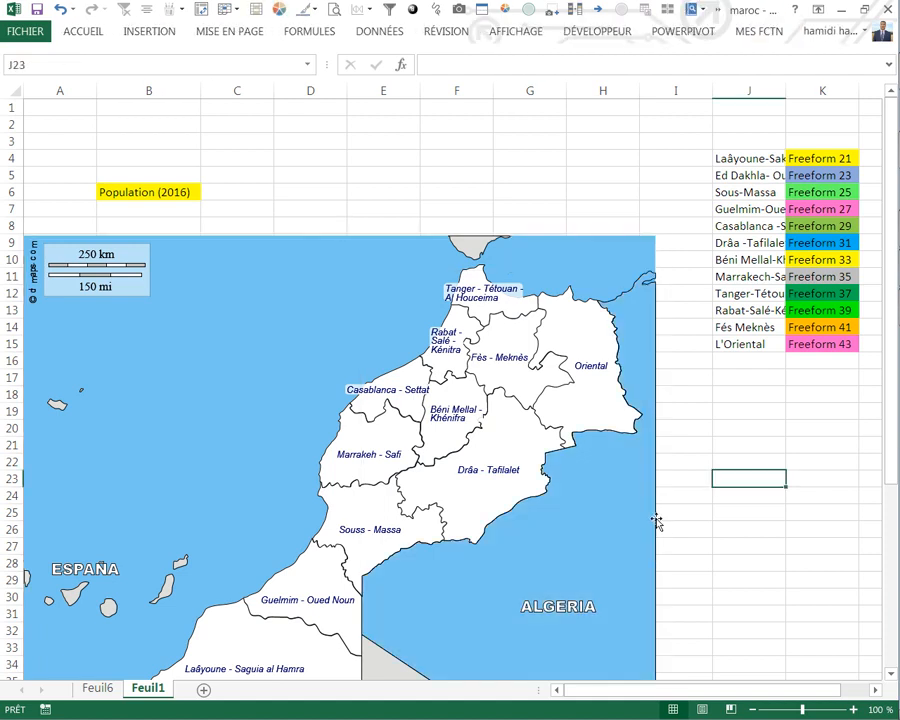
{"action": "left_click", "coordinate": [655, 520]}
{"action": "key", "text": "Delete"}
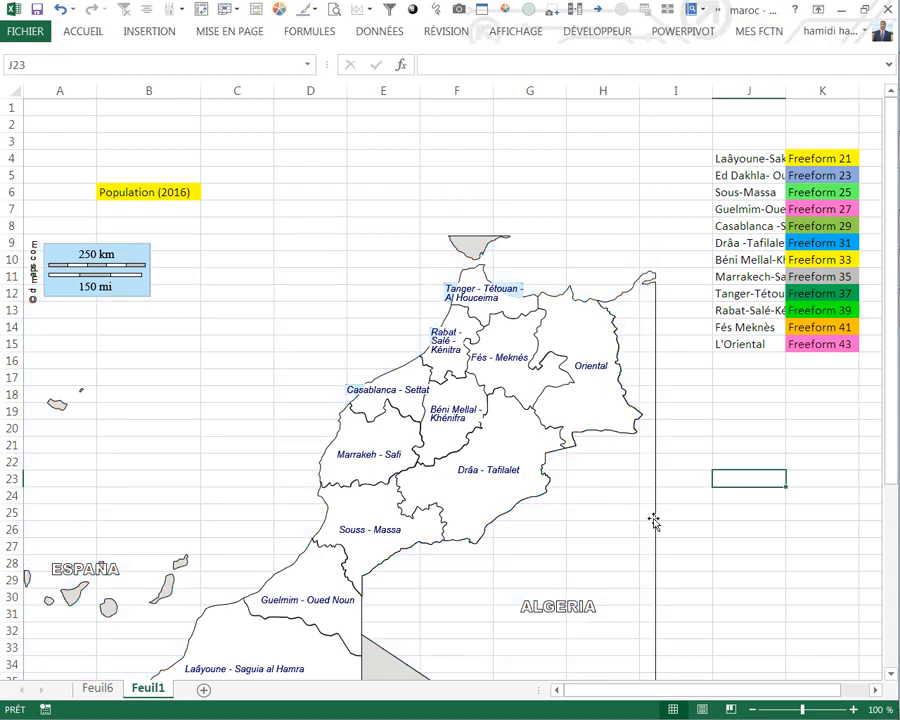
{"action": "left_click", "coordinate": [653, 518]}
{"action": "key", "text": "Delete"}
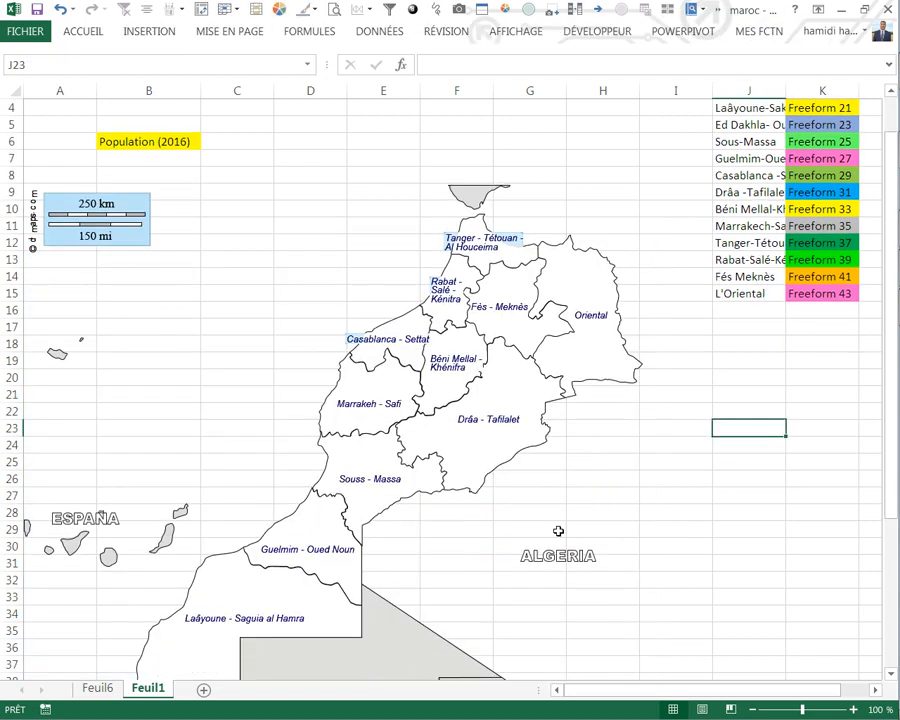
- Delete the grey Mali and Mauritania areas and their border outlines, keeping the country labels
{"action": "scroll", "coordinate": [481, 558], "scroll_direction": "down", "scroll_amount": 5}
{"action": "left_click", "coordinate": [488, 536]}
{"action": "key", "text": "Delete"}
{"action": "left_click", "coordinate": [420, 480]}
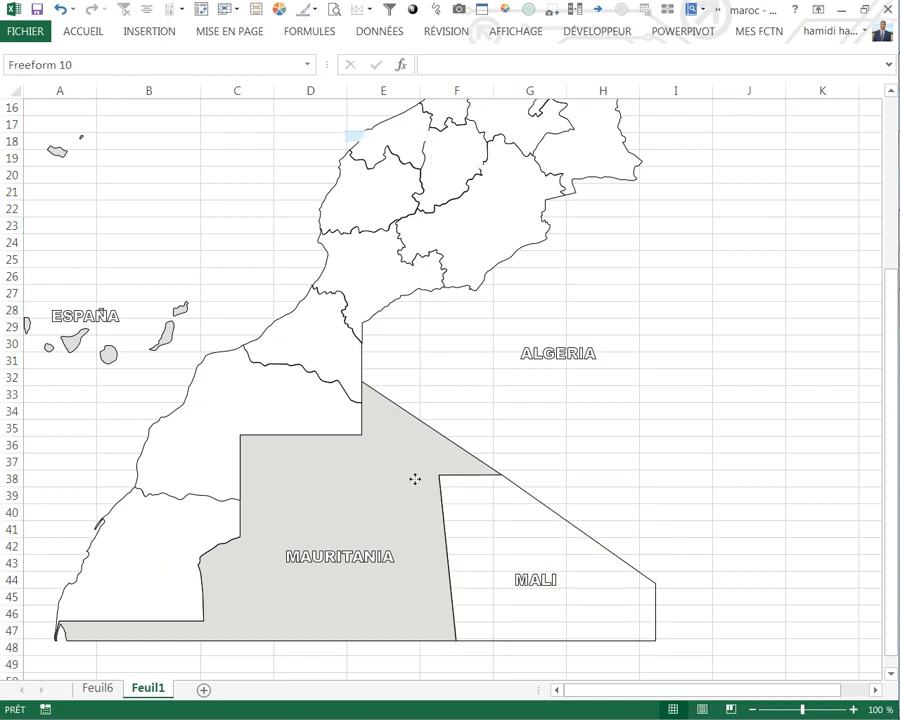
{"action": "key", "text": "Delete"}
{"action": "left_click", "coordinate": [463, 456]}
{"action": "key", "text": "Delete"}
{"action": "left_click", "coordinate": [475, 463]}
{"action": "left_click", "coordinate": [477, 477]}
{"action": "key", "text": "Delete"}
{"action": "scroll", "coordinate": [488, 470], "scroll_direction": "up", "scroll_amount": 5}
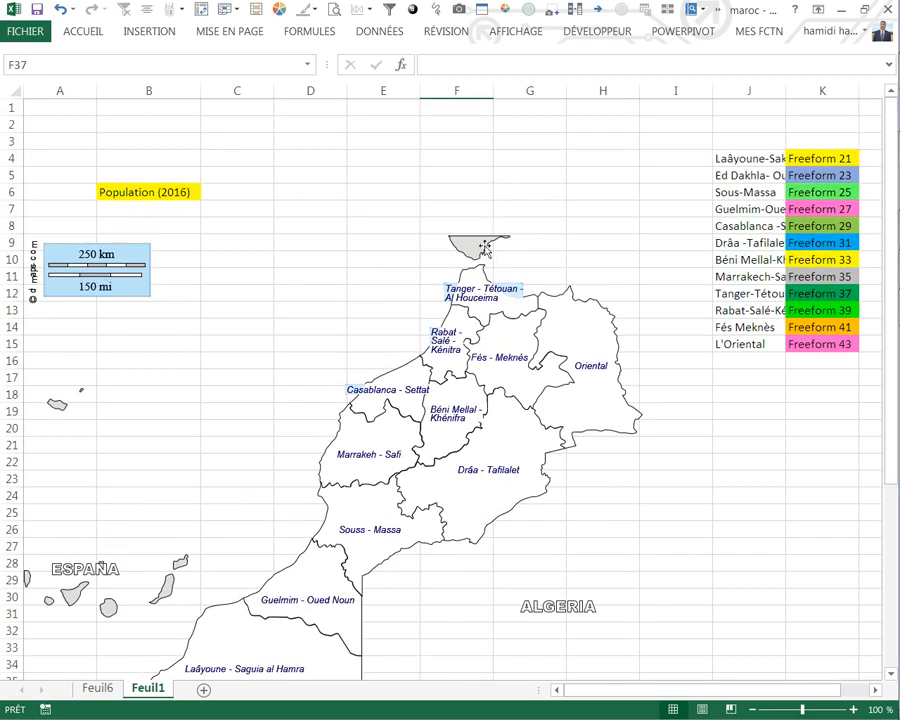
- Delete the outline around the grey piece of land north of Tanger and deselect the shapes
{"action": "left_click", "coordinate": [484, 230]}
{"action": "key", "text": "Delete"}
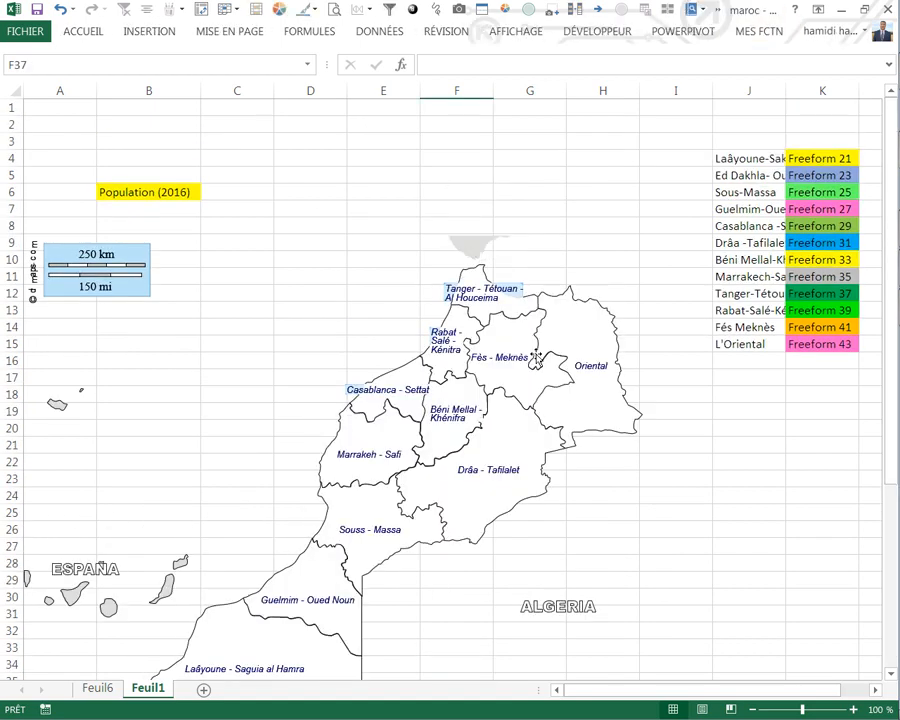
{"action": "left_click", "coordinate": [669, 498]}
- Examine the shape names of individual regions, including Oriental, Tanger - Tétouan - Al Houceima and Marrakeh - Safi
{"action": "left_click", "coordinate": [605, 414]}
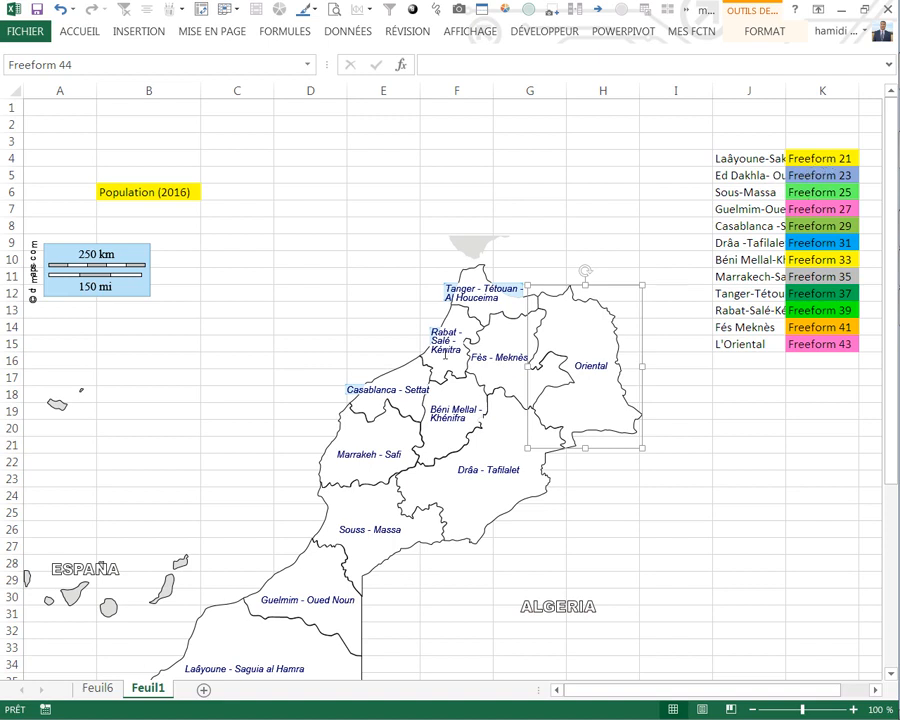
{"action": "left_click", "coordinate": [482, 272]}
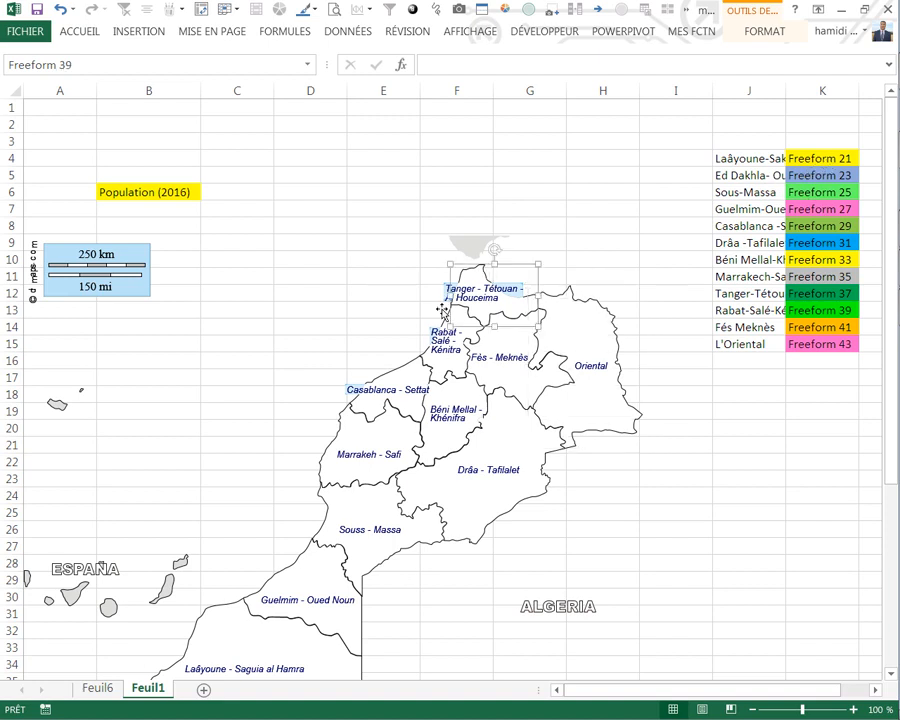
{"action": "left_click", "coordinate": [390, 380]}
{"action": "left_click", "coordinate": [330, 440]}
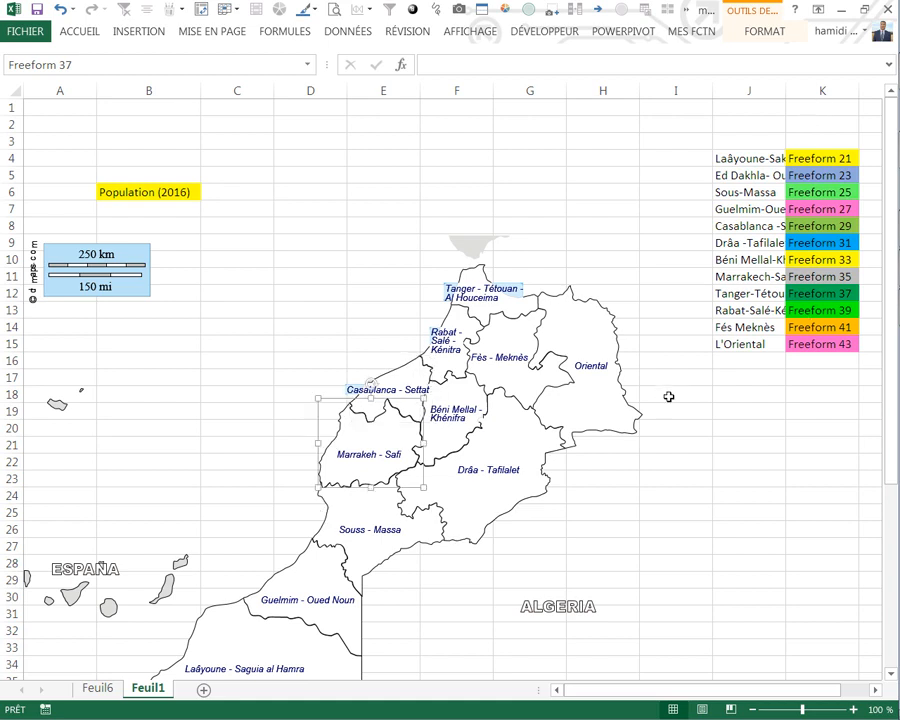
{"action": "scroll", "coordinate": [240, 378], "scroll_direction": "down", "scroll_amount": 3}
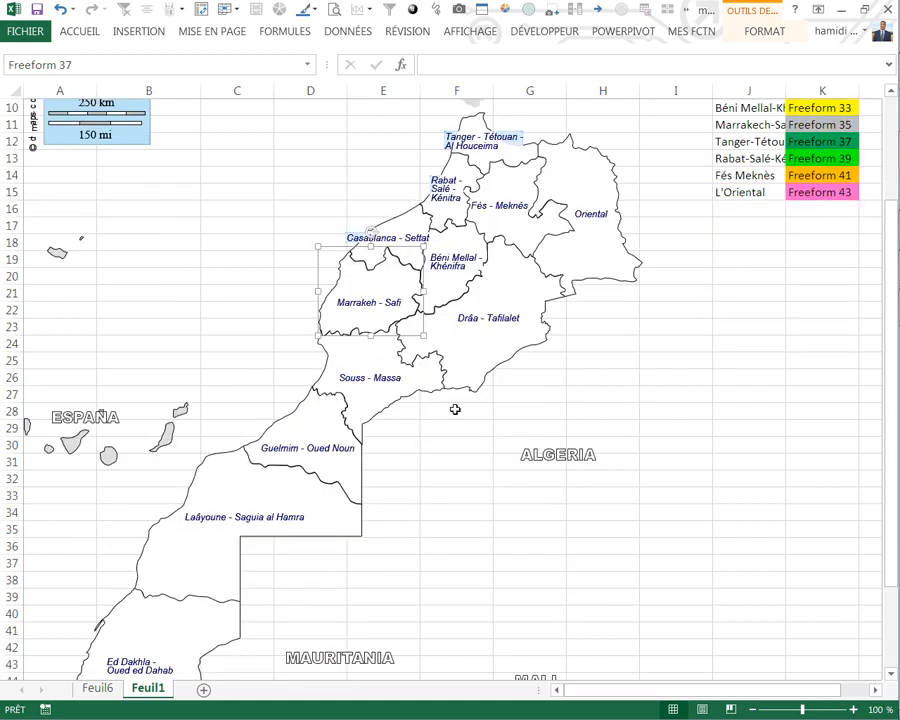
- Examine the shape names of the Drâa - Tafilalet, Marrakeh - Safi and Guelmim - Oued Noun regions on the map
{"action": "scroll", "coordinate": [630, 292], "scroll_direction": "up", "scroll_amount": 3}
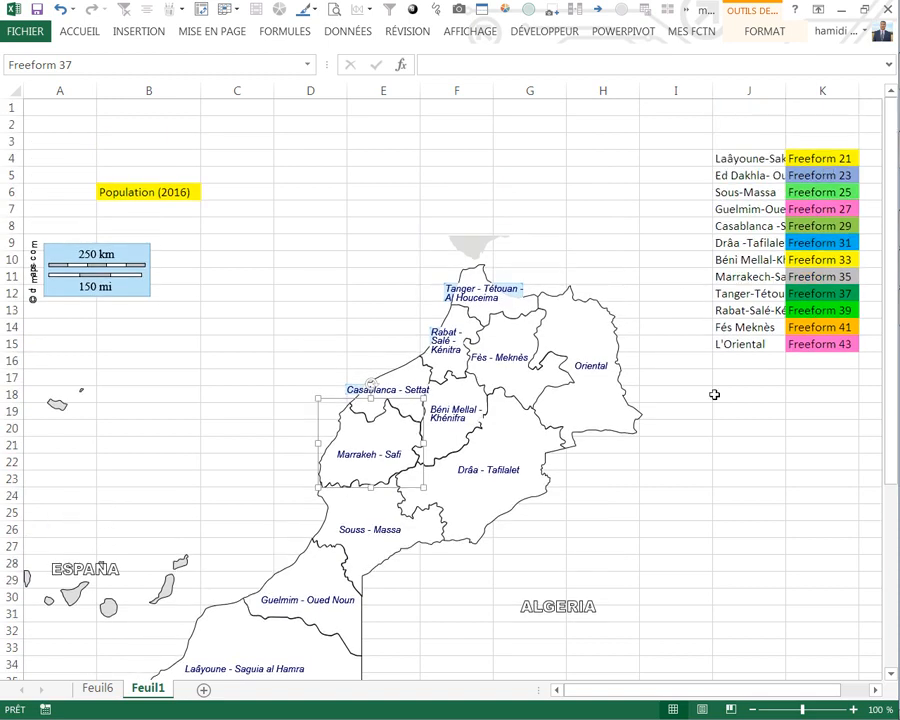
{"action": "scroll", "coordinate": [596, 416], "scroll_direction": "down", "scroll_amount": 2}
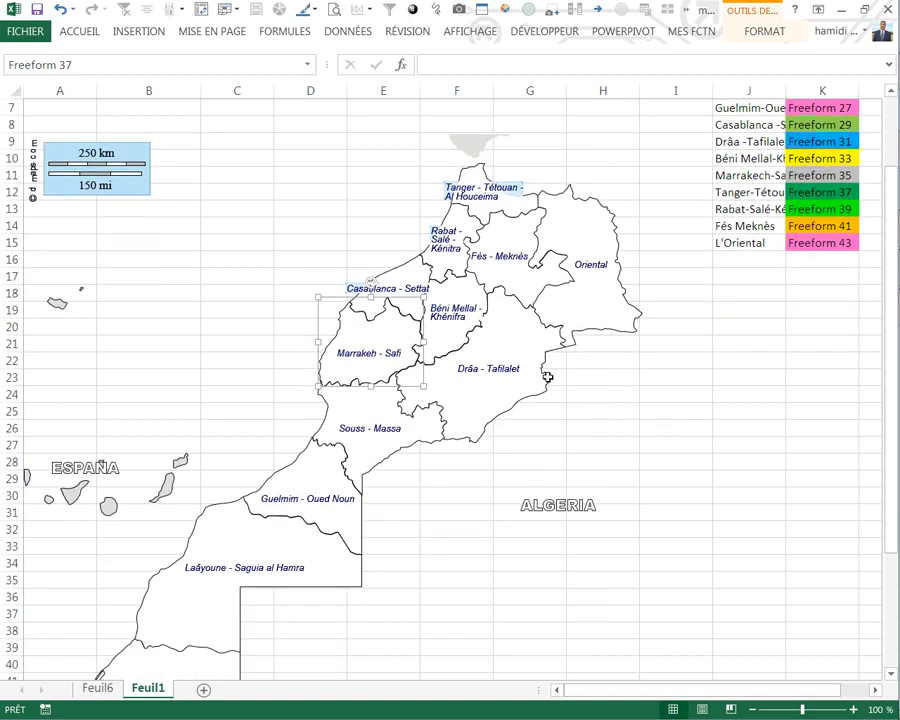
{"action": "left_click", "coordinate": [372, 510]}
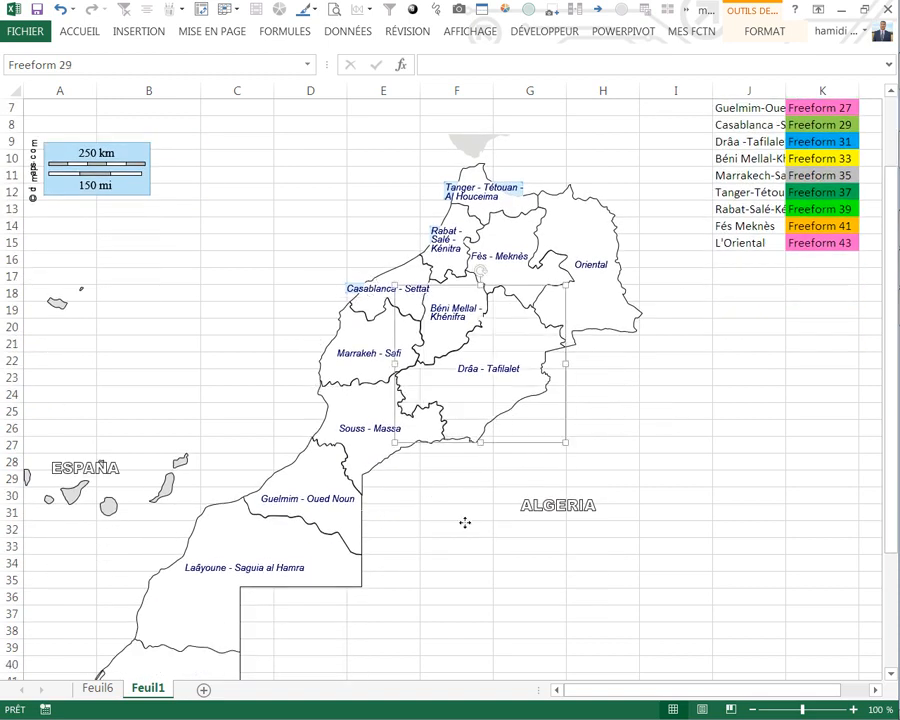
{"action": "scroll", "coordinate": [773, 289], "scroll_direction": "up", "scroll_amount": 2}
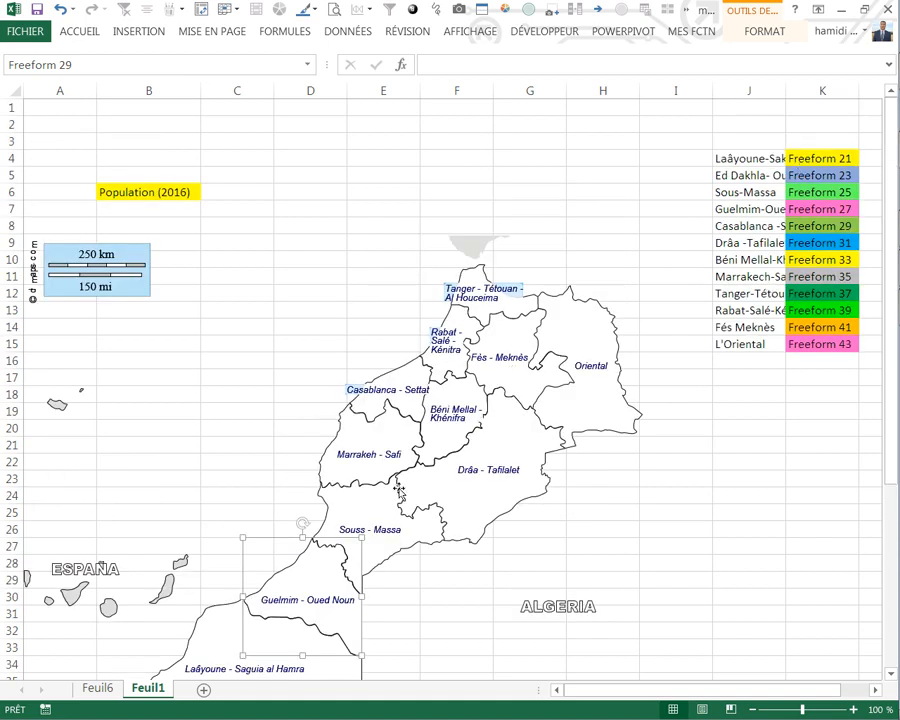
{"action": "left_click", "coordinate": [334, 432]}
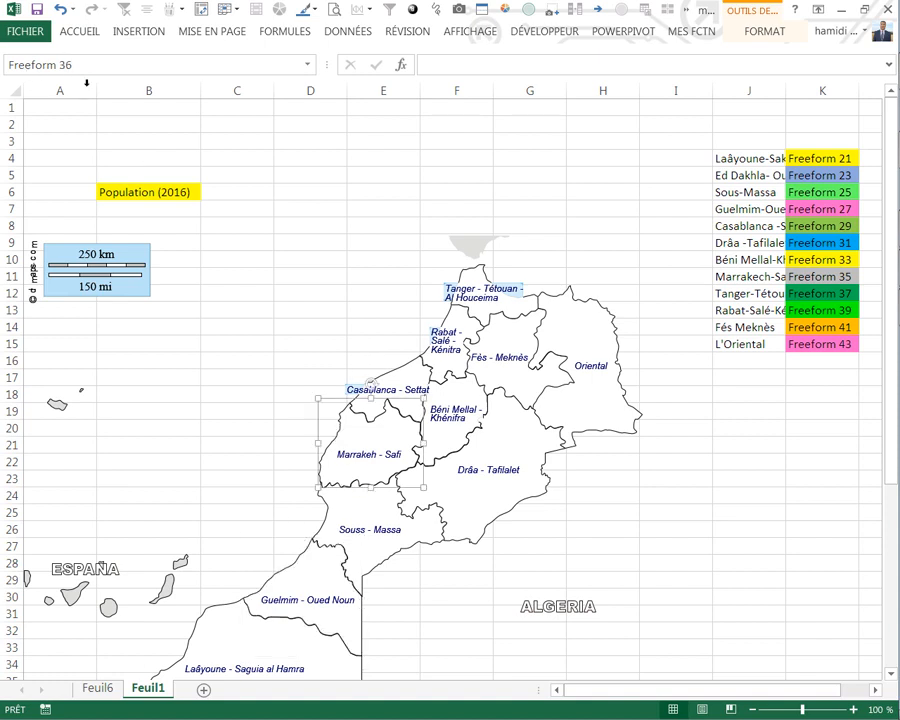
{"action": "left_click", "coordinate": [283, 576]}
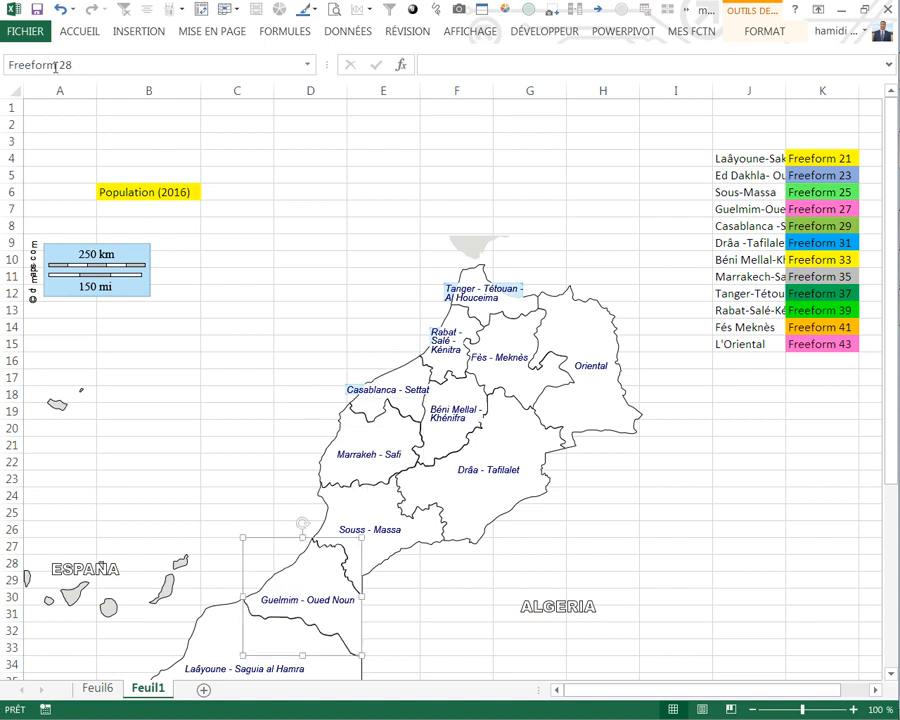
{"action": "left_click", "coordinate": [764, 412]}
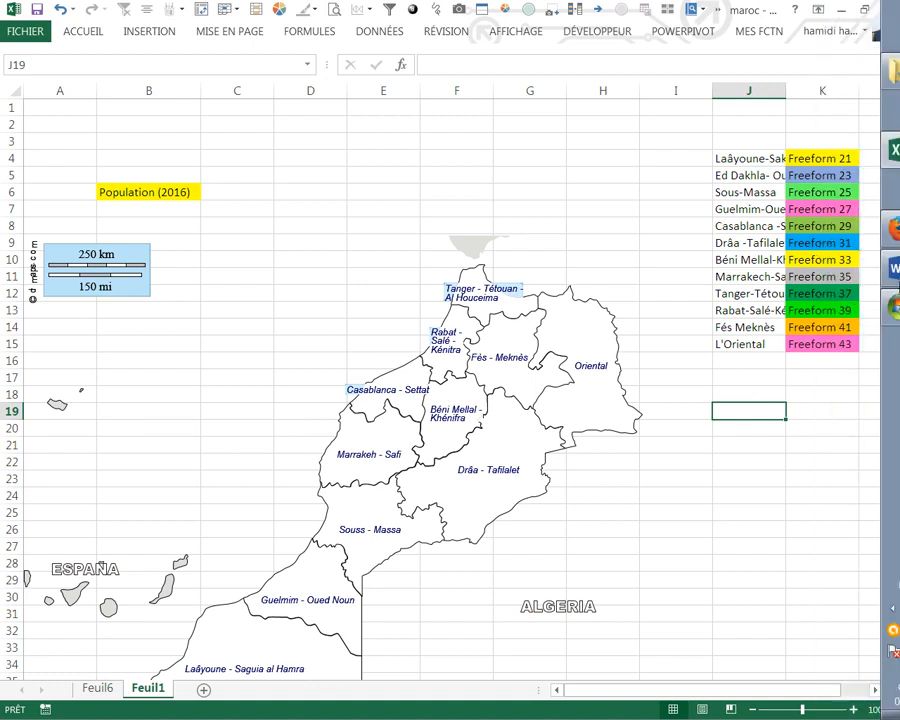
- Switch to the Word document and copy the whole VBA code block that colours the shapes
{"action": "left_click", "coordinate": [882, 278]}
{"action": "left_click_drag", "start_coordinate": [269, 448], "coordinate": [169, 228]}
{"action": "key", "text": "ctrl+c"}
- Switch back to Excel and paste the copied code into a Worksheet SelectionChange procedure in the Feuil1 code module
{"action": "mouse_move", "coordinate": [893, 180]}
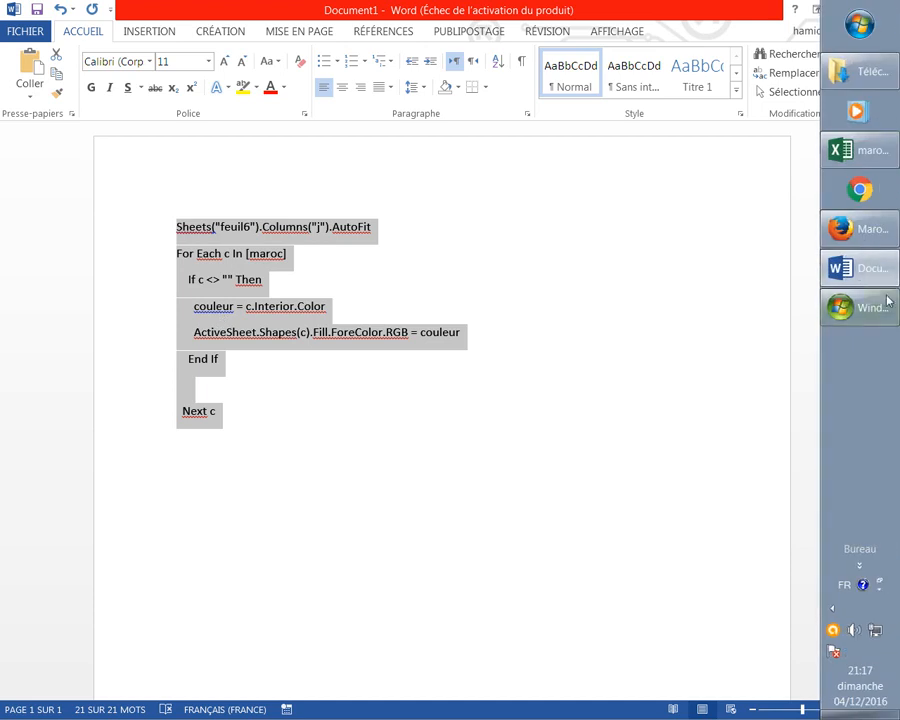
{"action": "left_click", "coordinate": [873, 160]}
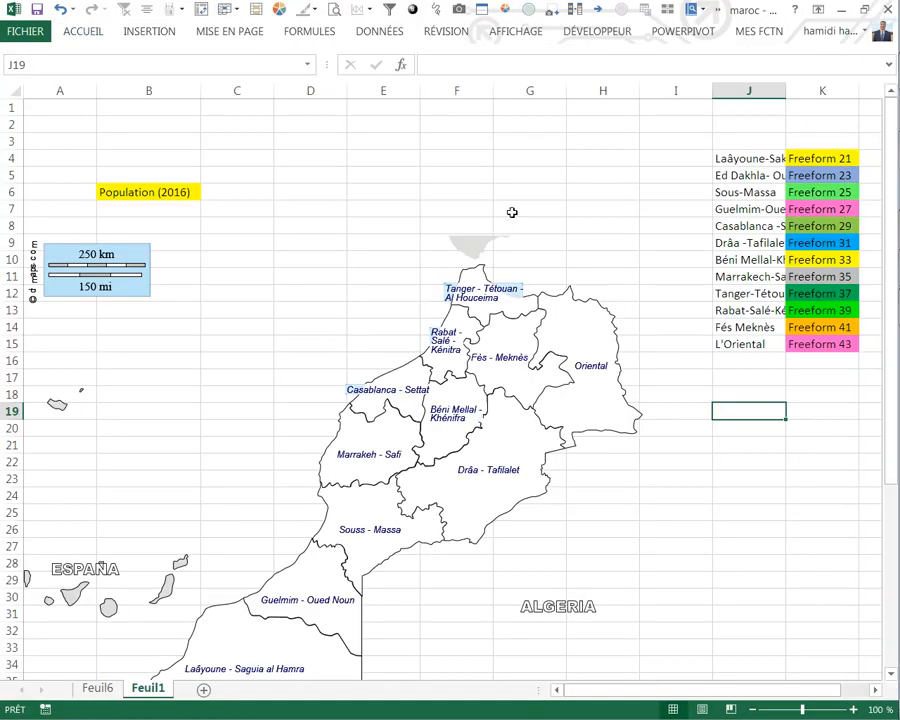
{"action": "left_click", "coordinate": [569, 35]}
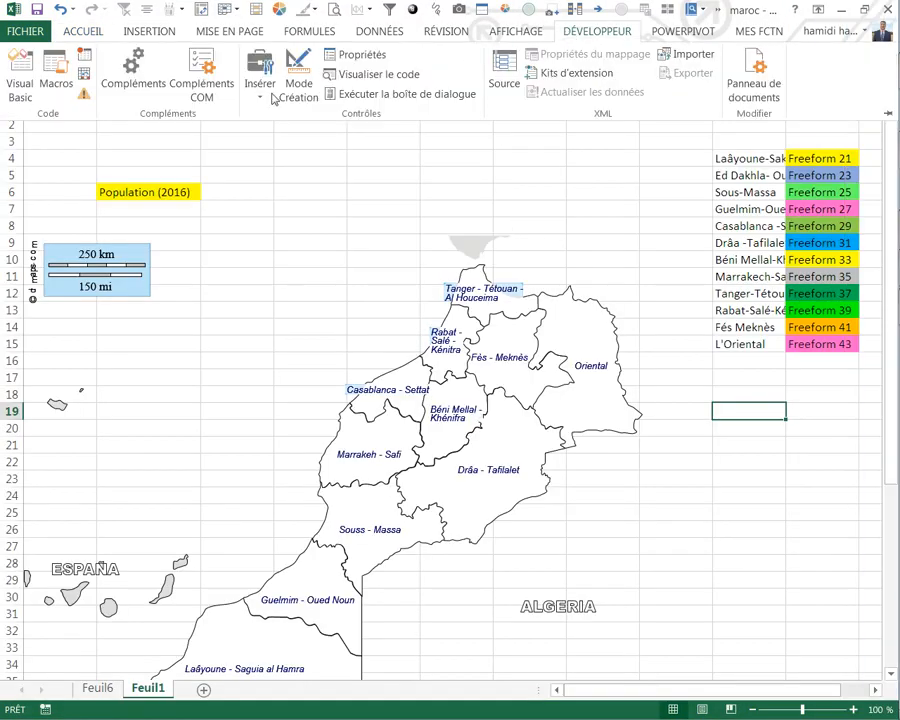
{"action": "left_click", "coordinate": [24, 82]}
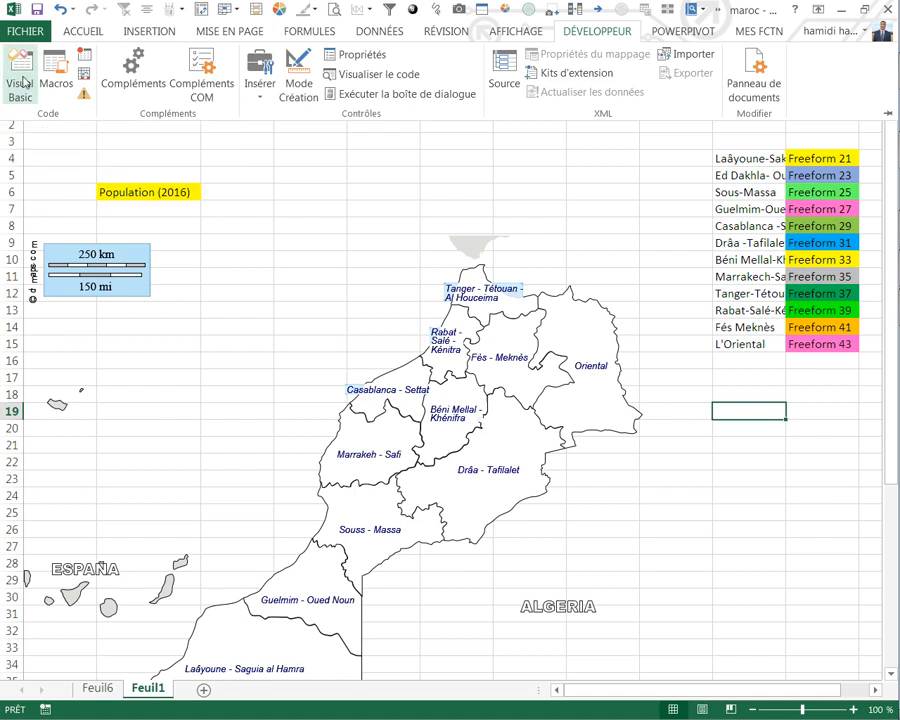
{"action": "double_click", "coordinate": [117, 331]}
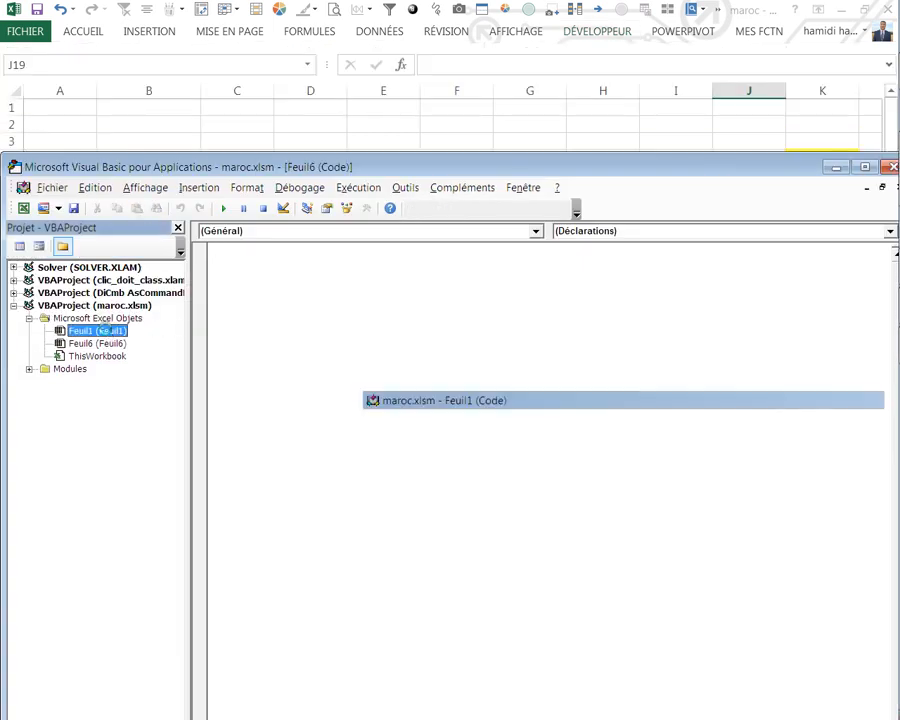
{"action": "left_click", "coordinate": [535, 231]}
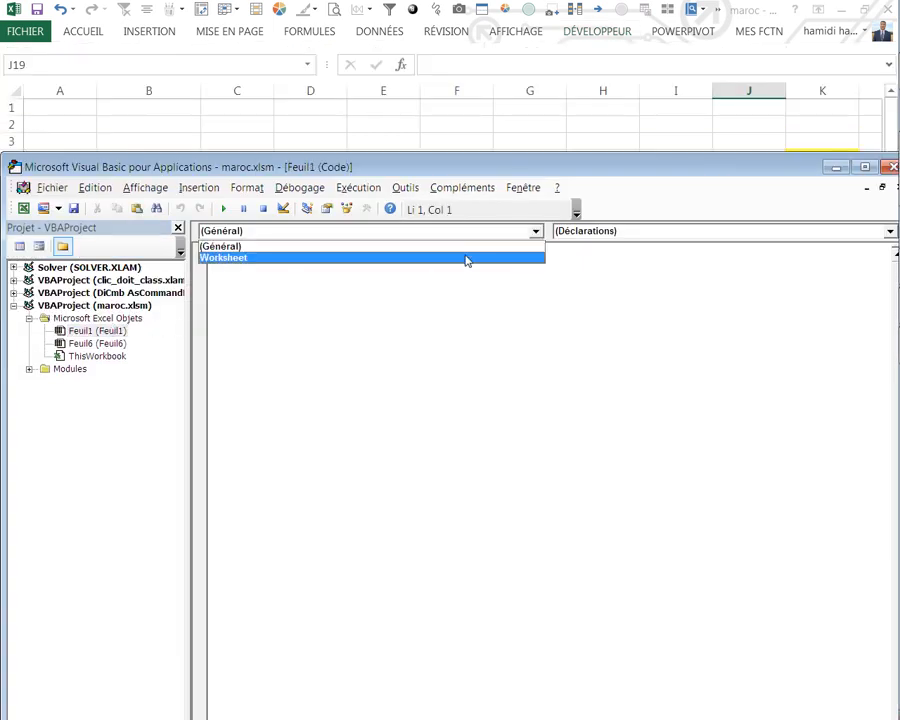
{"action": "left_click", "coordinate": [216, 258]}
{"action": "key", "text": "ctrl+v"}
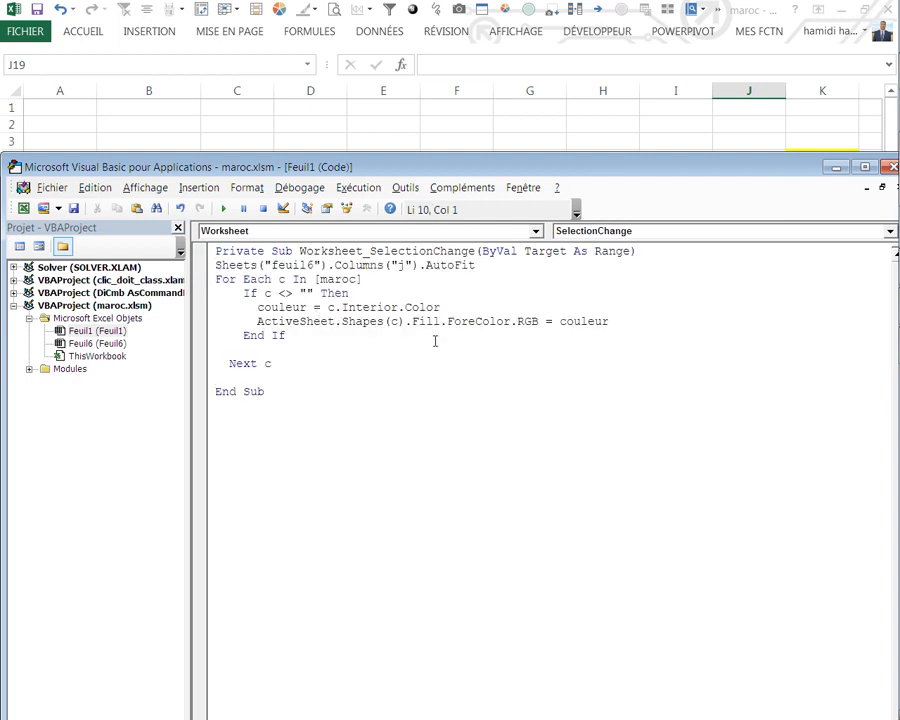
- Test the macro by selecting a blank cell on Feuil1, inspect the line that stops it, and end debugging
{"action": "left_click_drag", "start_coordinate": [768, 180], "coordinate": [622, 205]}
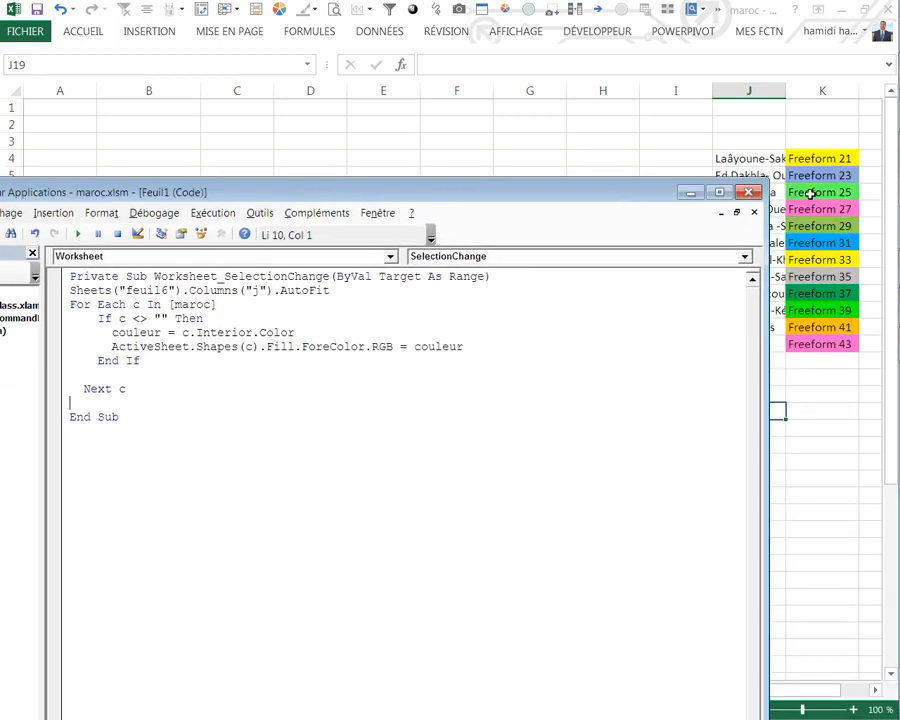
{"action": "left_click", "coordinate": [748, 192]}
{"action": "left_click", "coordinate": [548, 211]}
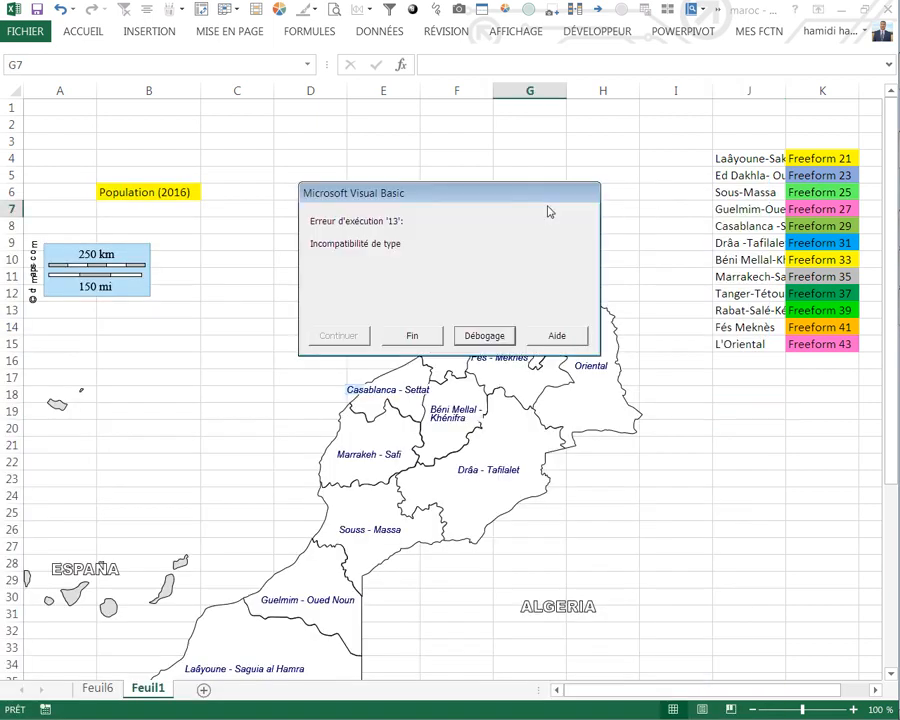
{"action": "left_click", "coordinate": [466, 337]}
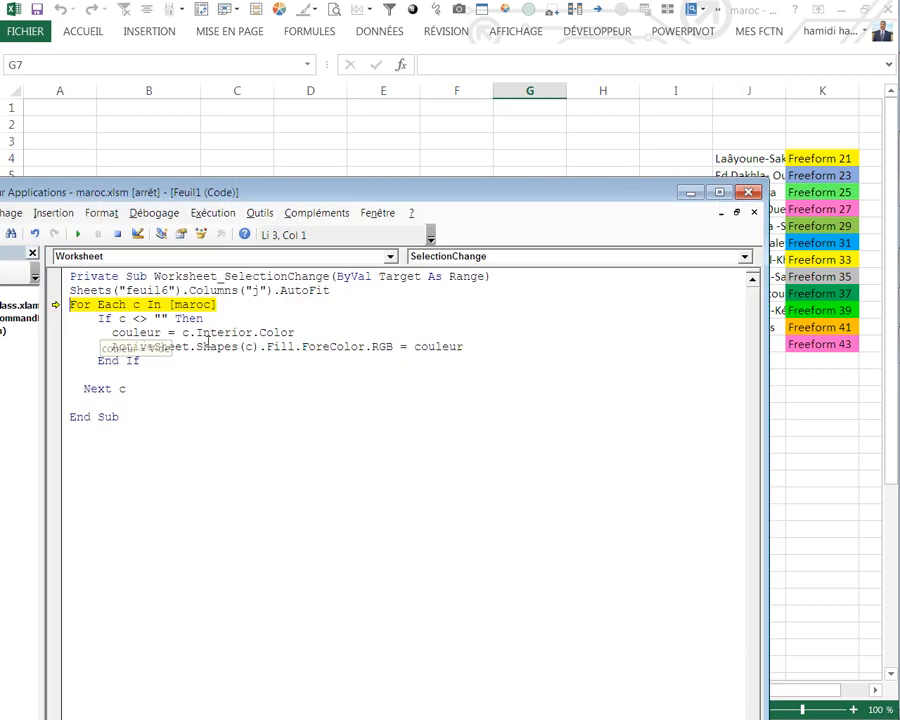
{"action": "left_click", "coordinate": [749, 193]}
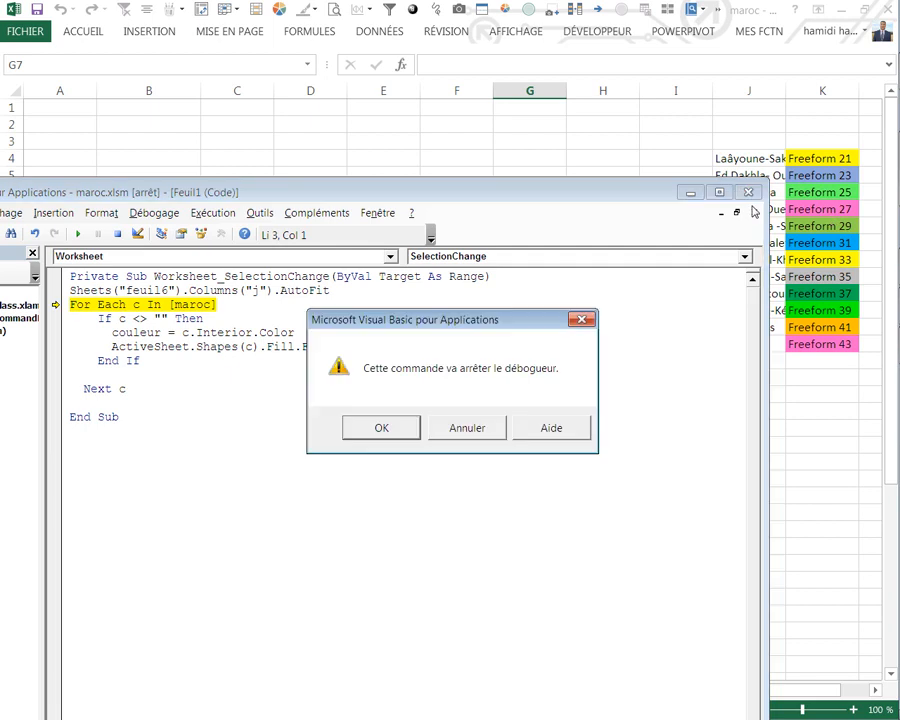
{"action": "left_click", "coordinate": [381, 428]}
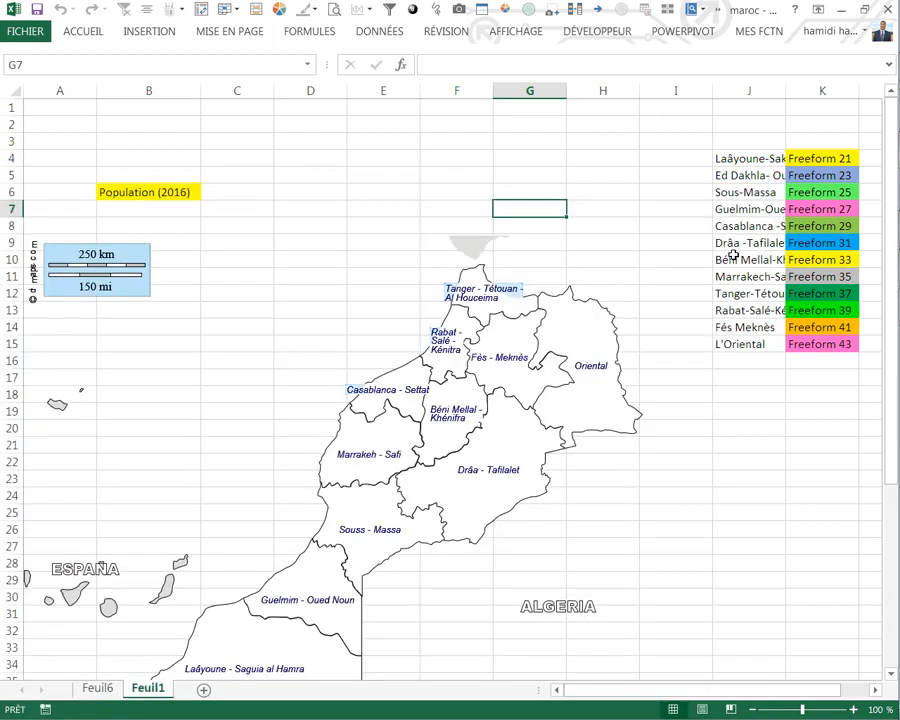
- Name the range K4:K15 containing the shape names maroc
{"action": "left_click_drag", "start_coordinate": [806, 155], "coordinate": [810, 341]}
{"action": "left_click", "coordinate": [425, 335]}
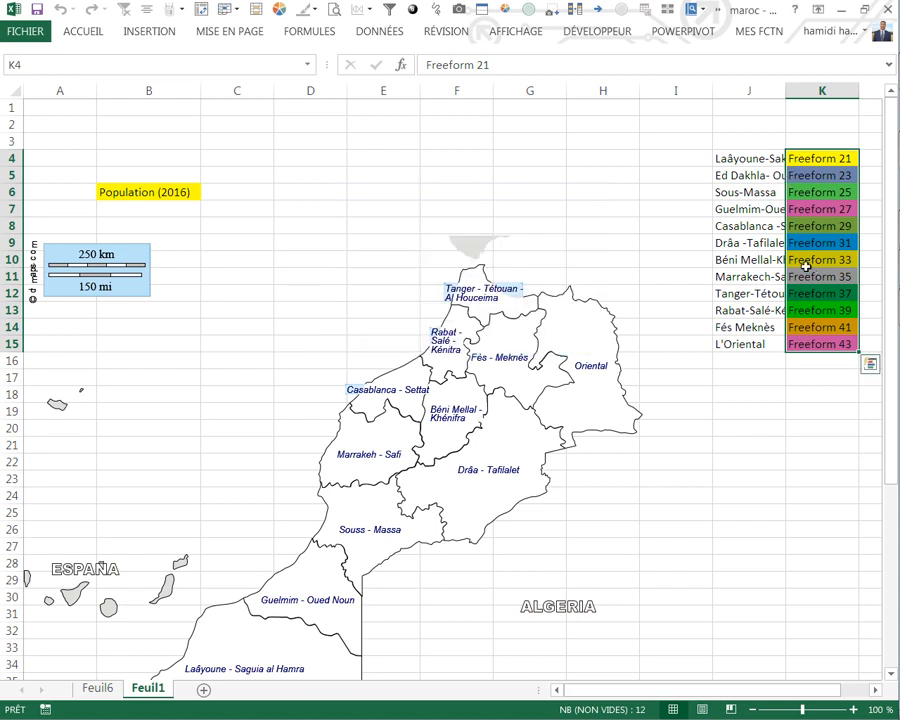
{"action": "left_click", "coordinate": [84, 71]}
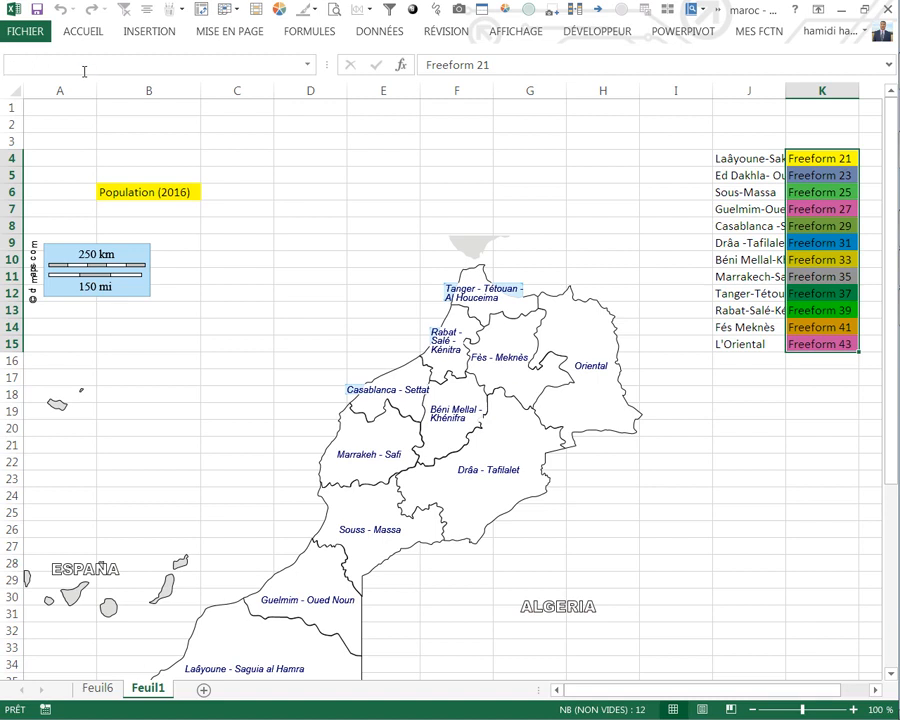
- Test the colouring macro by selecting several blank cells around the map on Feuil1
{"action": "left_click", "coordinate": [240, 205]}
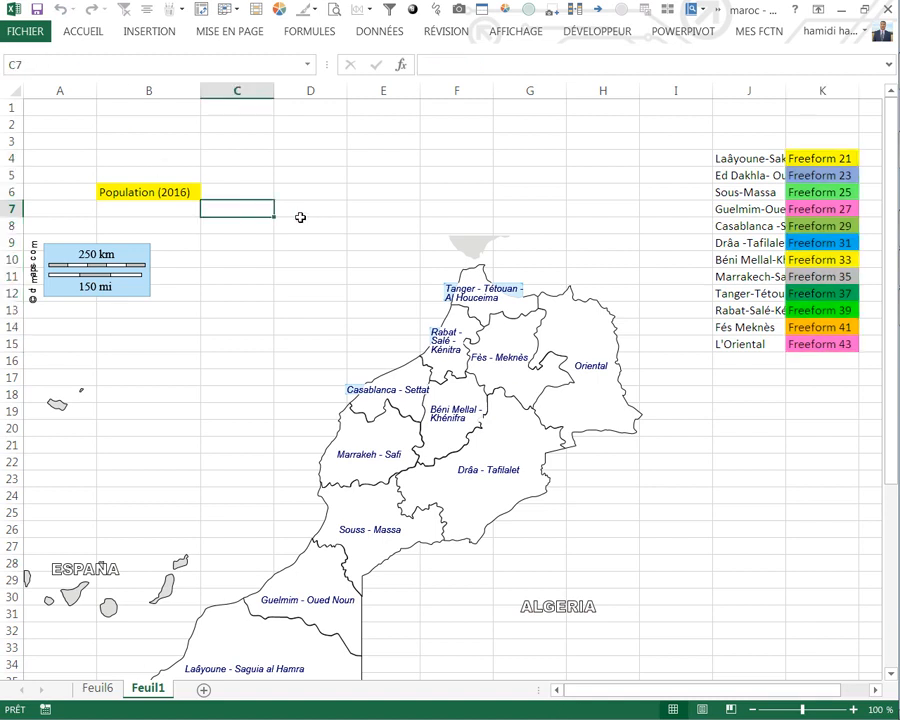
{"action": "left_click", "coordinate": [349, 211]}
{"action": "scroll", "coordinate": [614, 396], "scroll_direction": "down", "scroll_amount": 3}
{"action": "left_click", "coordinate": [650, 450]}
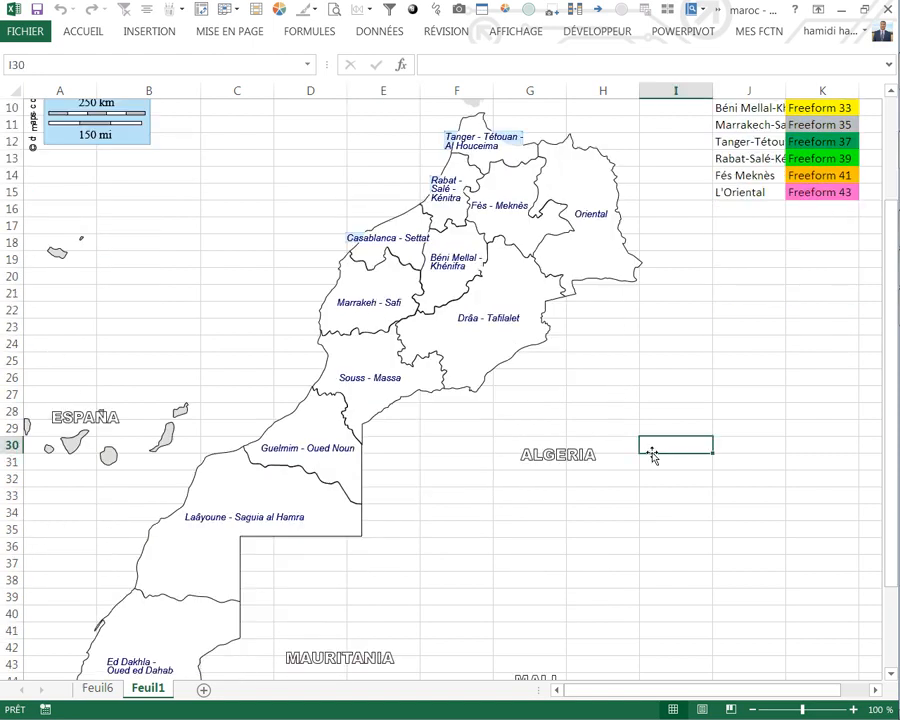
{"action": "scroll", "coordinate": [670, 410], "scroll_direction": "up", "scroll_amount": 2}
{"action": "left_click", "coordinate": [715, 395]}
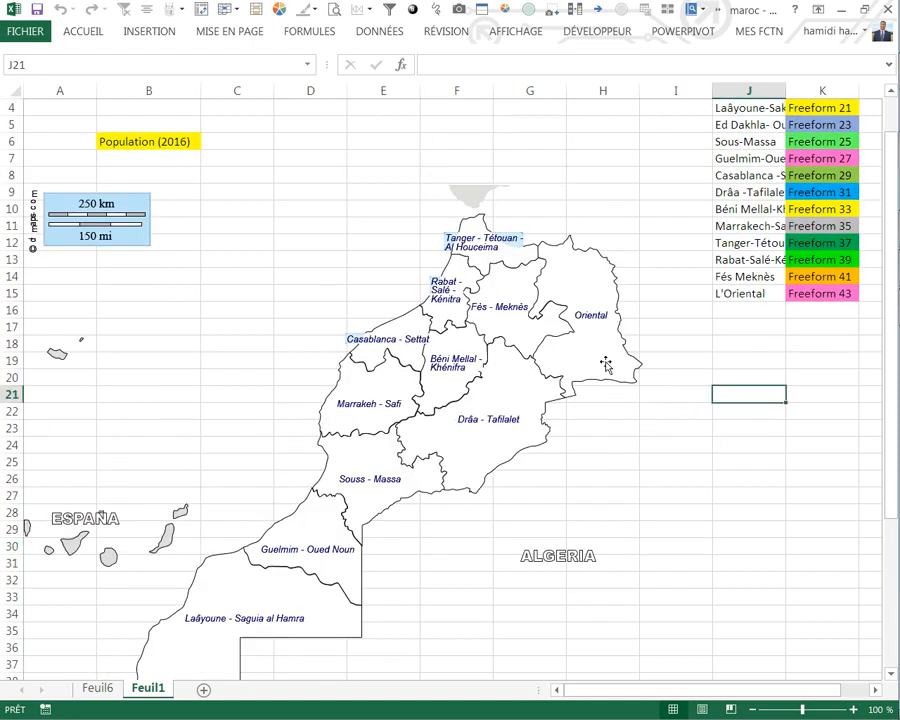
{"action": "left_click", "coordinate": [221, 290]}
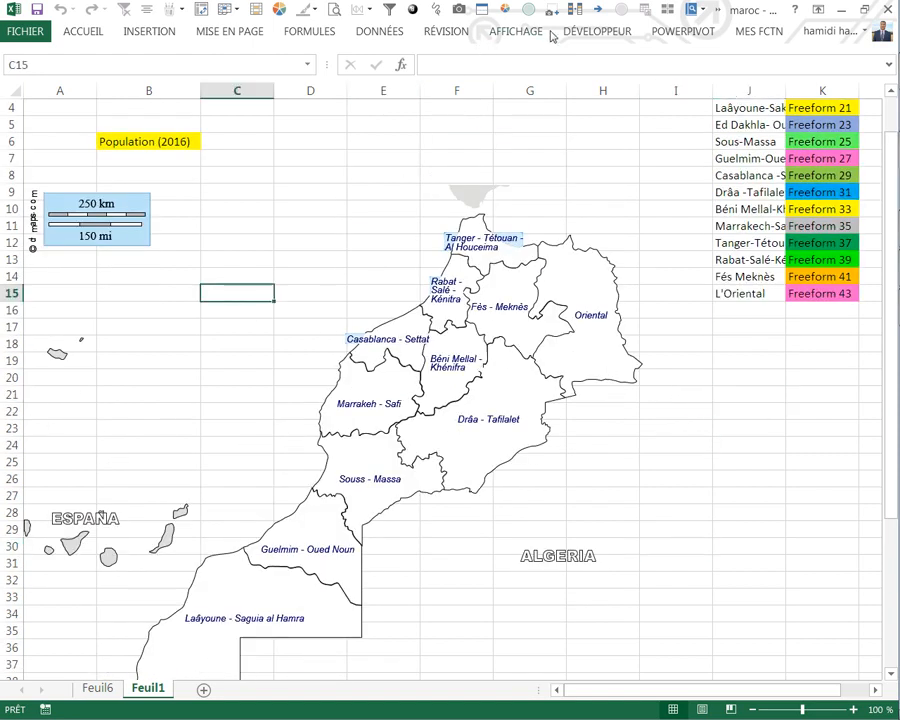
- Review the Feuil1 SelectionChange code, then retest it from blank cells beside the map and check the regions' fills
{"action": "left_click", "coordinate": [599, 32]}
{"action": "left_click", "coordinate": [20, 80]}
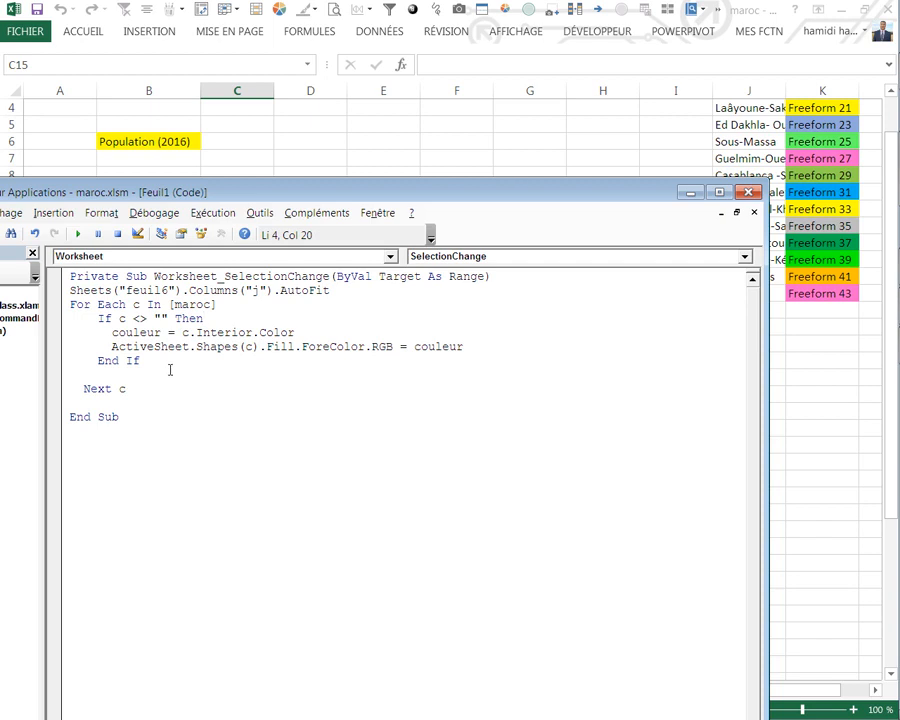
{"action": "left_click", "coordinate": [748, 192]}
{"action": "left_click", "coordinate": [634, 444]}
{"action": "scroll", "coordinate": [641, 418], "scroll_direction": "up", "scroll_amount": 1}
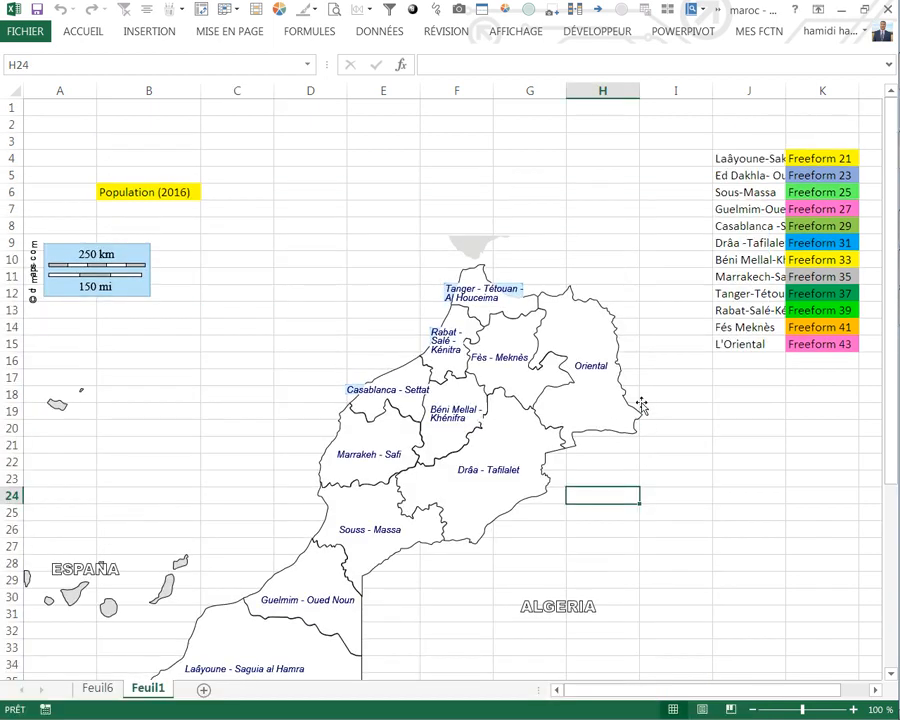
{"action": "left_click", "coordinate": [634, 257]}
{"action": "scroll", "coordinate": [290, 335], "scroll_direction": "down", "scroll_amount": 5}
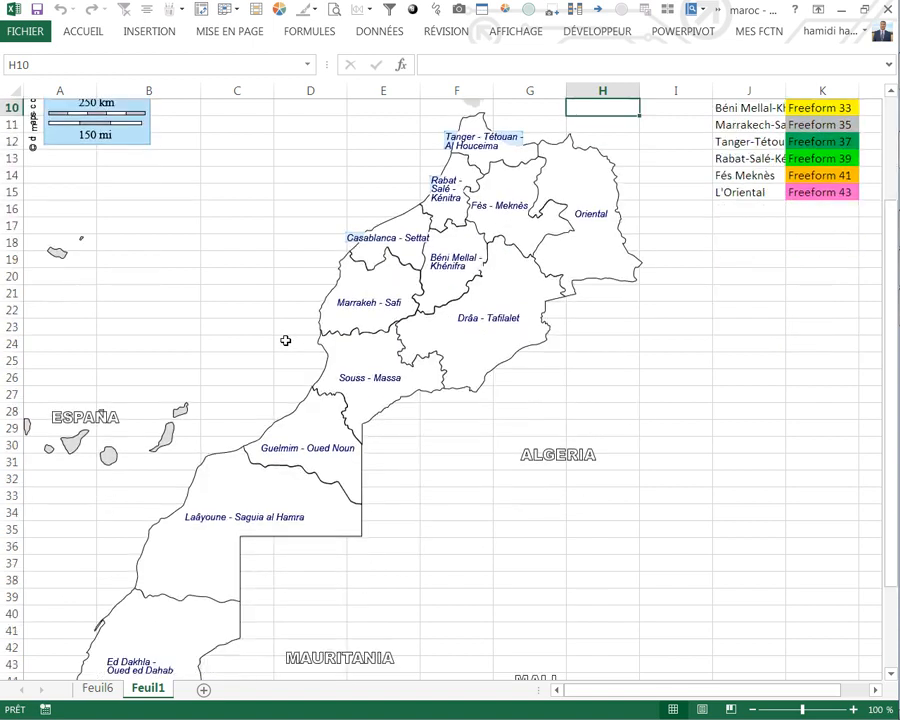
{"action": "scroll", "coordinate": [409, 385], "scroll_direction": "up", "scroll_amount": 5}
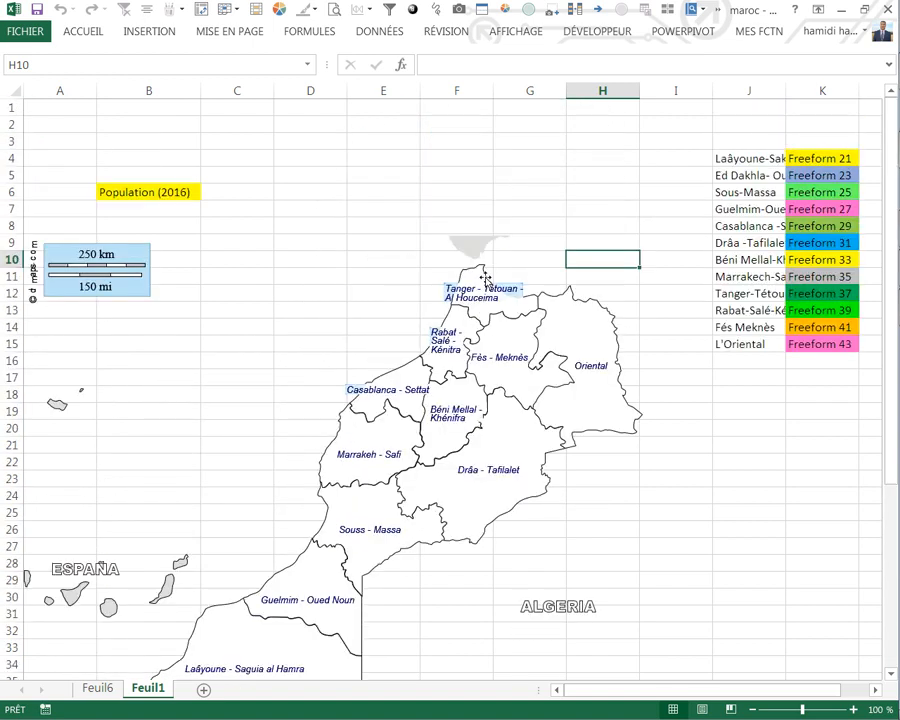
- Check the shape name of the Tanger - Tétouan - Al Houceima region and set cell K4 to Freeform 39
{"action": "left_click", "coordinate": [486, 278]}
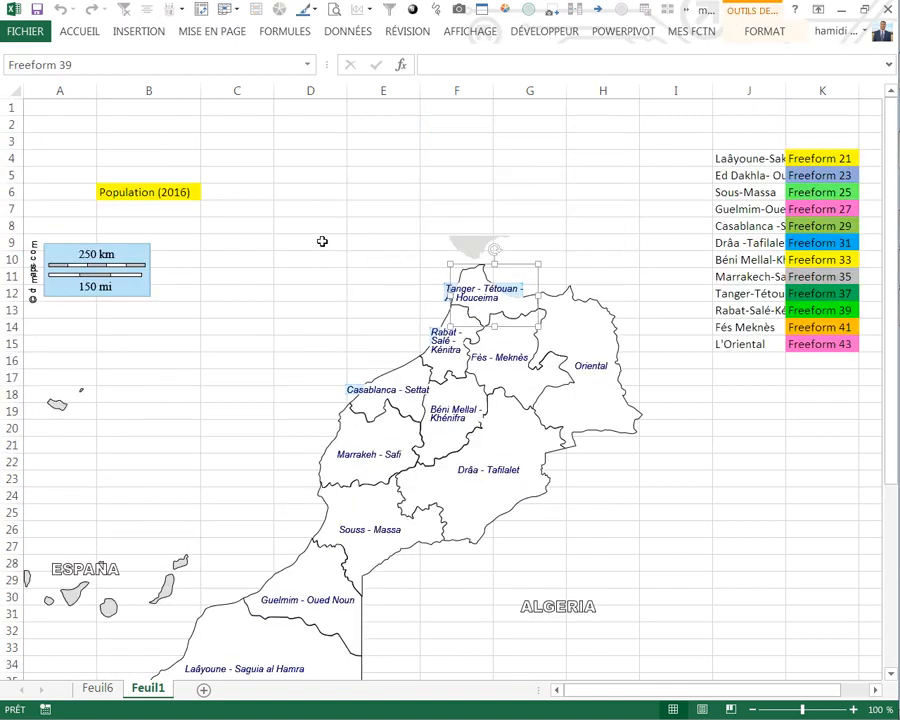
{"action": "left_click", "coordinate": [744, 413]}
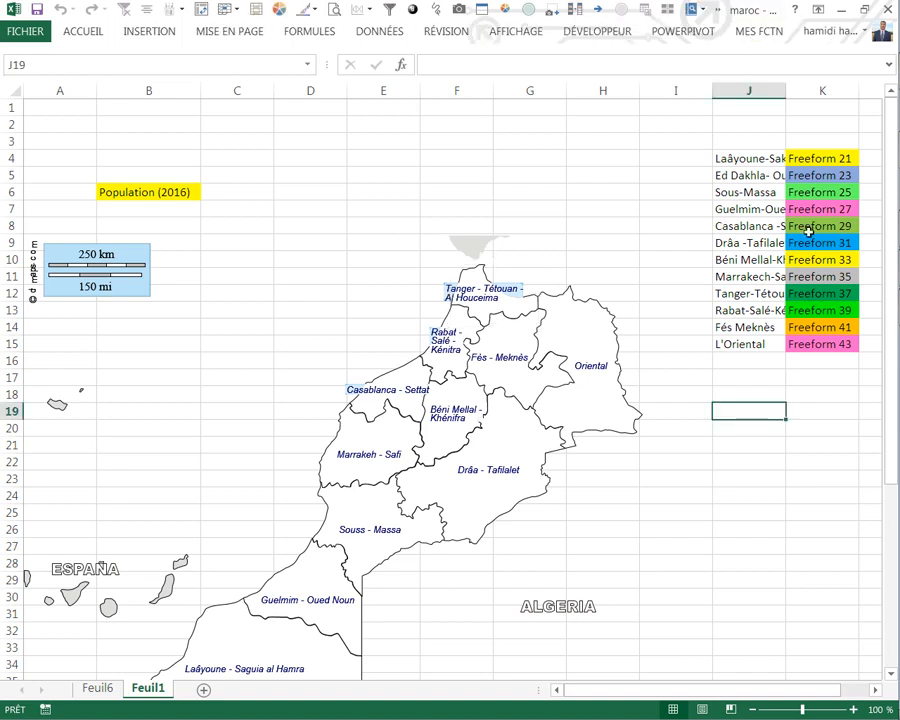
{"action": "left_click", "coordinate": [824, 158]}
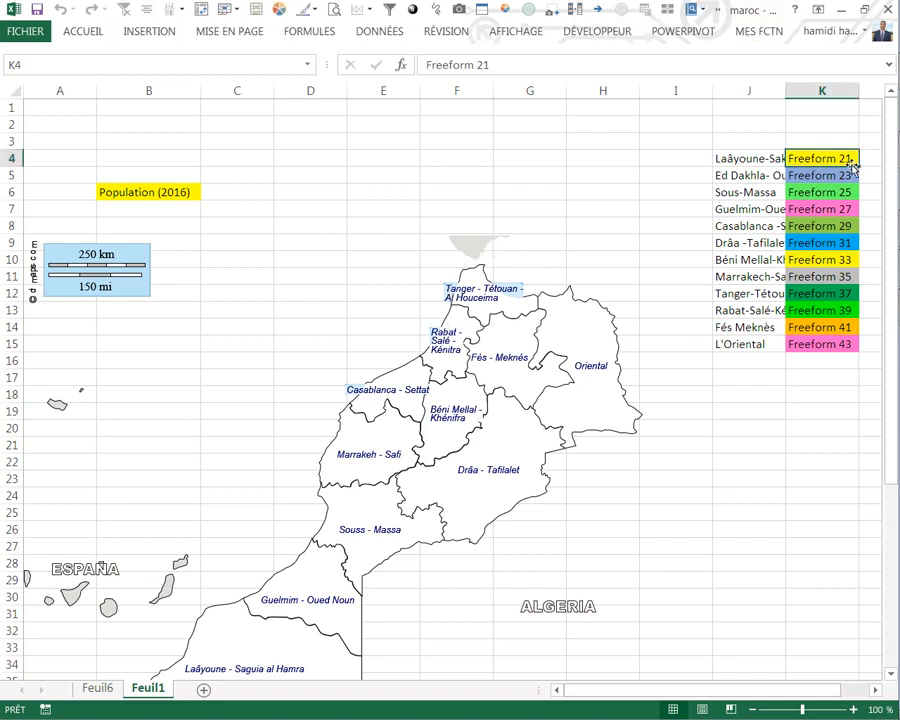
{"action": "double_click", "coordinate": [849, 158]}
{"action": "key", "text": "BackSpace"}
{"action": "key", "text": "BackSpace"}
{"action": "type", "text": "39"}
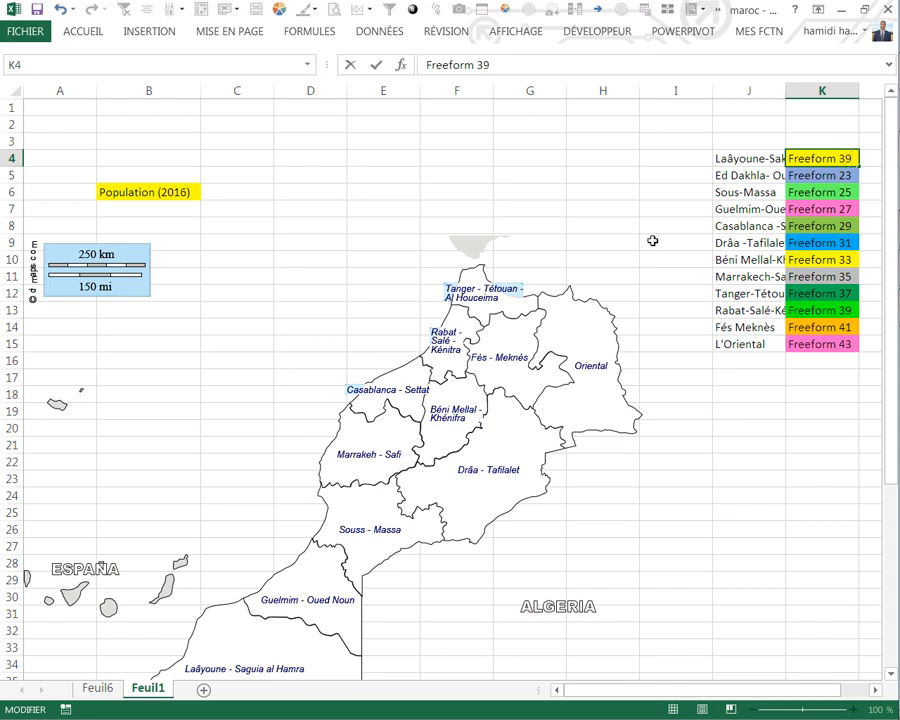
{"action": "left_click", "coordinate": [650, 243]}
- Trigger the macro from another blank cell beside the map and inspect the region colours
{"action": "left_click", "coordinate": [653, 325]}
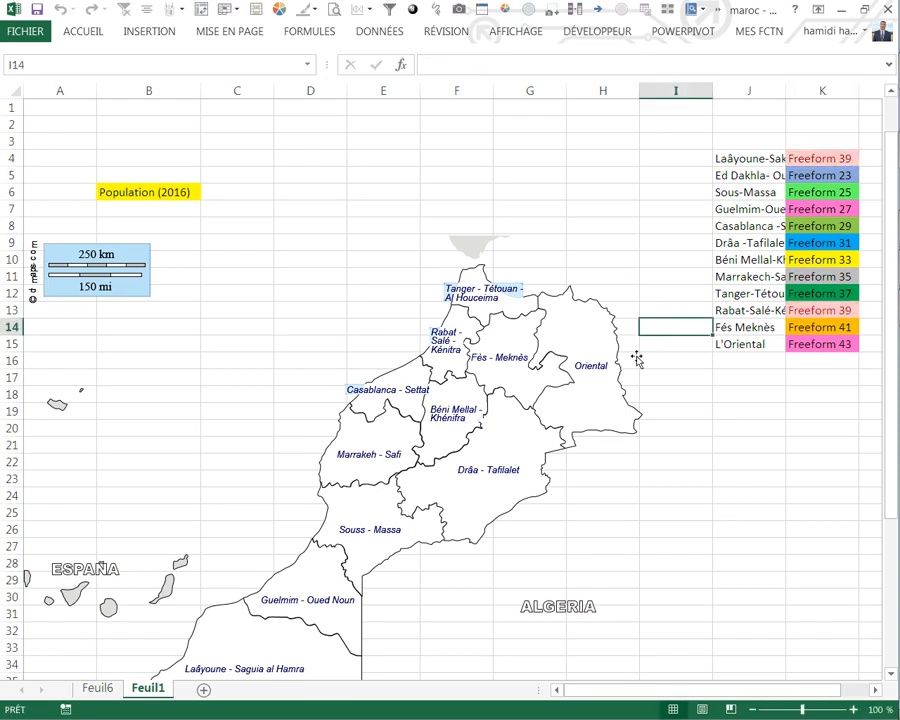
{"action": "scroll", "coordinate": [636, 358], "scroll_direction": "down", "scroll_amount": 2}
{"action": "scroll", "coordinate": [634, 356], "scroll_direction": "up", "scroll_amount": 2}
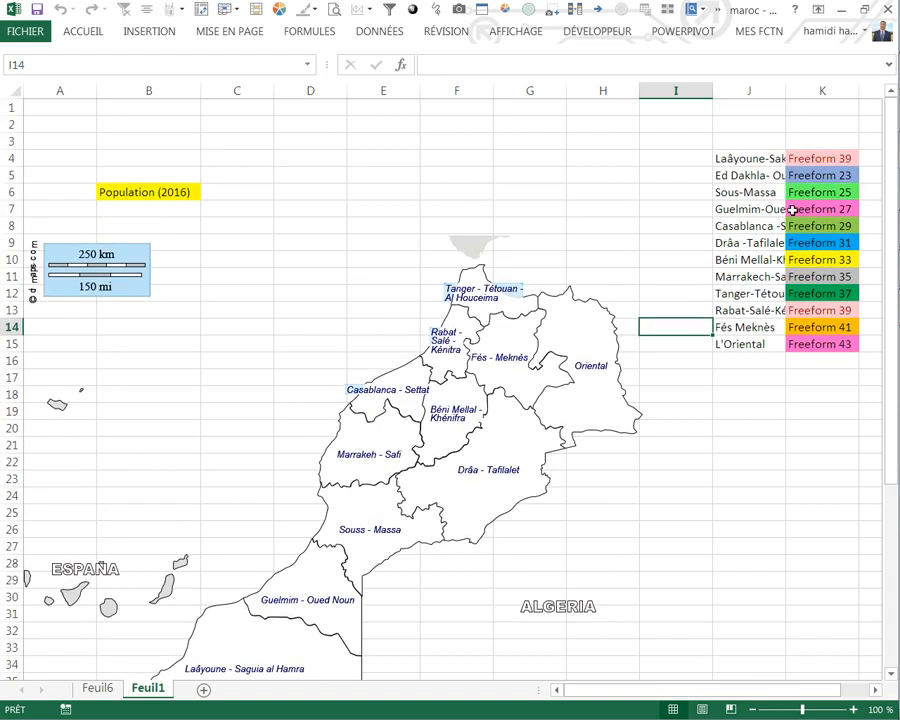
- Check which cells the named range maroc covers on Feuil1
{"action": "left_click", "coordinate": [826, 208]}
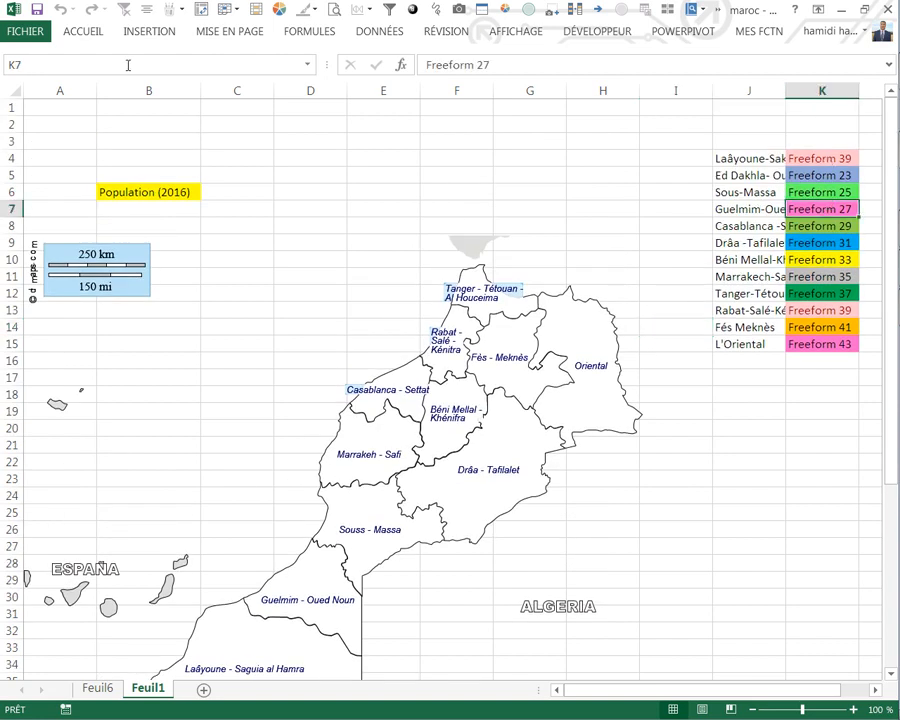
{"action": "left_click", "coordinate": [307, 65]}
{"action": "left_click", "coordinate": [44, 85]}
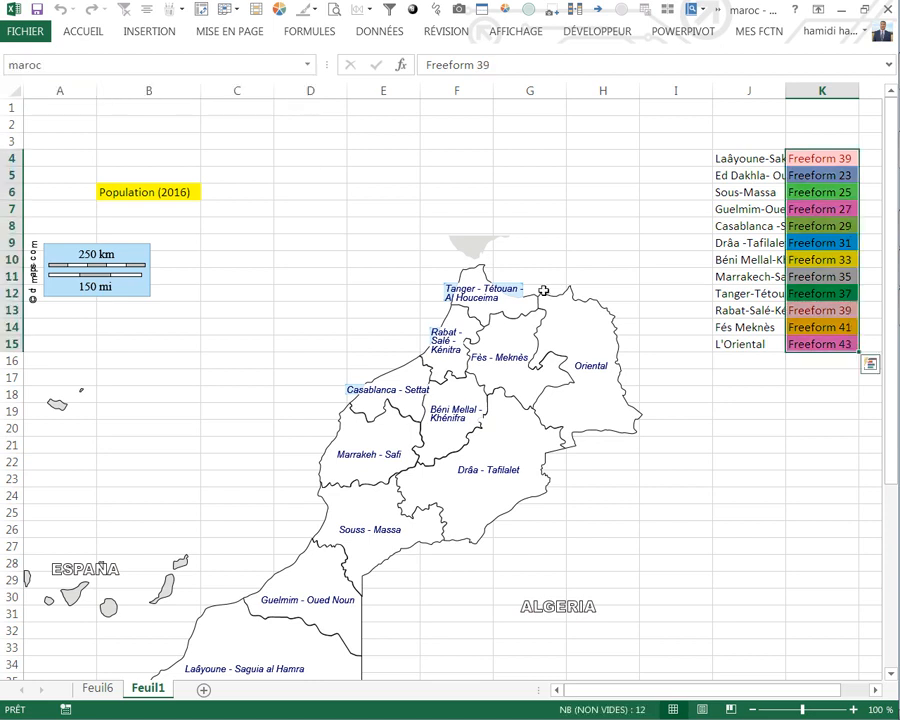
{"action": "left_click", "coordinate": [683, 414]}
- Review the SelectionChange code of Feuil1, then return to the map and select a blank cell
{"action": "left_click", "coordinate": [594, 32]}
{"action": "left_click", "coordinate": [16, 58]}
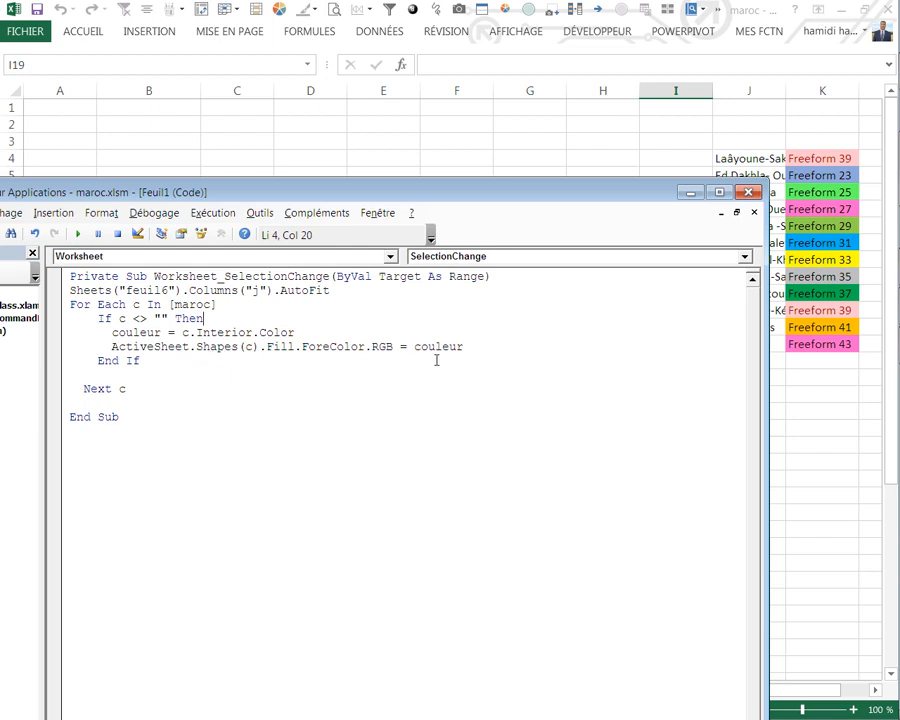
{"action": "left_click", "coordinate": [752, 193]}
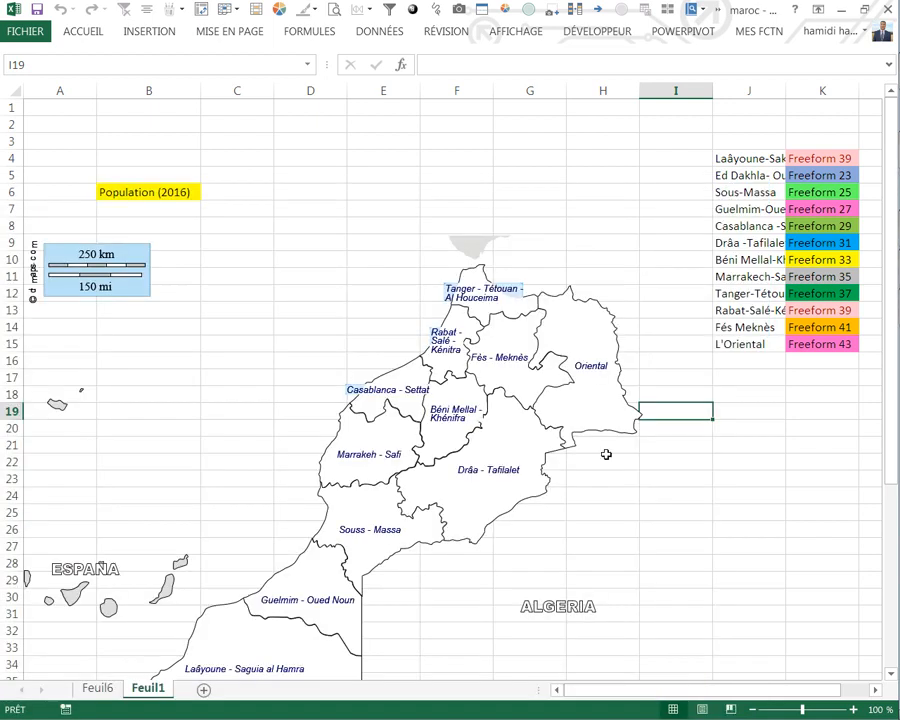
{"action": "left_click", "coordinate": [585, 462]}
- Check the shape name of the Tanger - Tétouan - Al Houceima region, set cell K4 to Freeform 38 and trigger the colouring macro
{"action": "left_click", "coordinate": [491, 281]}
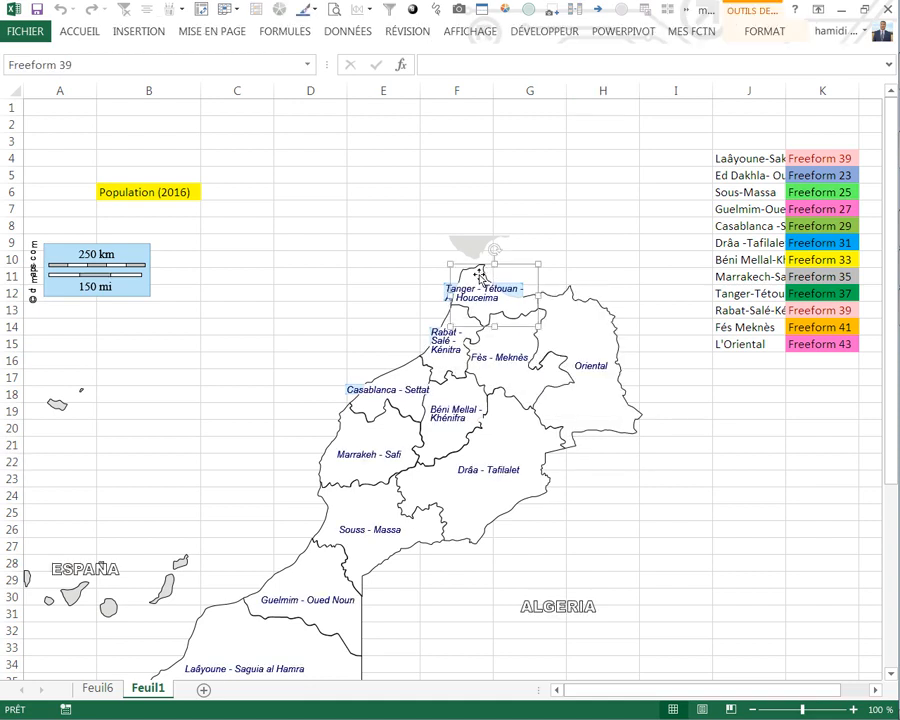
{"action": "left_click", "coordinate": [718, 379]}
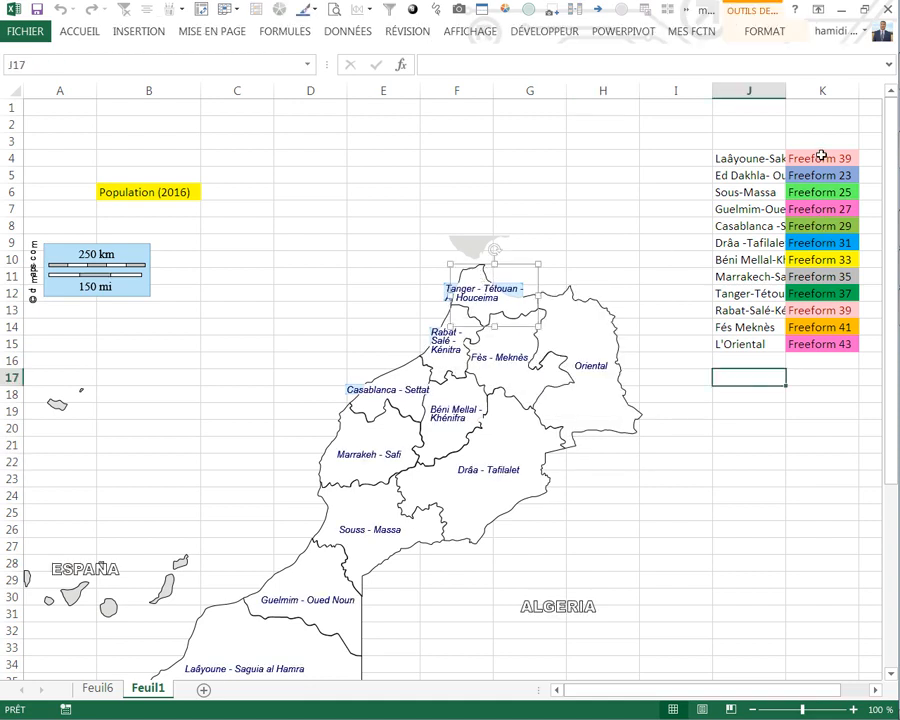
{"action": "left_click", "coordinate": [849, 157]}
{"action": "double_click", "coordinate": [849, 157]}
{"action": "key", "text": "BackSpace"}
{"action": "type", "text": "8"}
{"action": "key", "text": "Return"}
{"action": "left_click", "coordinate": [675, 208]}
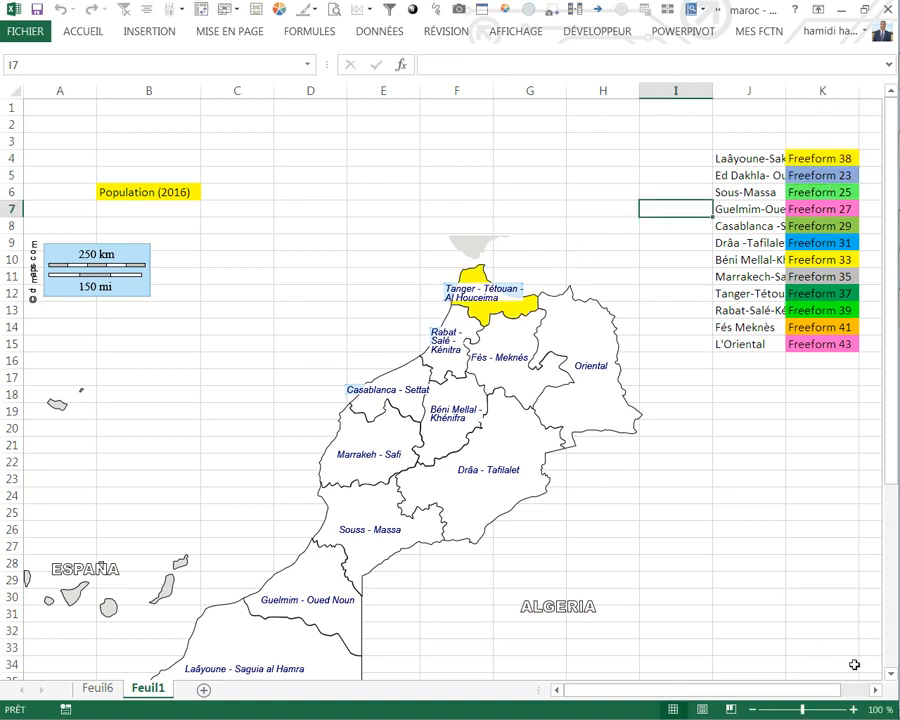
- Check the shape name of the Souss - Massa region on the map
{"action": "left_click", "coordinate": [873, 690]}
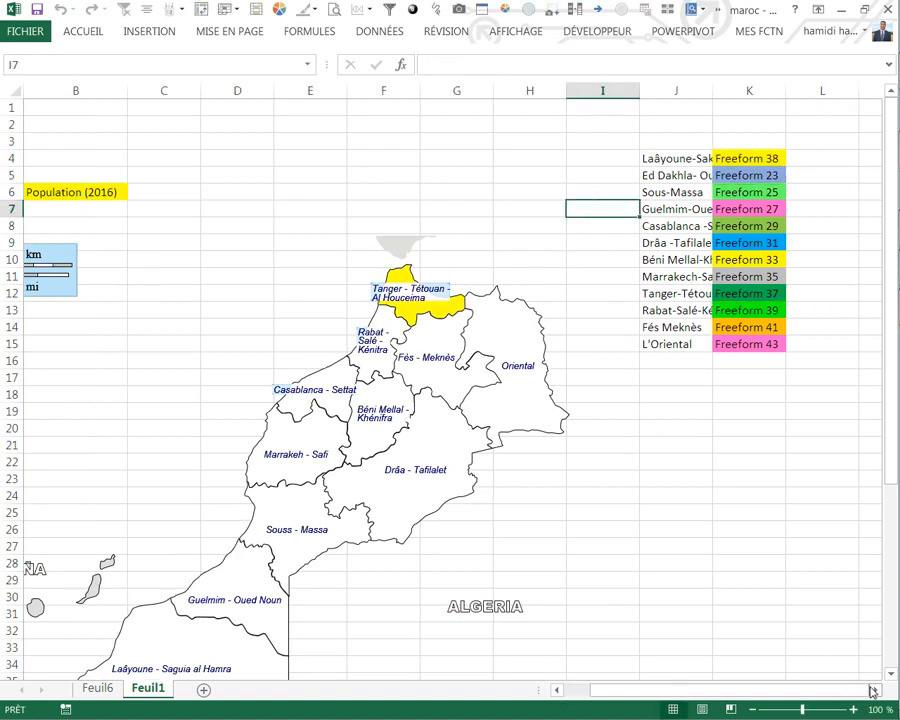
{"action": "left_click", "coordinate": [301, 517]}
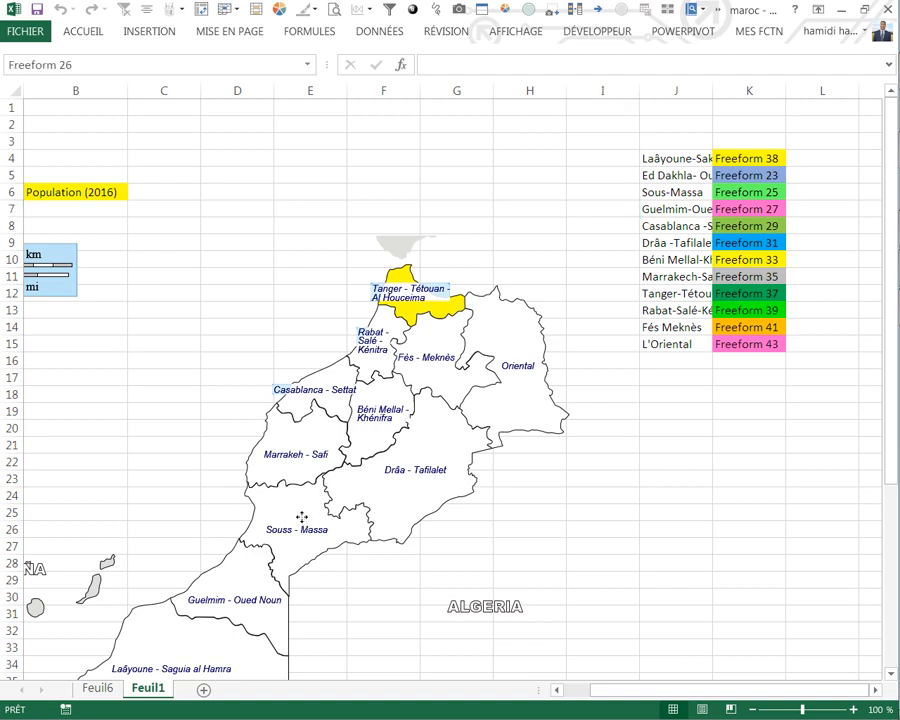
{"action": "left_click", "coordinate": [164, 242]}
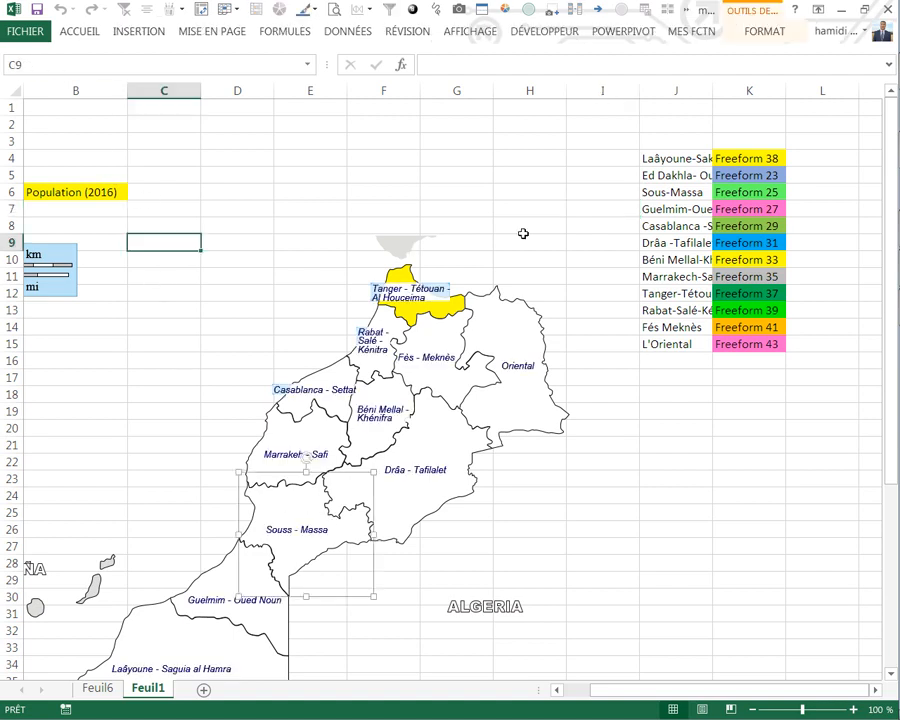
{"action": "left_click", "coordinate": [744, 161]}
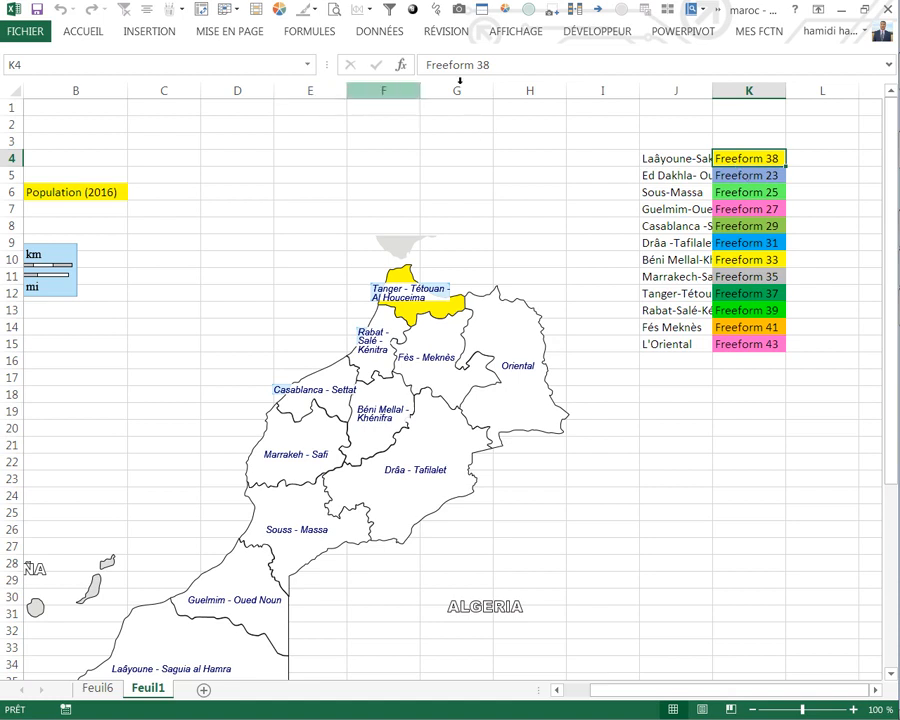
{"action": "left_click", "coordinate": [497, 73]}
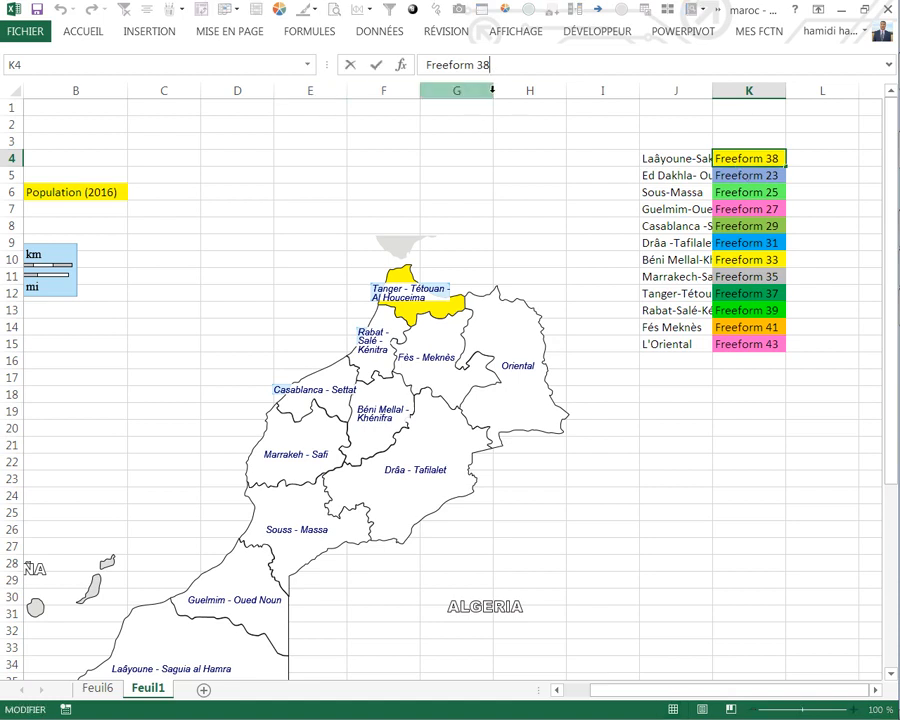
{"action": "key", "text": "Return"}
{"action": "type", "text": "1"}
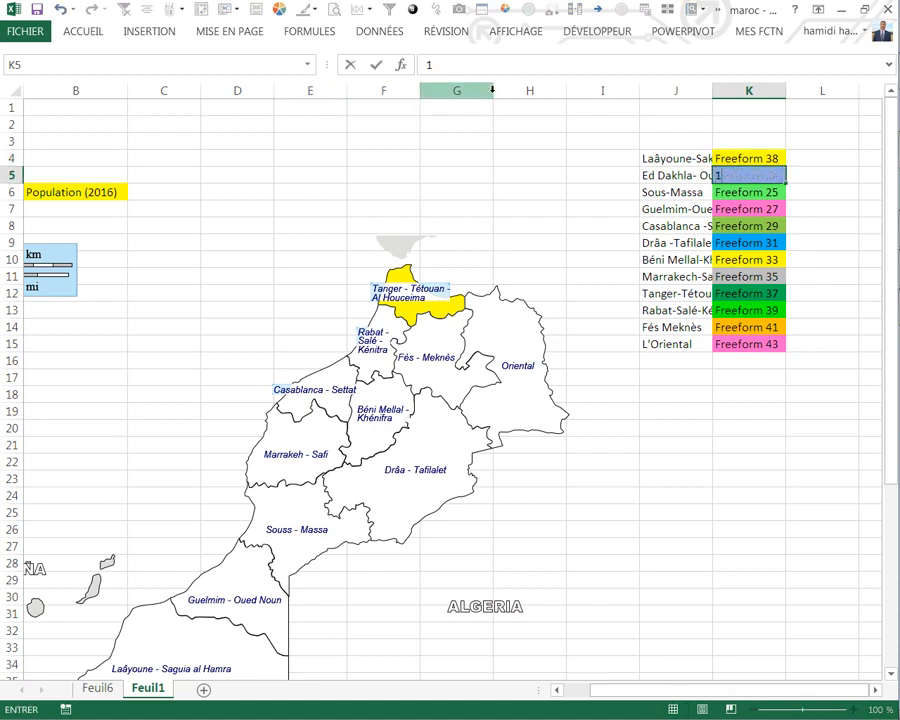
{"action": "left_click", "coordinate": [484, 173]}
- Delete the code lines inside Feuil1's Worksheet_SelectionChange procedure and return to the worksheet
{"action": "left_click", "coordinate": [592, 31]}
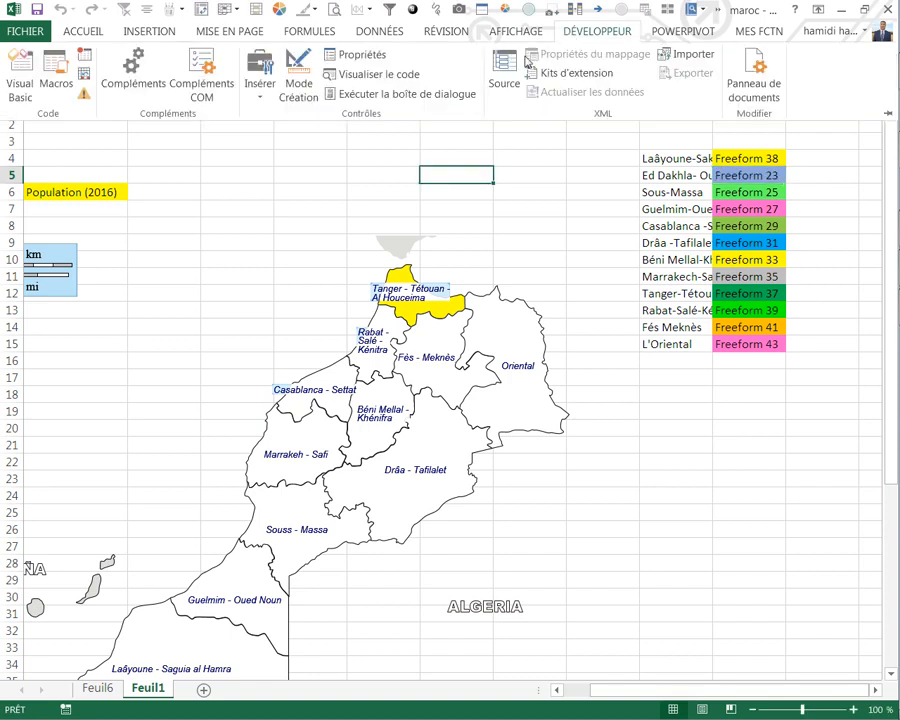
{"action": "left_click", "coordinate": [22, 74]}
{"action": "left_click_drag", "start_coordinate": [160, 393], "coordinate": [70, 290]}
{"action": "key", "text": "Delete"}
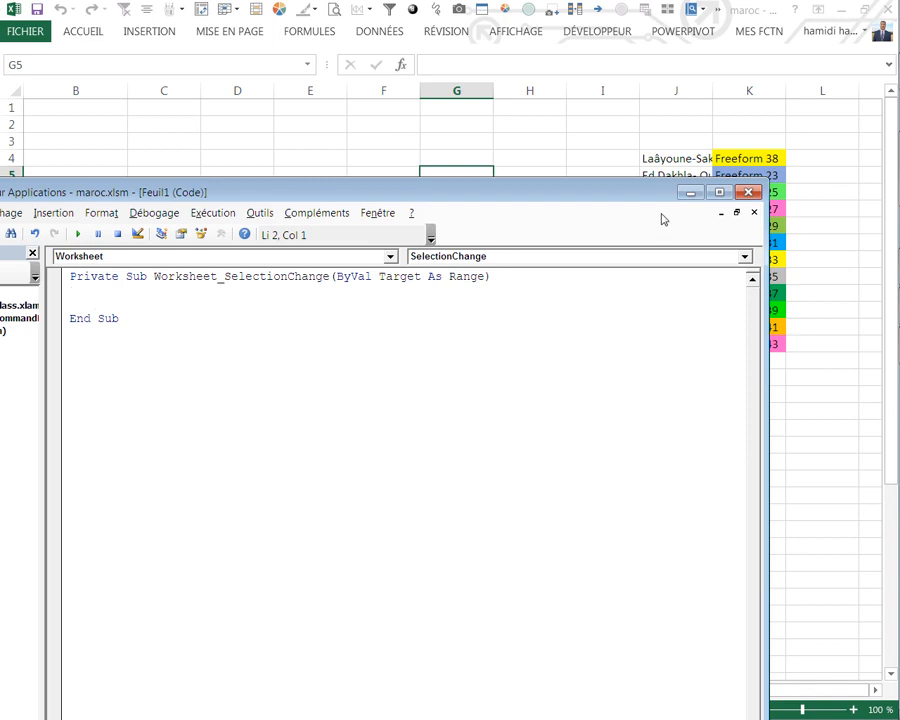
{"action": "left_click", "coordinate": [748, 192]}
{"action": "left_click", "coordinate": [526, 156]}
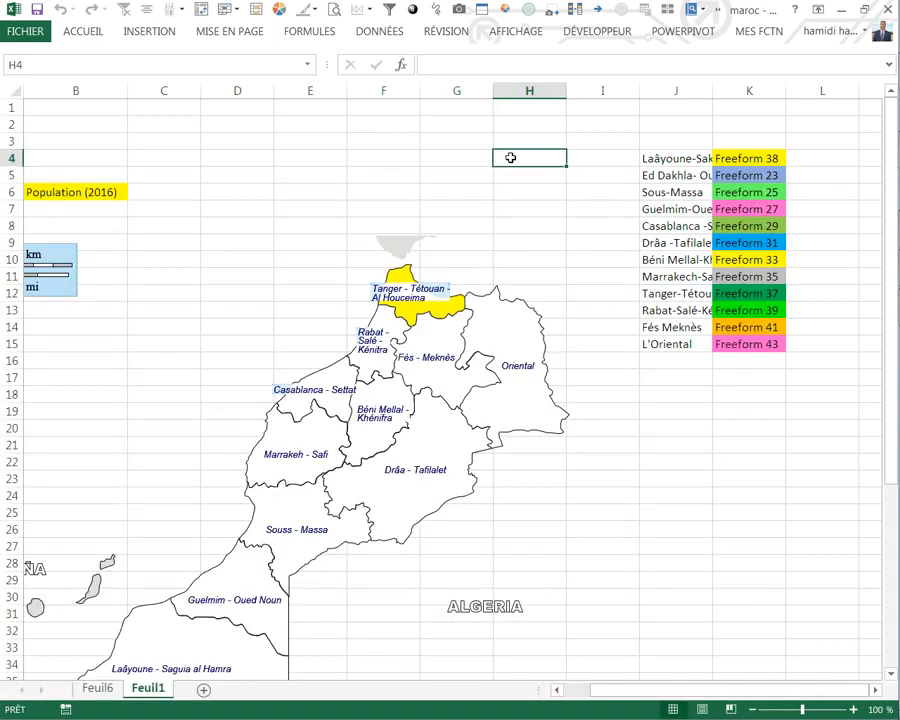
- Copy cell K4 to C3, change the copy to Freeform 21 and fill the series down to Freeform 45 in C27
{"action": "left_click", "coordinate": [748, 159]}
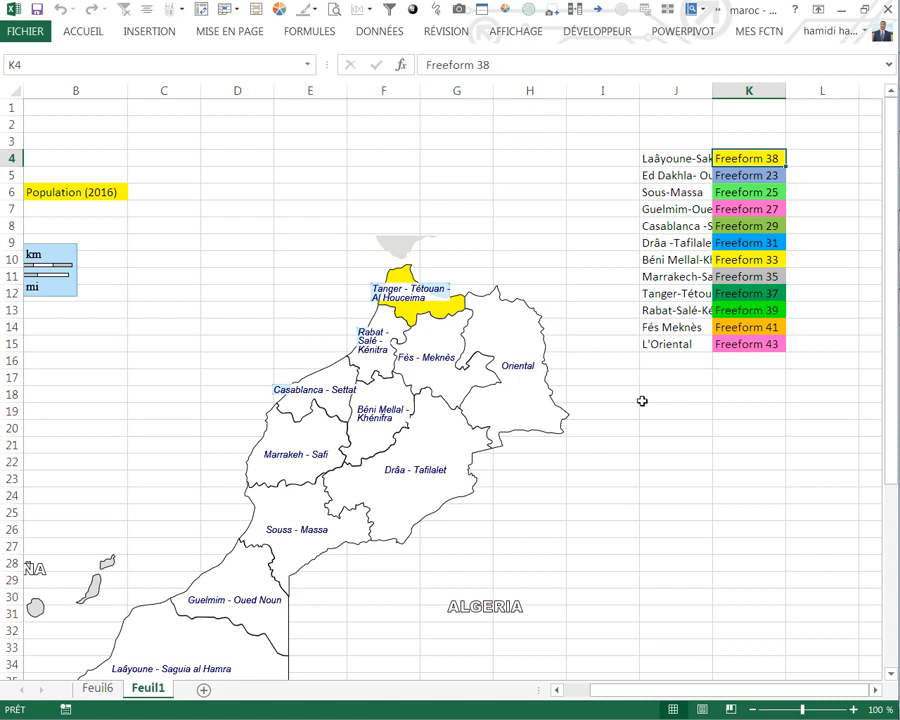
{"action": "key", "text": "ctrl+c"}
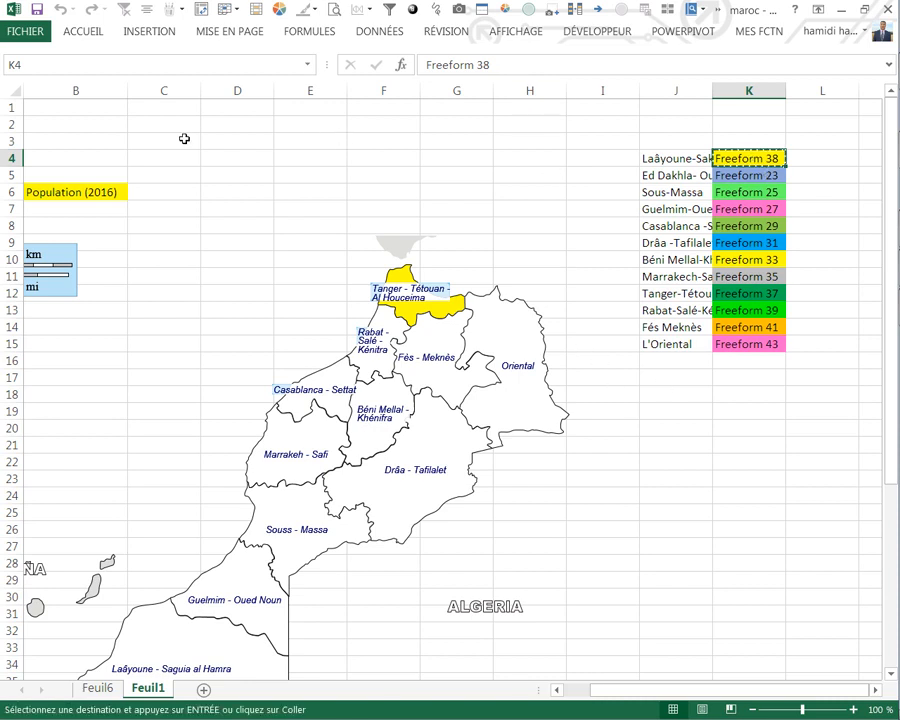
{"action": "left_click", "coordinate": [180, 141]}
{"action": "key", "text": "ctrl+v"}
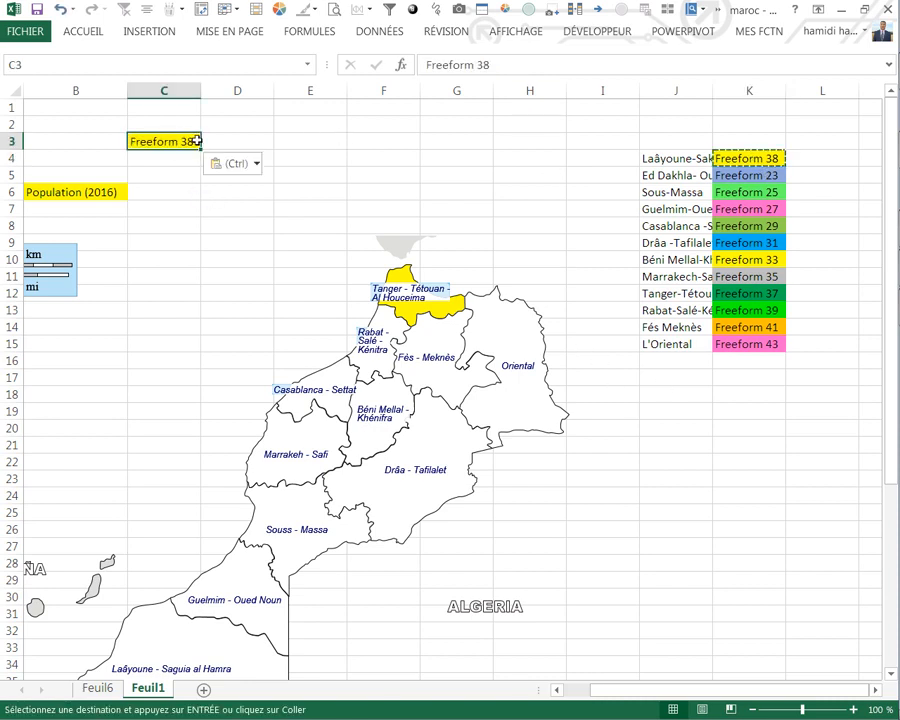
{"action": "key", "text": "F2"}
{"action": "key", "text": "BackSpace"}
{"action": "key", "text": "BackSpace"}
{"action": "type", "text": "21"}
{"action": "key", "text": "Return"}
{"action": "left_click", "coordinate": [193, 142]}
{"action": "left_click_drag", "start_coordinate": [199, 148], "coordinate": [205, 550]}
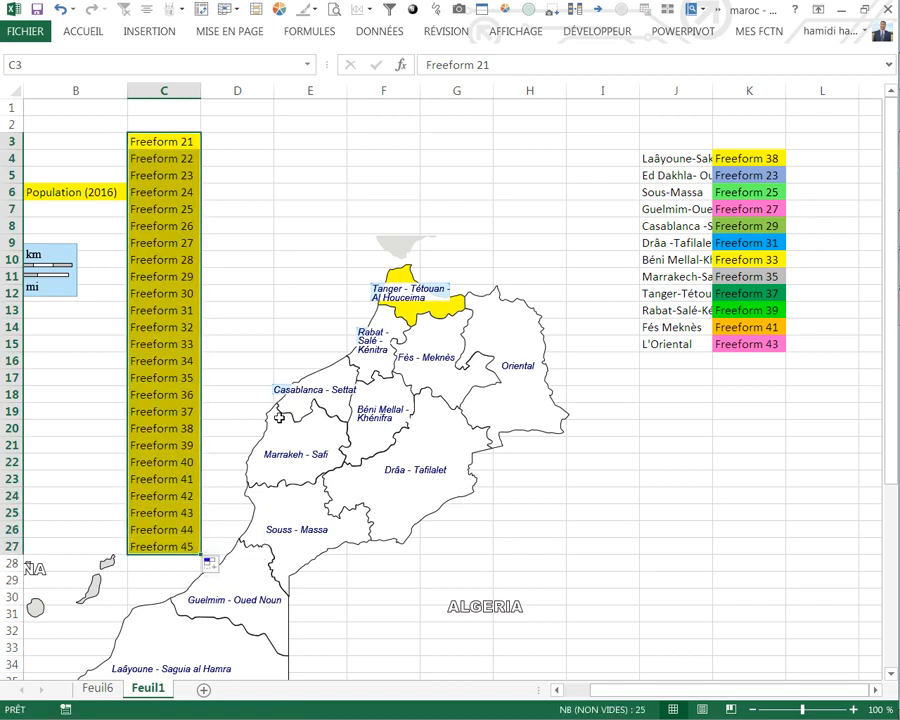
- Copy the Freeform 21 to Freeform 45 list and paste only its values starting at cell K4
{"action": "key", "text": "ctrl+c"}
{"action": "left_click", "coordinate": [741, 156]}
{"action": "right_click", "coordinate": [741, 156]}
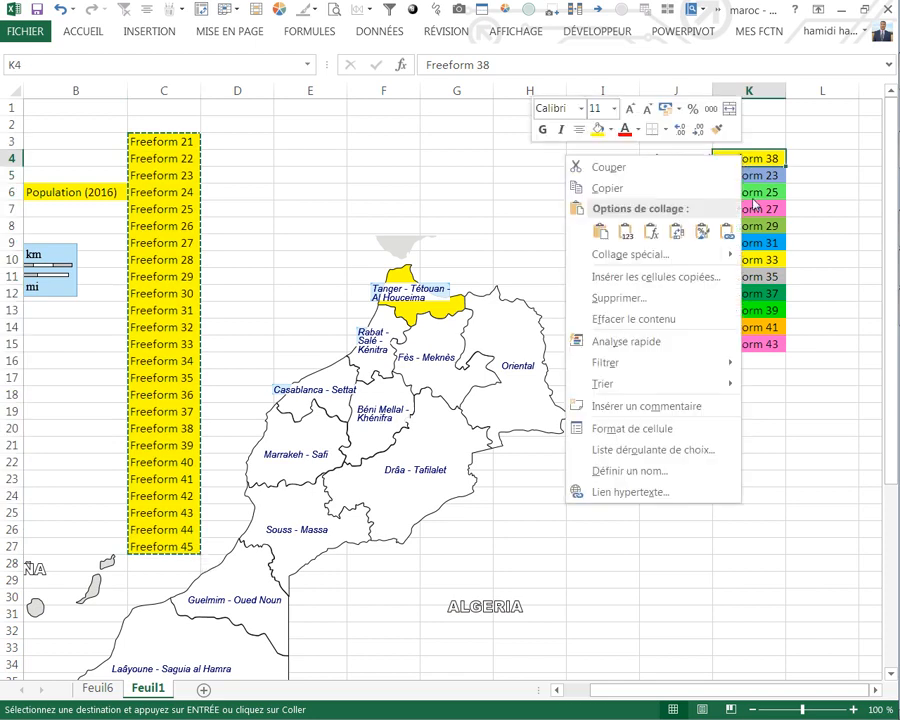
{"action": "left_click", "coordinate": [625, 237]}
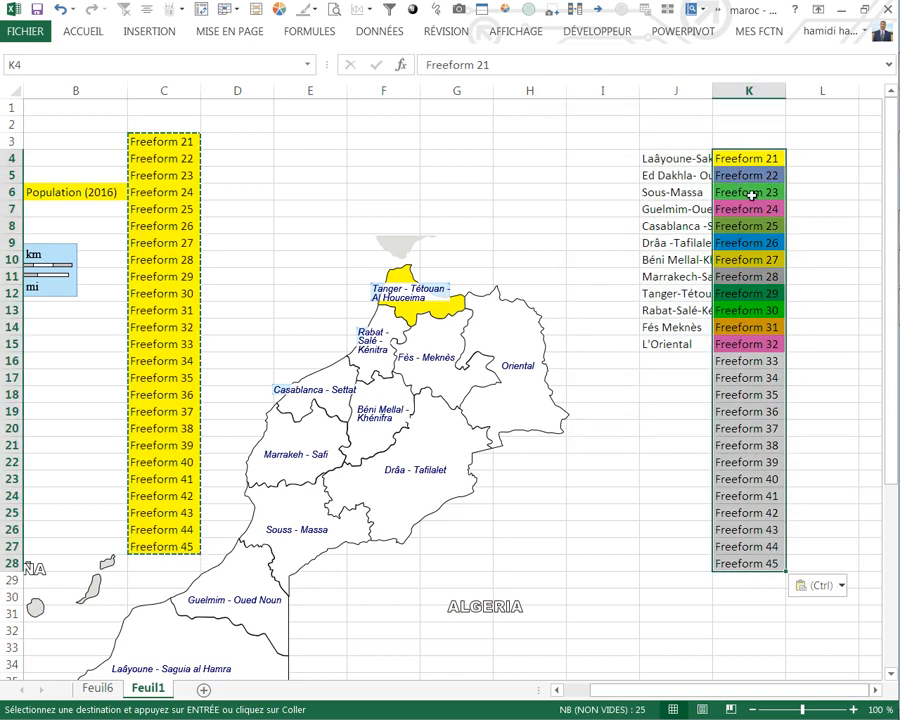
- Copy the colours of K4:K15 and paste only the formatting starting at cell K16
{"action": "left_click_drag", "start_coordinate": [742, 160], "coordinate": [727, 341]}
{"action": "key", "text": "ctrl+c"}
{"action": "left_click", "coordinate": [728, 361]}
{"action": "right_click", "coordinate": [728, 361]}
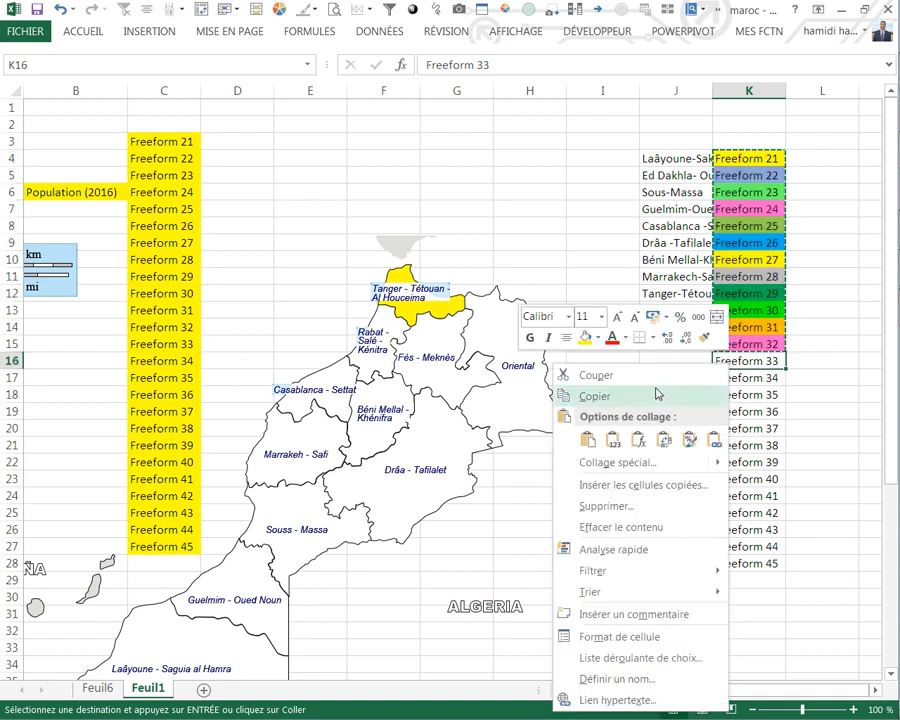
{"action": "left_click", "coordinate": [689, 443]}
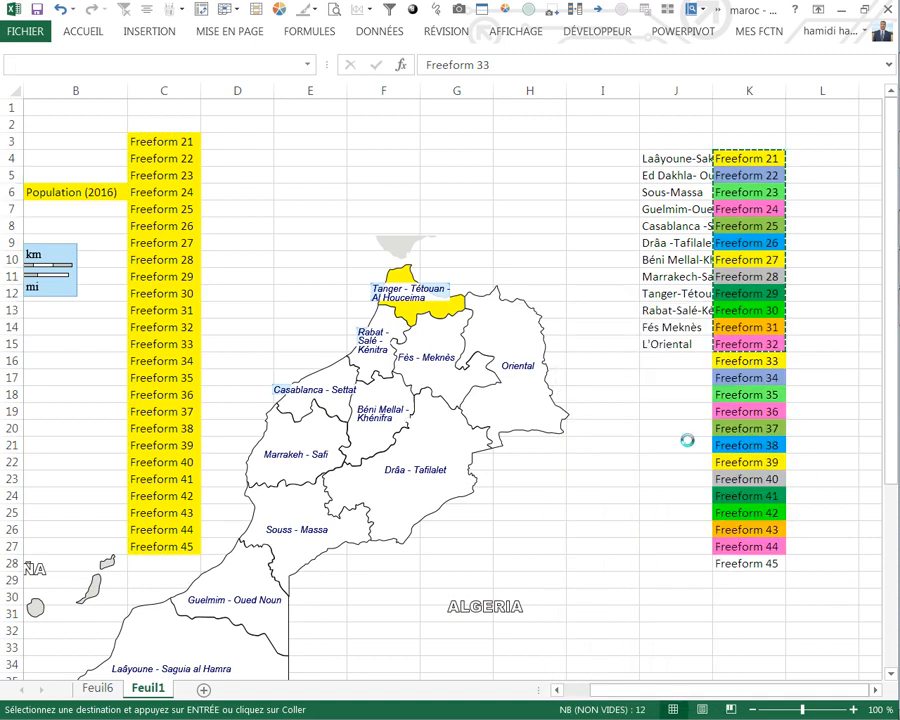
- Apply the green formatting of cell K13 to cell K28, which holds Freeform 45
{"action": "left_click", "coordinate": [745, 566]}
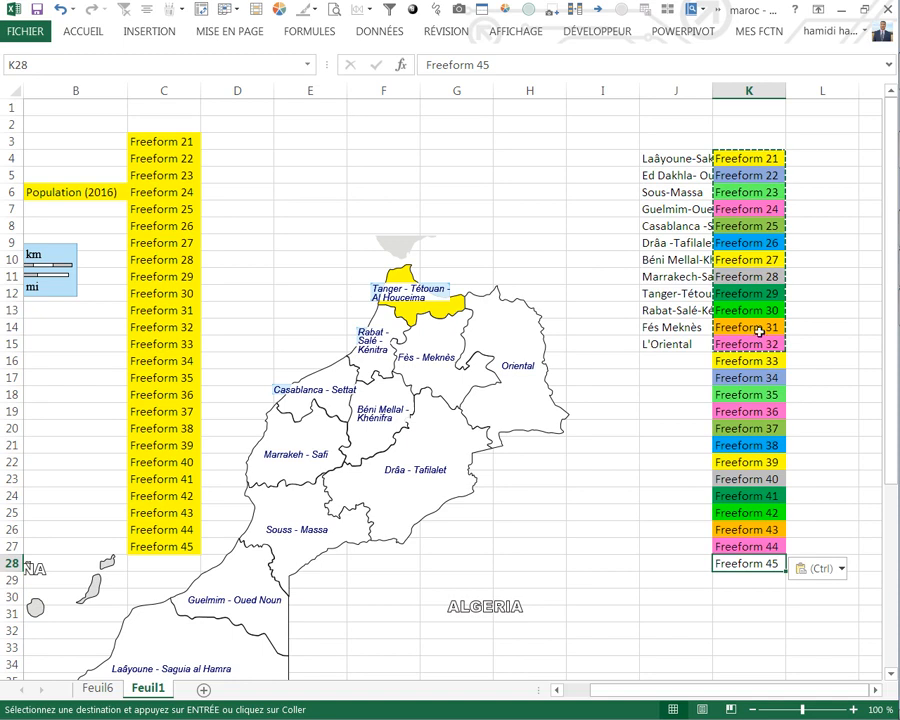
{"action": "left_click", "coordinate": [747, 308]}
{"action": "right_click", "coordinate": [747, 308]}
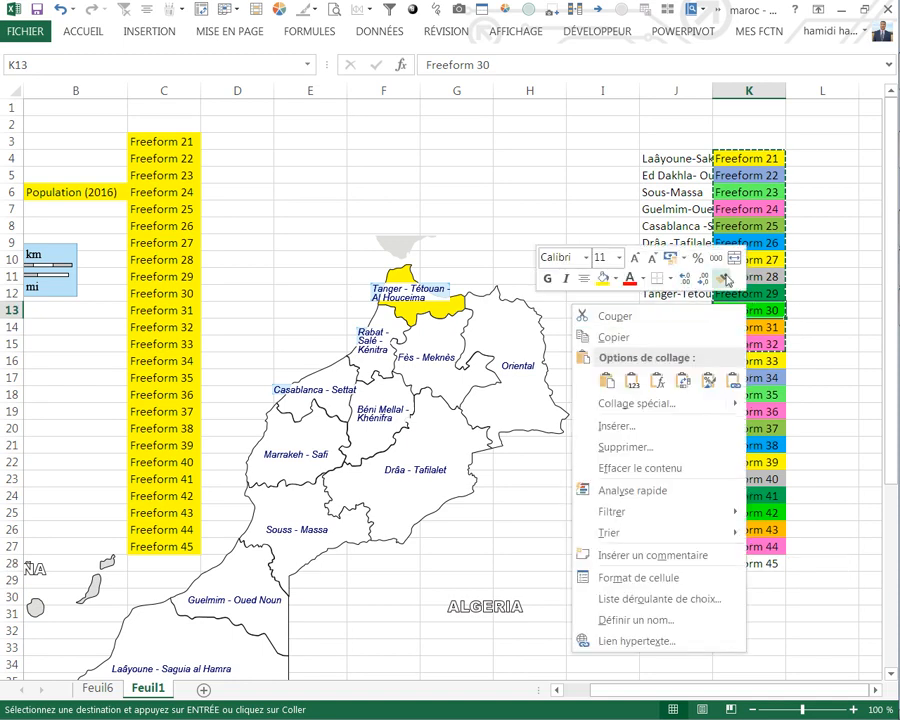
{"action": "left_click", "coordinate": [727, 281]}
{"action": "left_click", "coordinate": [740, 563]}
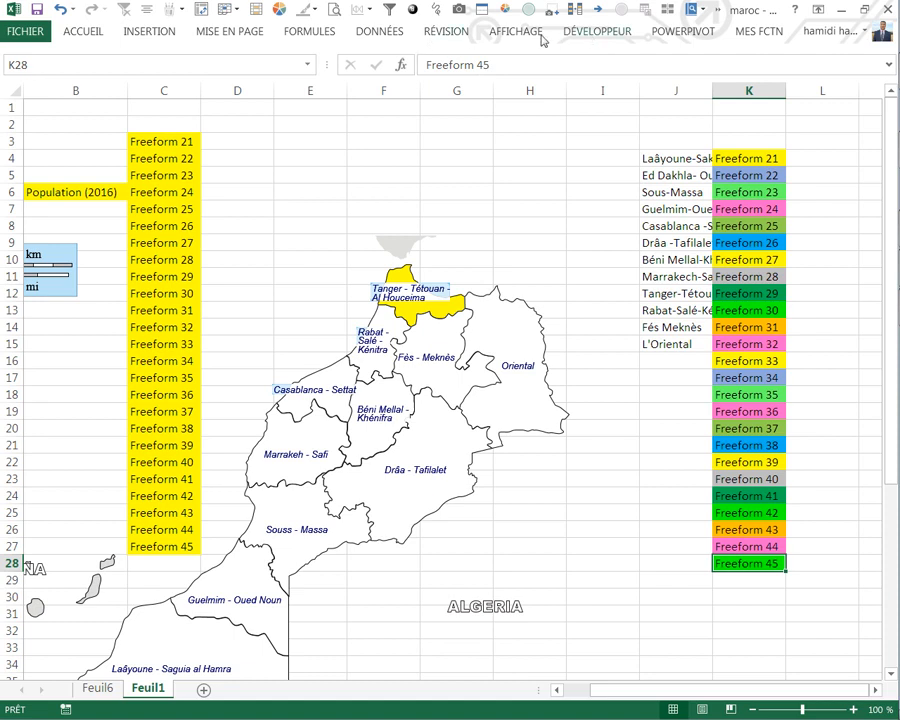
- Extend the named range maroc to =Feuil1!$K$4:$K$28 and save the changed reference
{"action": "left_click", "coordinate": [310, 31]}
{"action": "left_click", "coordinate": [318, 92]}
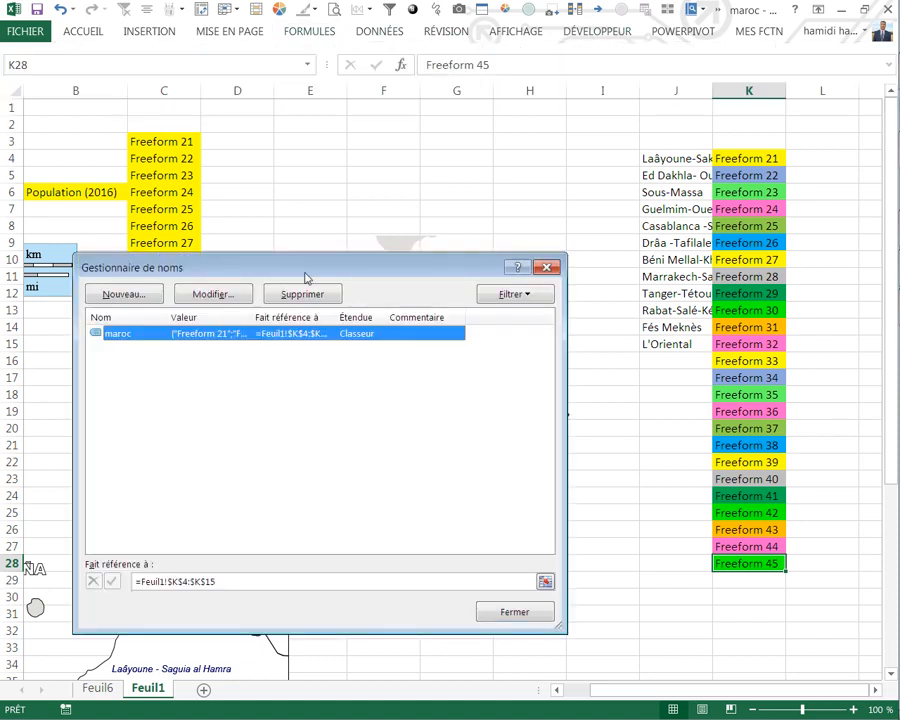
{"action": "left_click", "coordinate": [224, 582]}
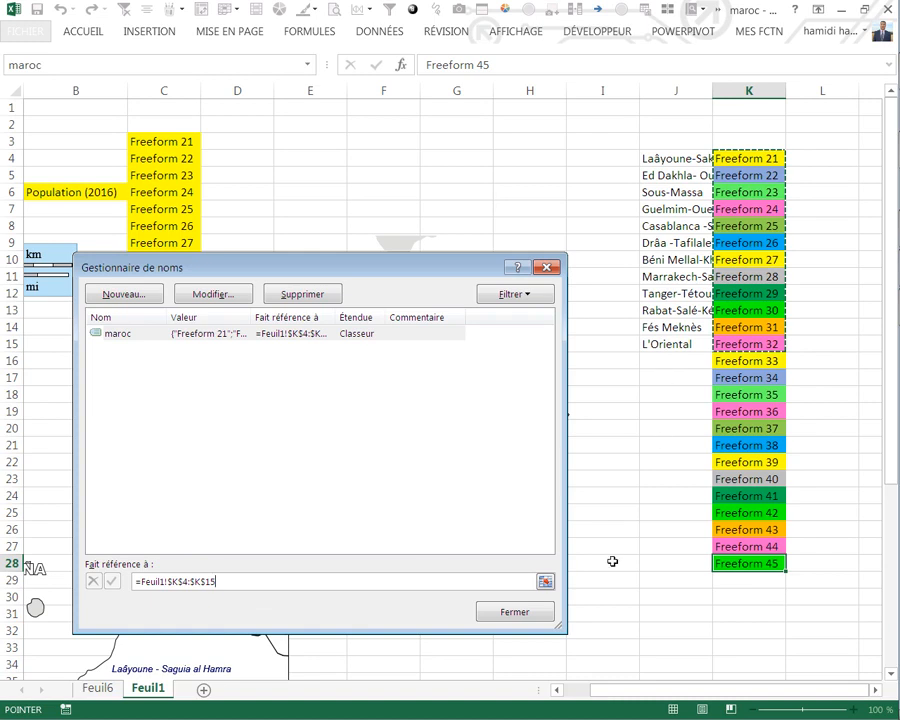
{"action": "key", "text": "BackSpace"}
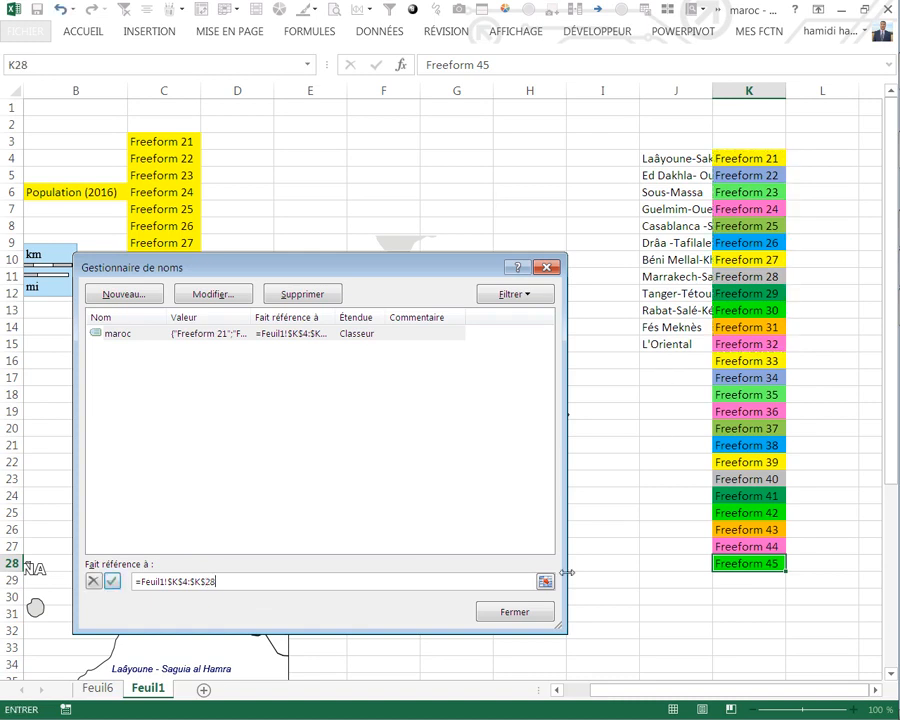
{"action": "left_click", "coordinate": [516, 612]}
{"action": "left_click", "coordinate": [424, 411]}
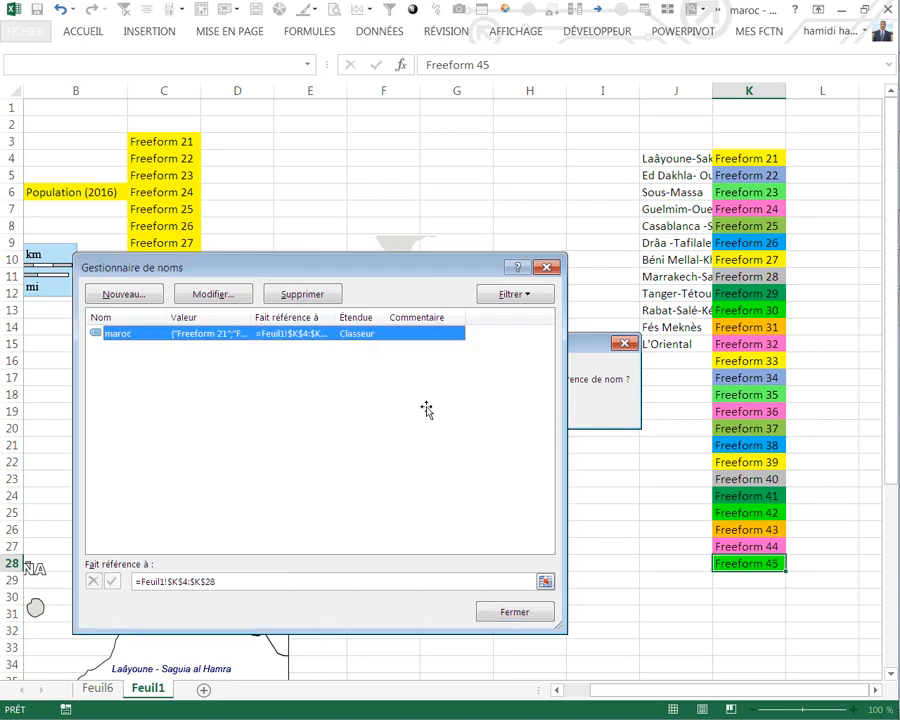
{"action": "left_click", "coordinate": [490, 210]}
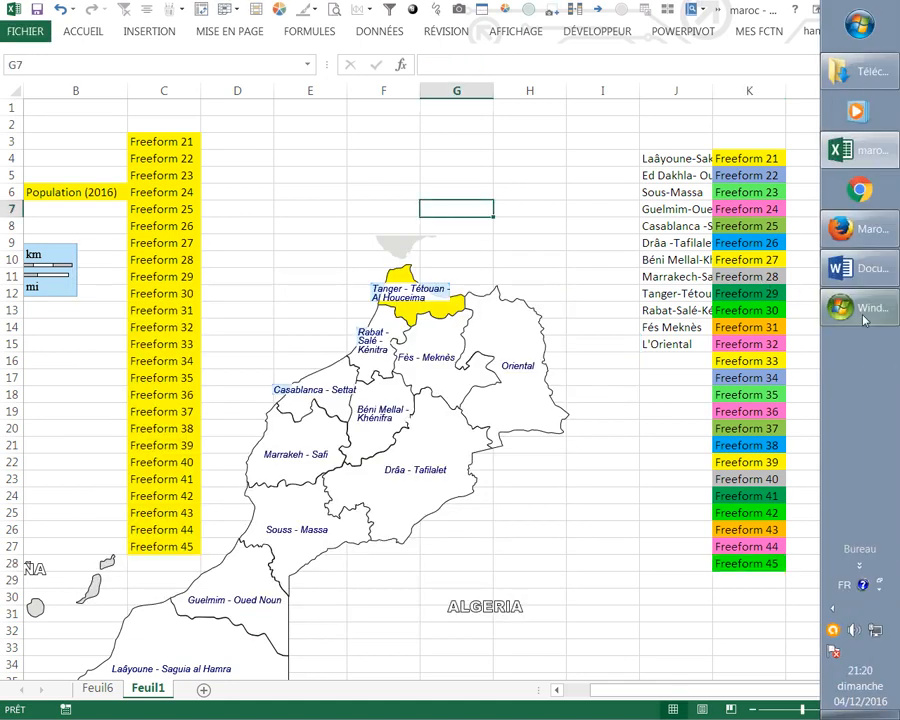
- Paste the copied [maroc] colouring loop into Feuil1's Worksheet_SelectionChange procedure, close the code editor and change the cell selection to run it
{"action": "left_click", "coordinate": [868, 270]}
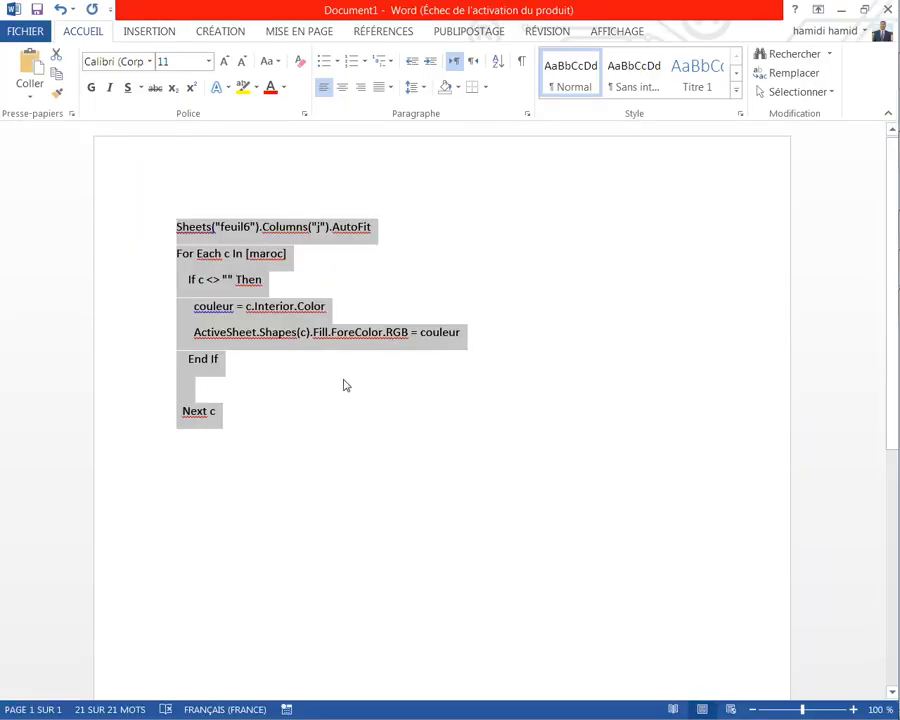
{"action": "left_click", "coordinate": [866, 155]}
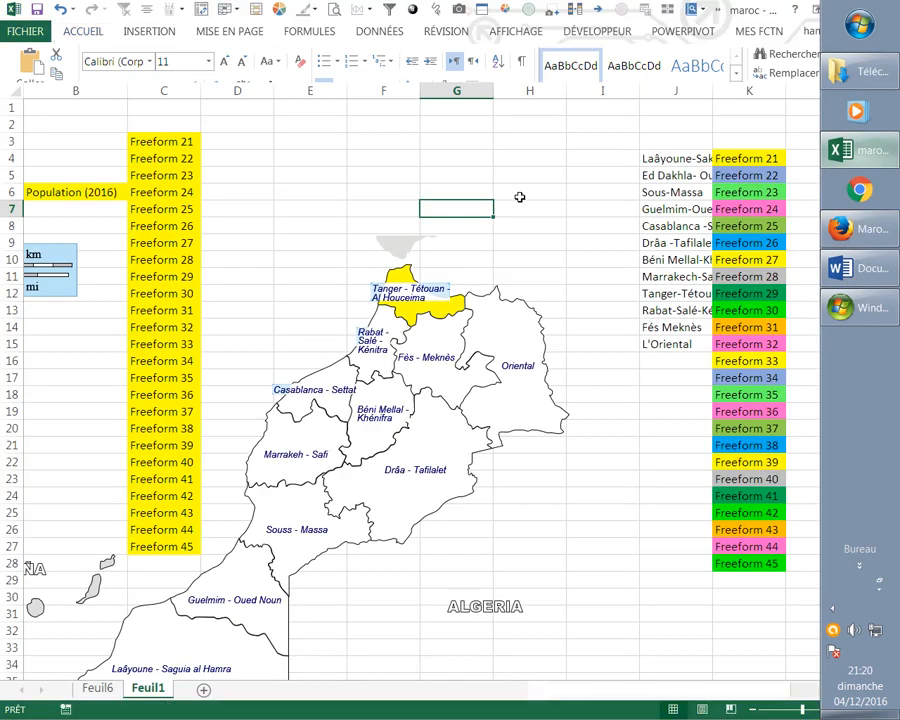
{"action": "left_click", "coordinate": [597, 31]}
{"action": "left_click", "coordinate": [13, 50]}
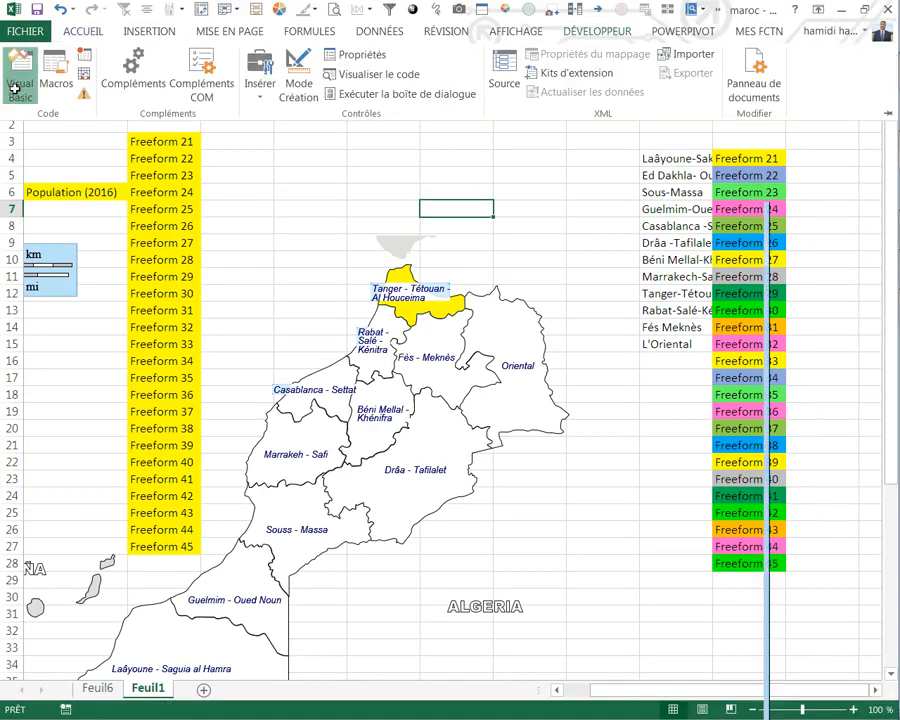
{"action": "key", "text": "ctrl+v"}
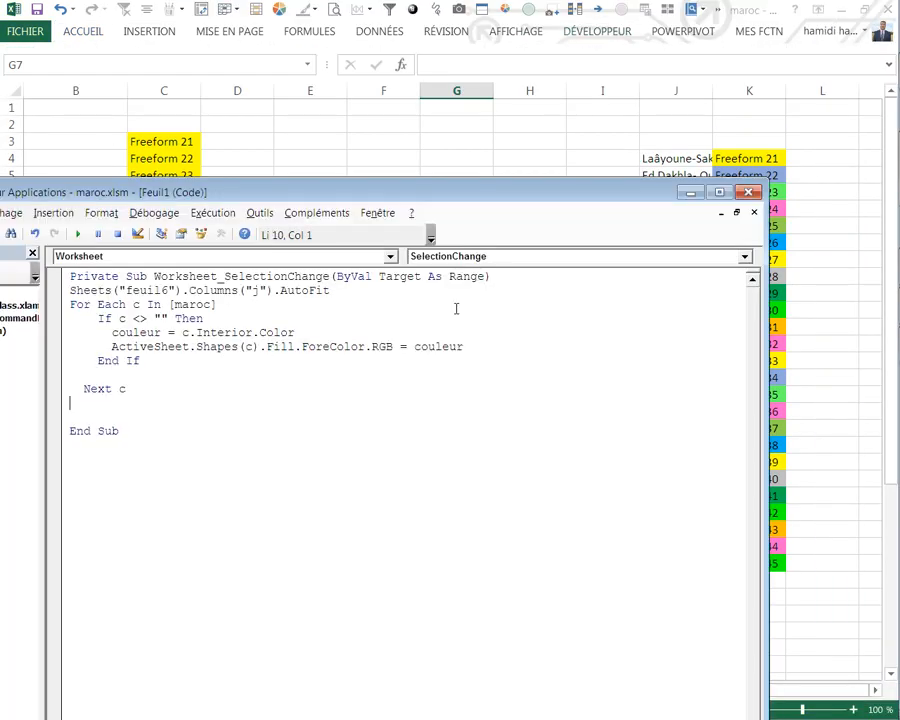
{"action": "left_click", "coordinate": [749, 193]}
{"action": "left_click", "coordinate": [511, 189]}
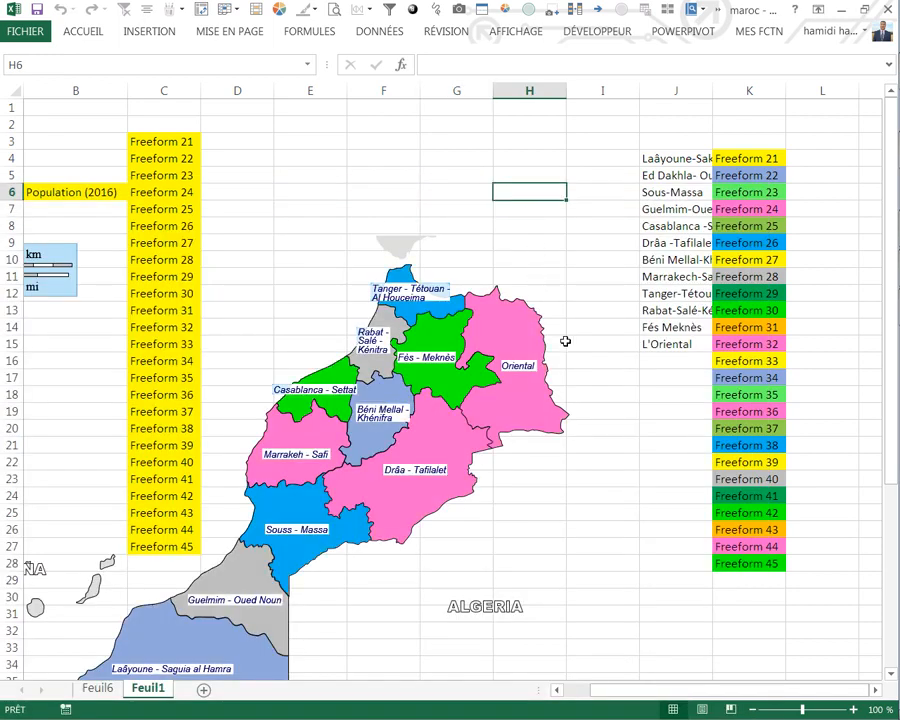
- Clear the duplicate Freeform 21 to Freeform 45 list from cells C2:C27
{"action": "scroll", "coordinate": [559, 370], "scroll_direction": "down", "scroll_amount": 4}
{"action": "scroll", "coordinate": [672, 307], "scroll_direction": "up", "scroll_amount": 4}
{"action": "left_click_drag", "start_coordinate": [178, 118], "coordinate": [209, 549]}
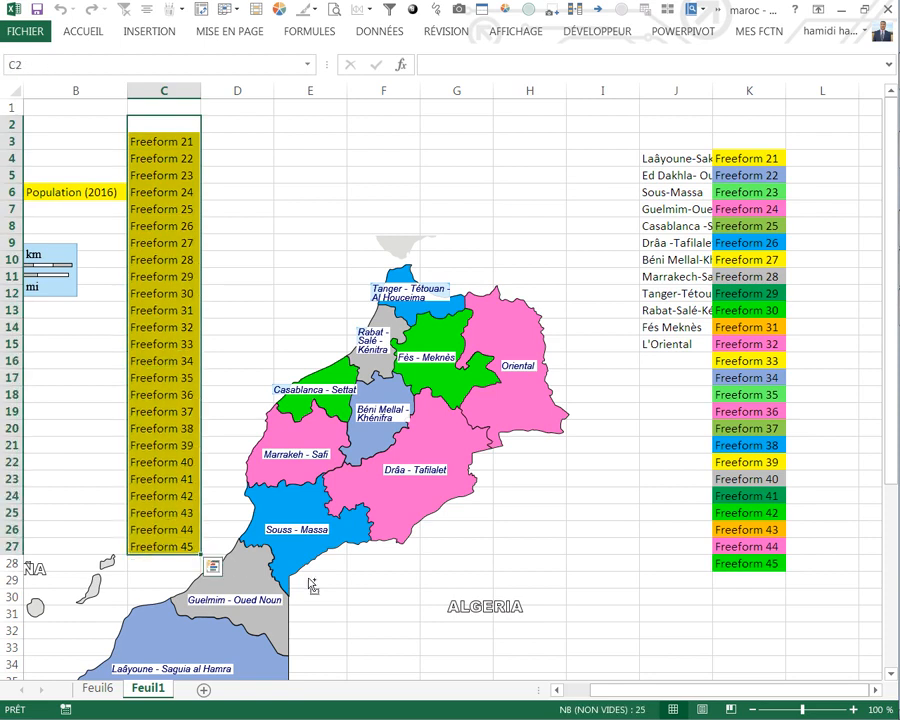
{"action": "key", "text": "Delete"}
{"action": "left_click", "coordinate": [613, 543]}
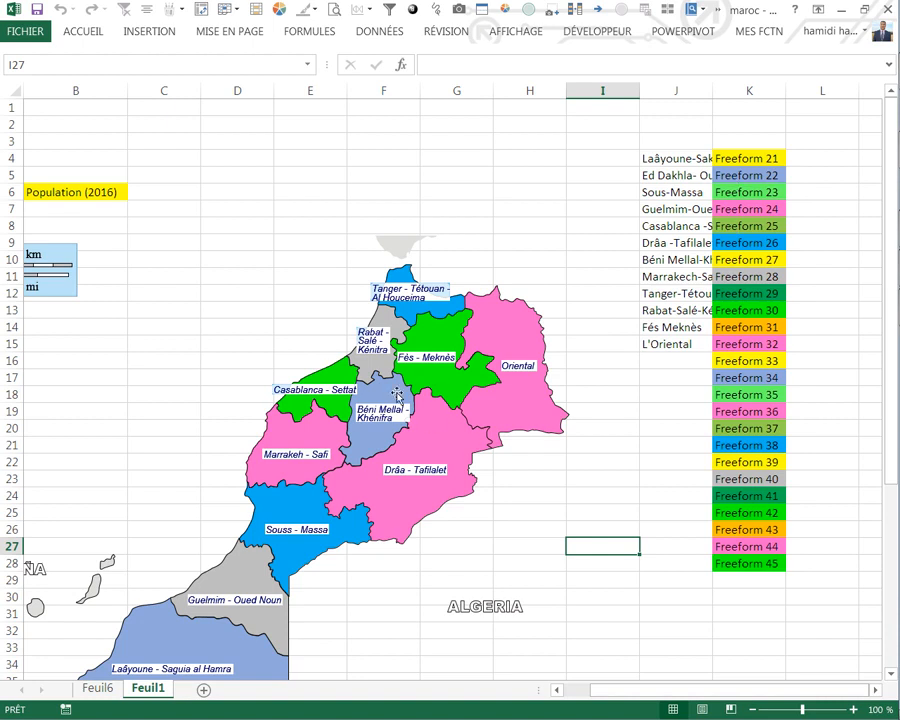
- Fill cell K9, which holds Freeform 26, with standard purple and select another cell to refresh the map colours
{"action": "scroll", "coordinate": [657, 306], "scroll_direction": "down", "scroll_amount": 3}
{"action": "scroll", "coordinate": [259, 476], "scroll_direction": "down", "scroll_amount": 2}
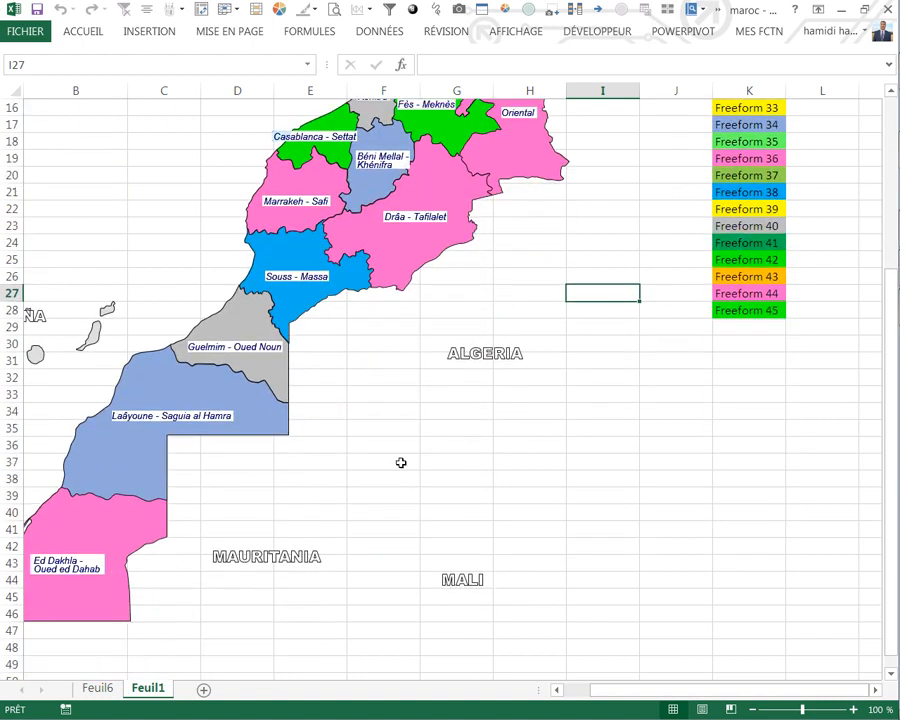
{"action": "scroll", "coordinate": [506, 446], "scroll_direction": "up", "scroll_amount": 5}
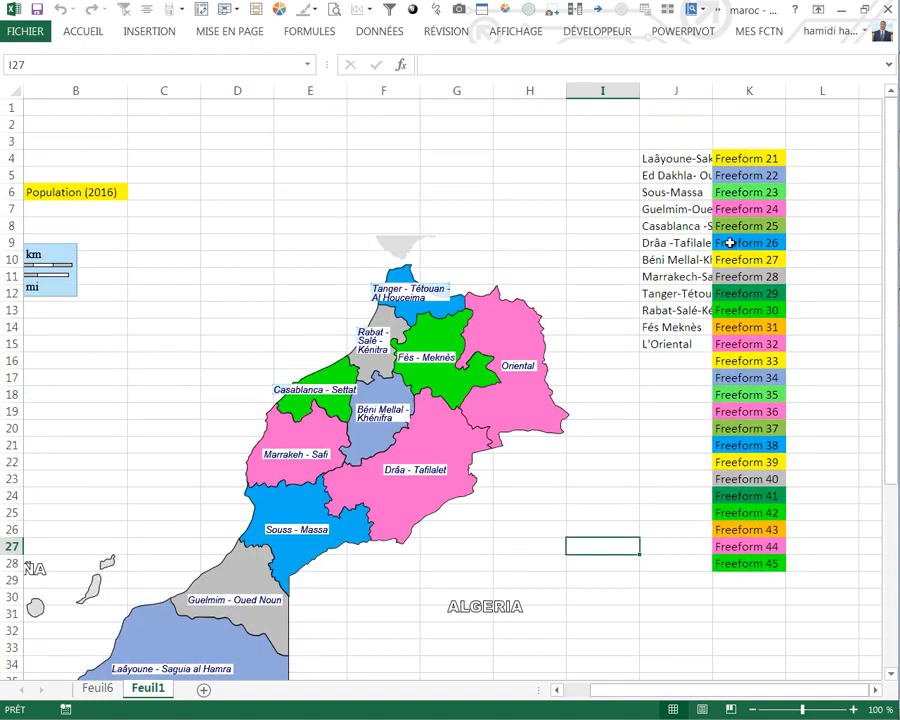
{"action": "left_click", "coordinate": [728, 243]}
{"action": "right_click", "coordinate": [728, 243]}
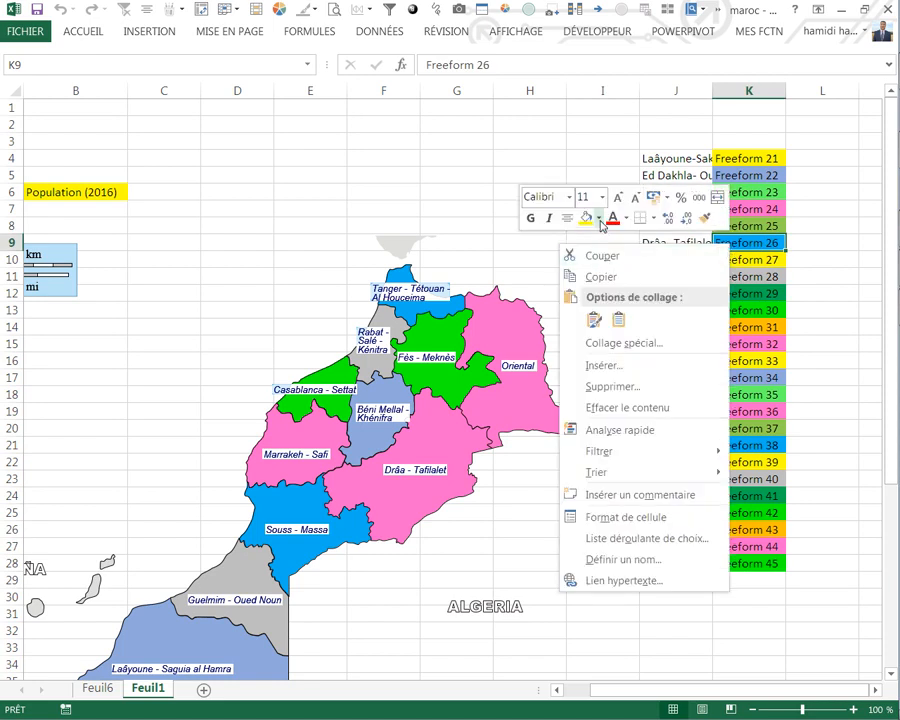
{"action": "left_click", "coordinate": [600, 219]}
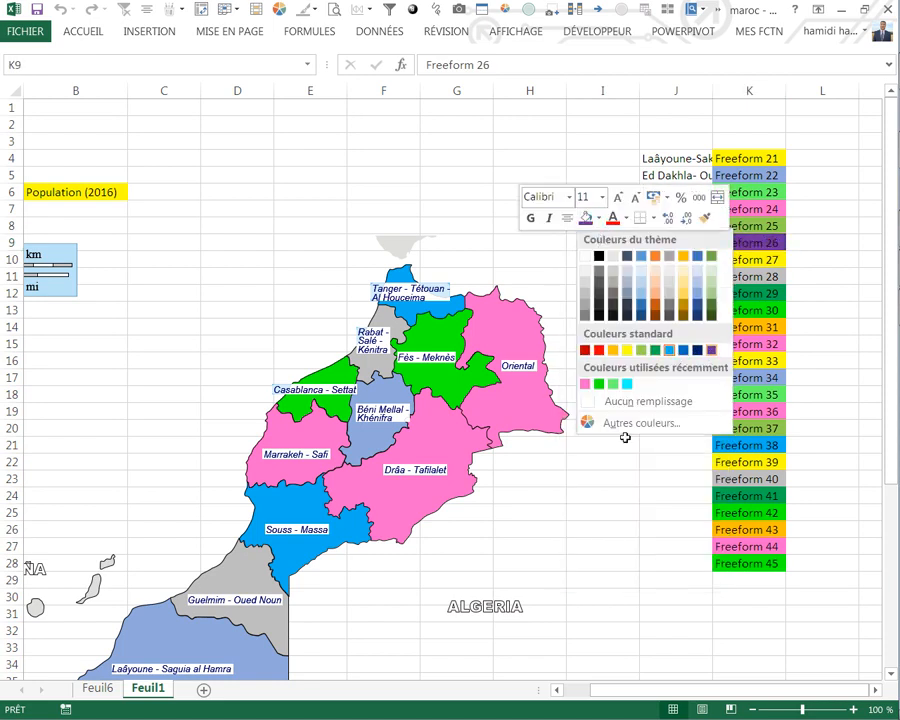
{"action": "left_click", "coordinate": [708, 350]}
{"action": "left_click", "coordinate": [602, 461]}
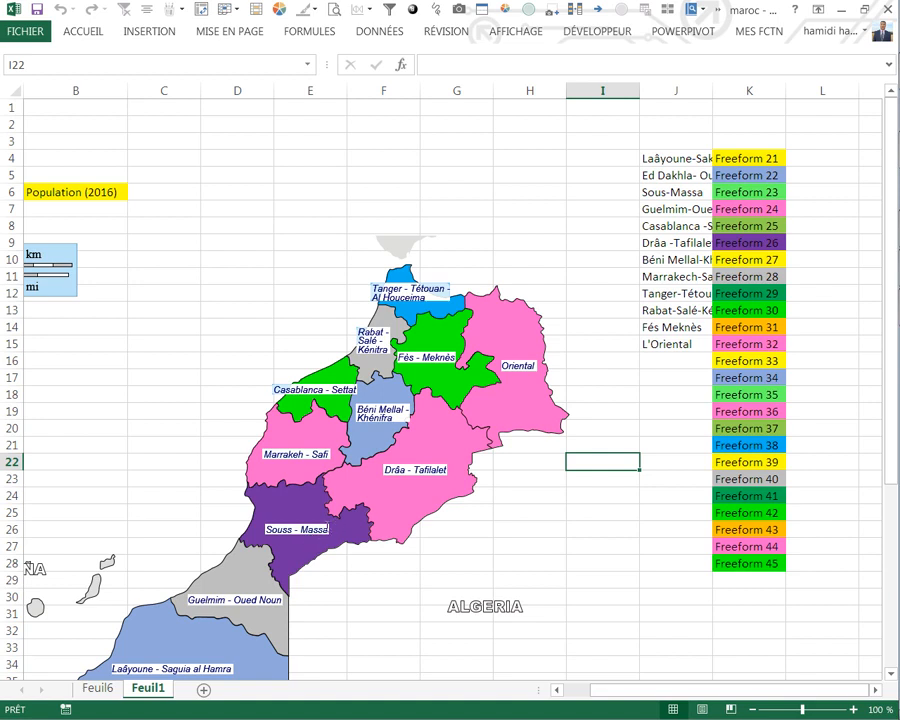
{"action": "left_click", "coordinate": [335, 192]}
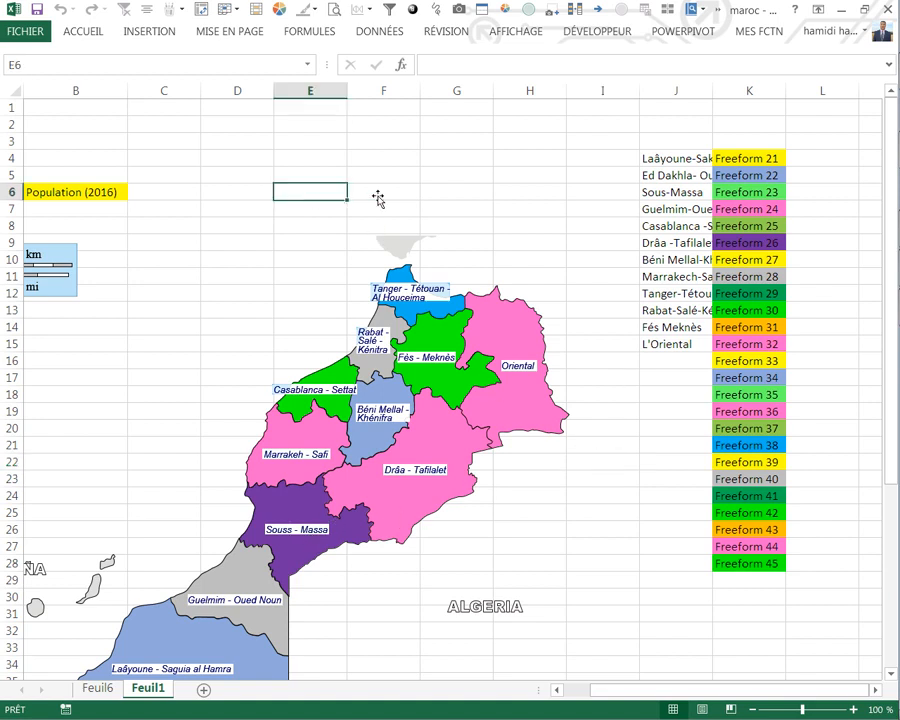
- Clear the region names beside the Freeform list in cells J3:J16
{"action": "left_click", "coordinate": [660, 157]}
{"action": "left_click_drag", "start_coordinate": [660, 141], "coordinate": [660, 372]}
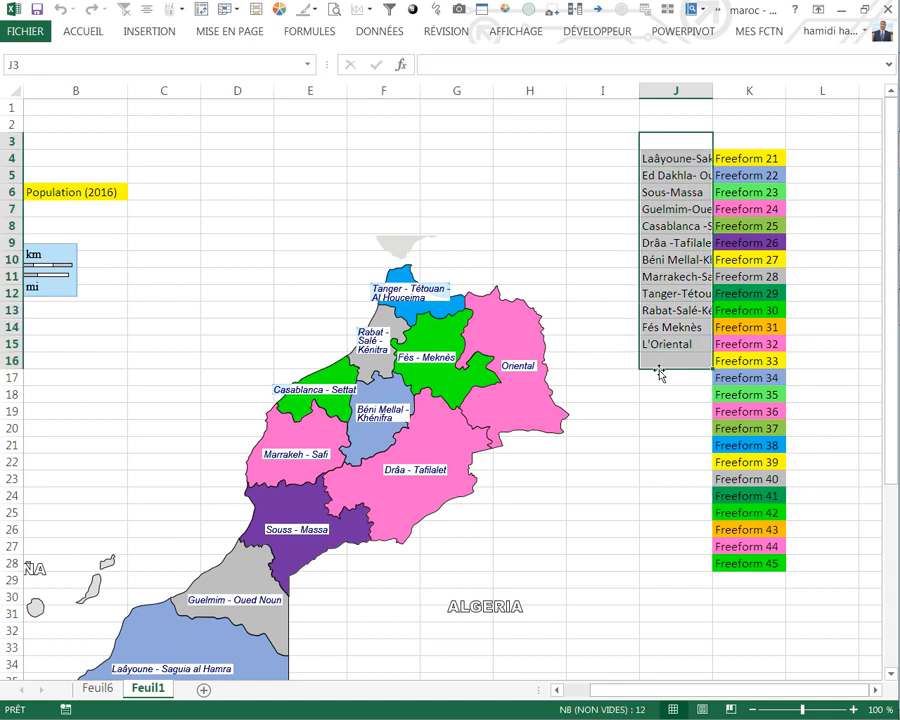
{"action": "key", "text": "Delete"}
{"action": "left_click", "coordinate": [640, 409]}
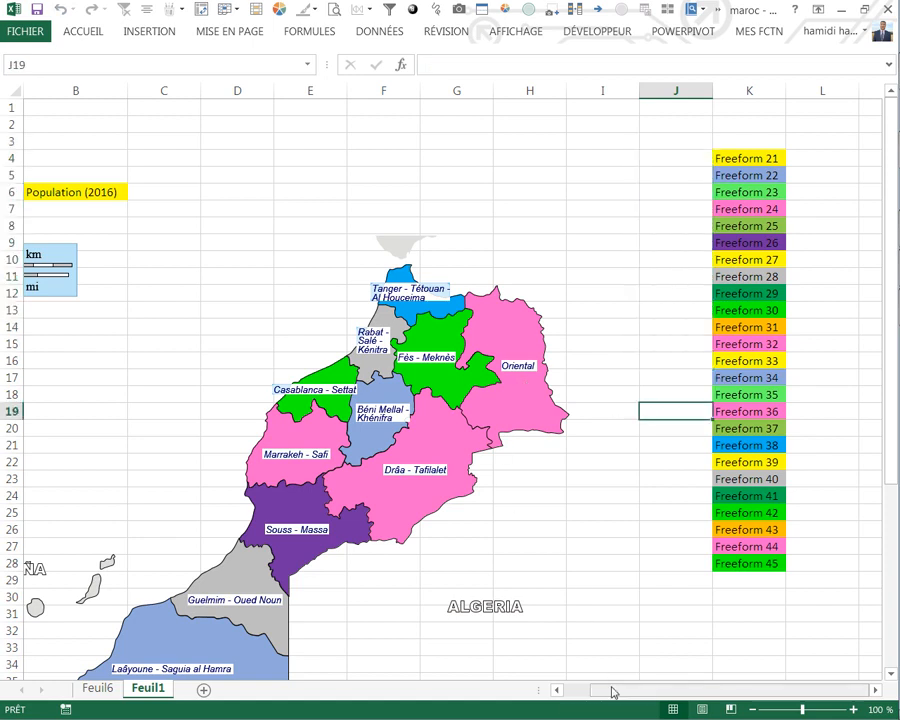
- Select all objects on the sheet, apply the first external shadow preset to them and deselect them
{"action": "left_click_drag", "start_coordinate": [613, 690], "coordinate": [584, 690]}
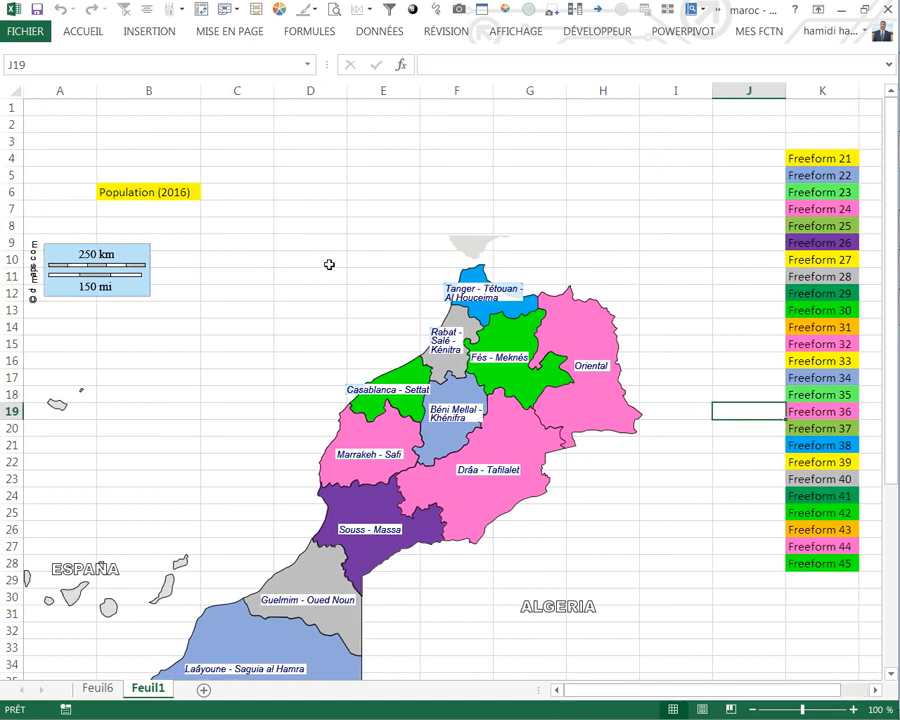
{"action": "key", "text": "F5"}
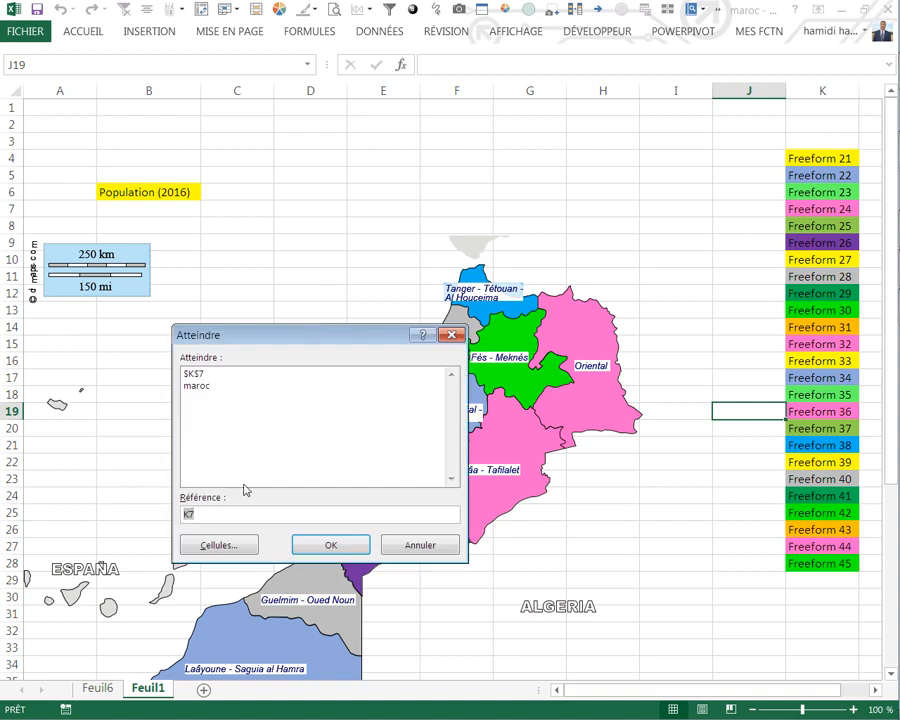
{"action": "left_click", "coordinate": [220, 540]}
{"action": "left_click", "coordinate": [208, 525]}
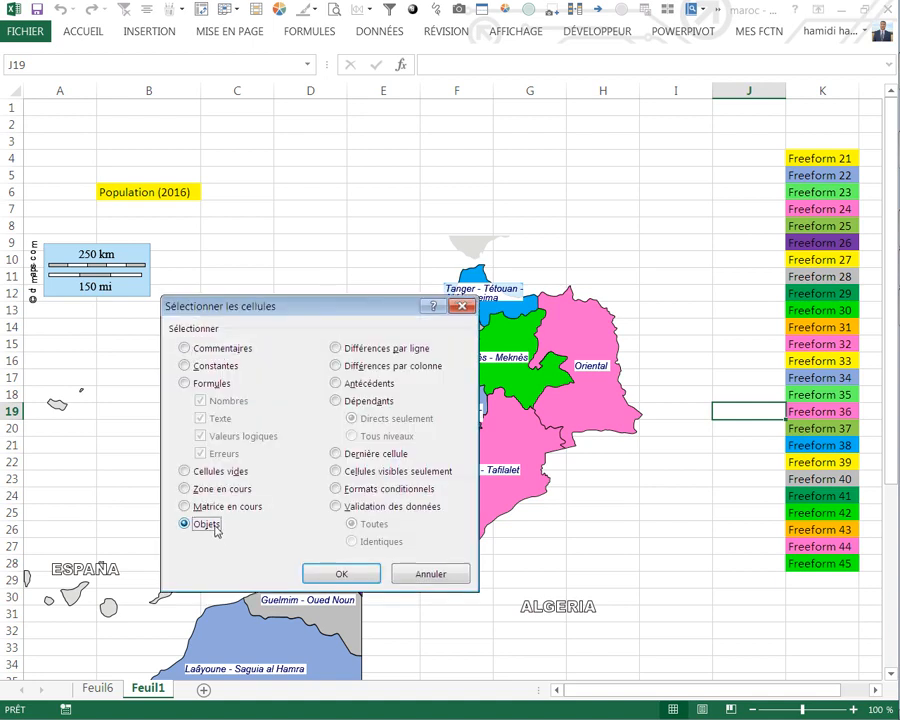
{"action": "left_click", "coordinate": [342, 573]}
{"action": "left_click", "coordinate": [698, 31]}
{"action": "left_click", "coordinate": [352, 91]}
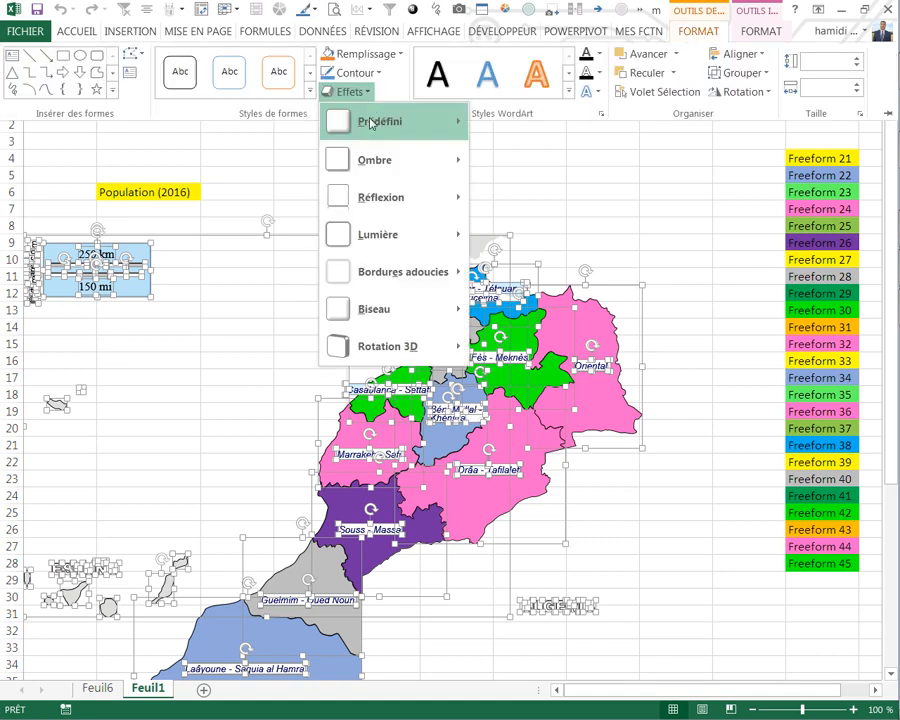
{"action": "mouse_move", "coordinate": [375, 160]}
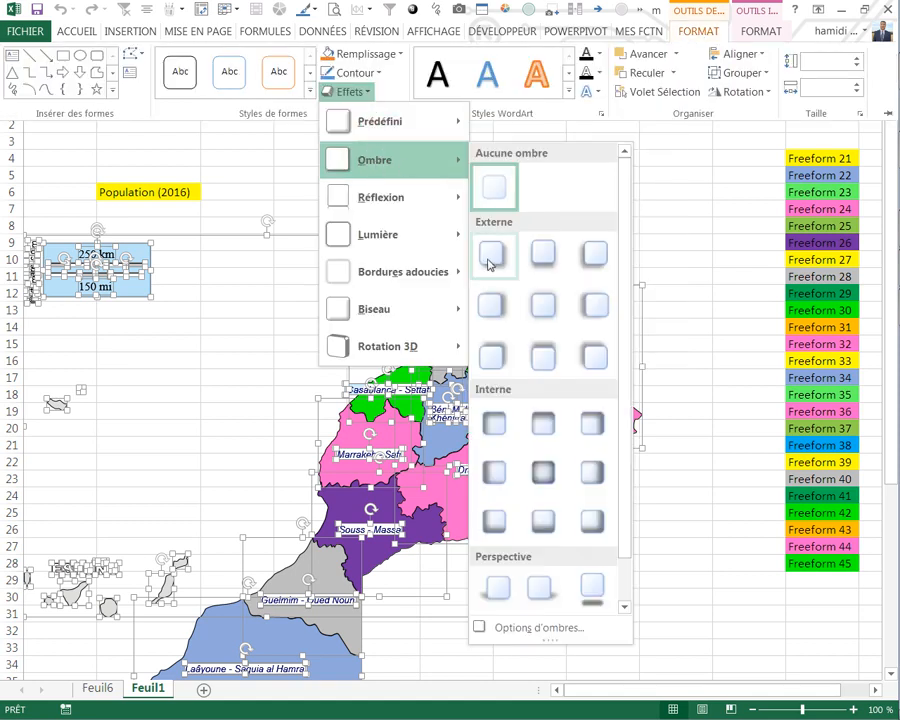
{"action": "left_click", "coordinate": [490, 264]}
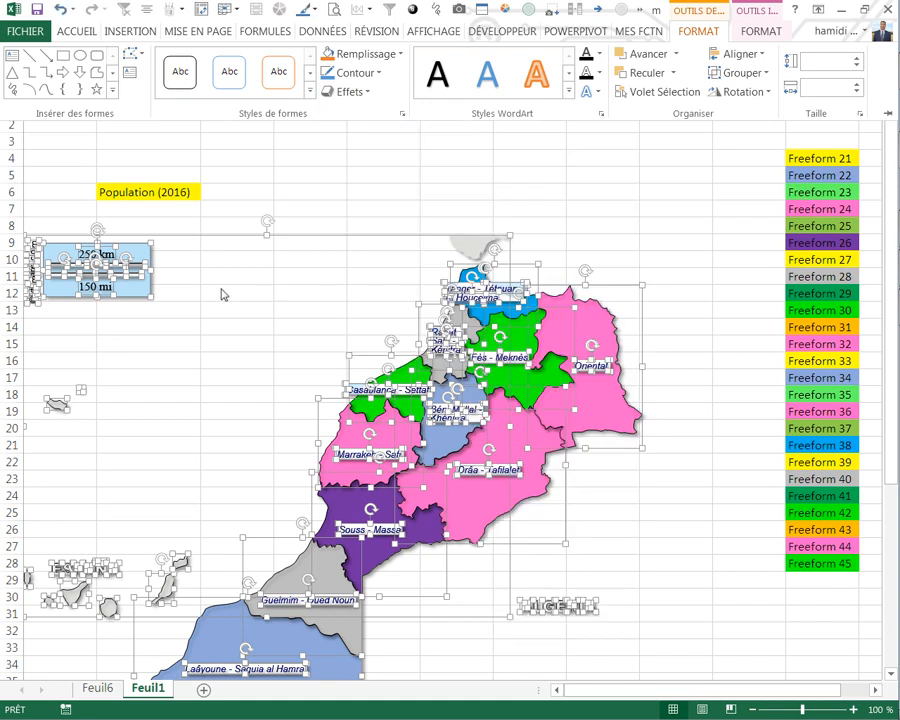
{"action": "left_click", "coordinate": [336, 181]}
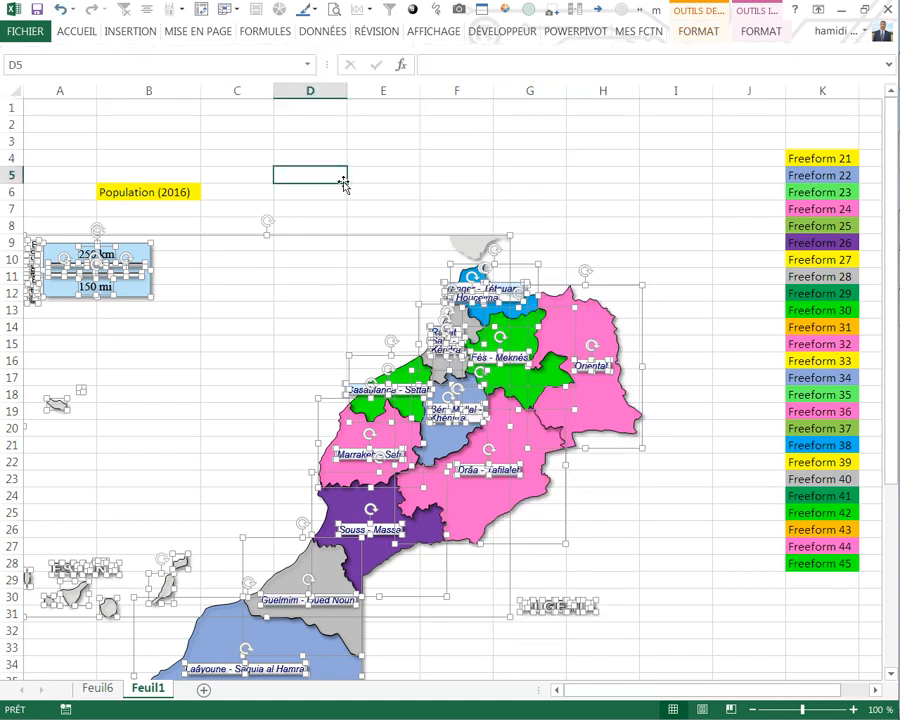
{"action": "left_click", "coordinate": [461, 181]}
- Copy cell J4 of Feuil6 and paste it as a linked picture at cell C4 of Feuil1
{"action": "scroll", "coordinate": [540, 222], "scroll_direction": "down", "scroll_amount": 3}
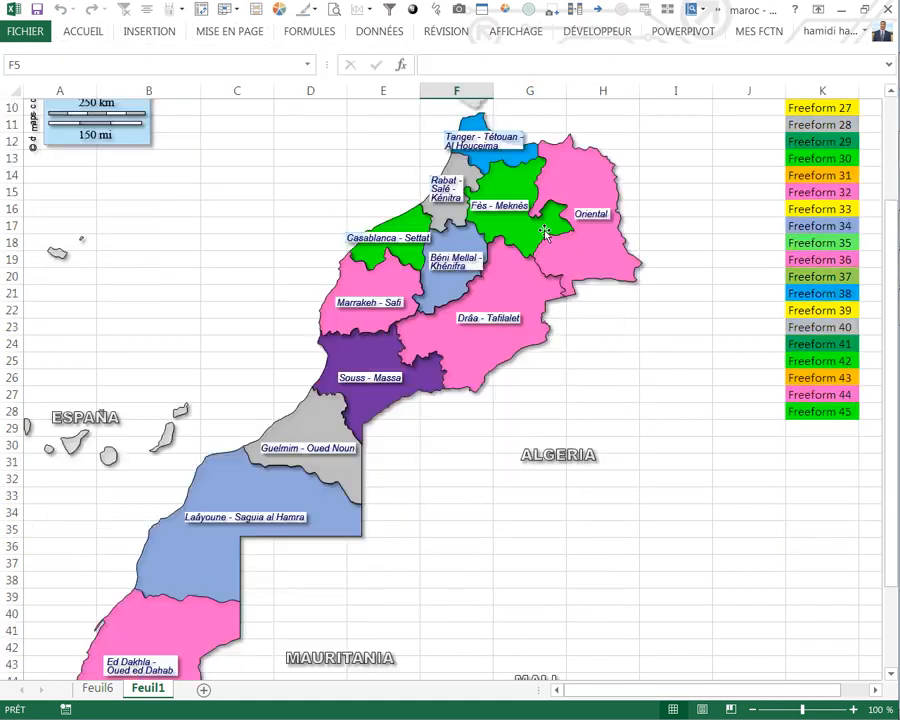
{"action": "scroll", "coordinate": [449, 206], "scroll_direction": "up", "scroll_amount": 3}
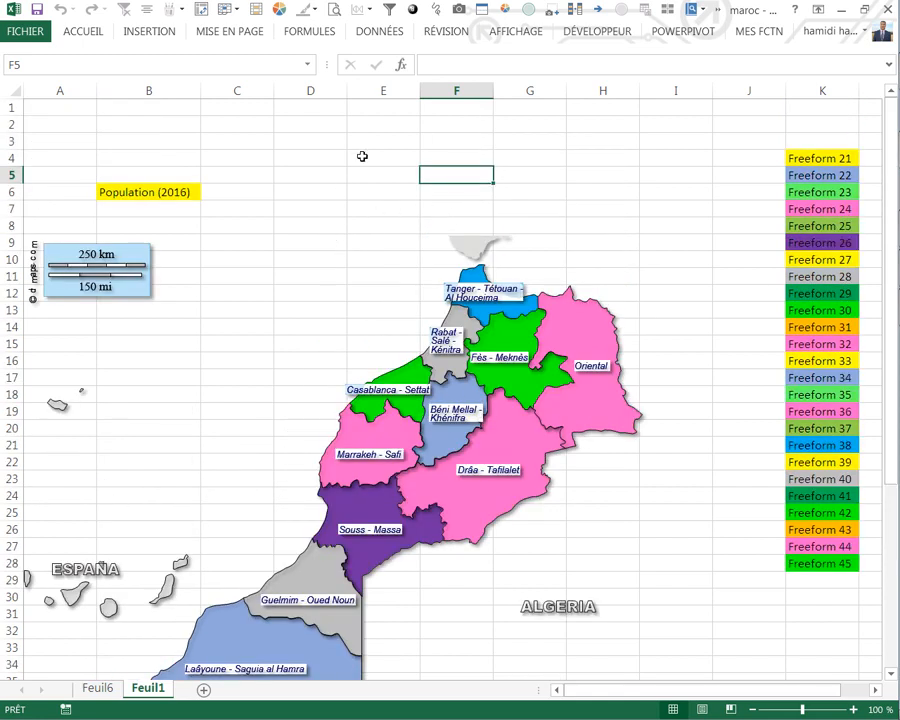
{"action": "left_click", "coordinate": [96, 687]}
{"action": "left_click", "coordinate": [648, 158]}
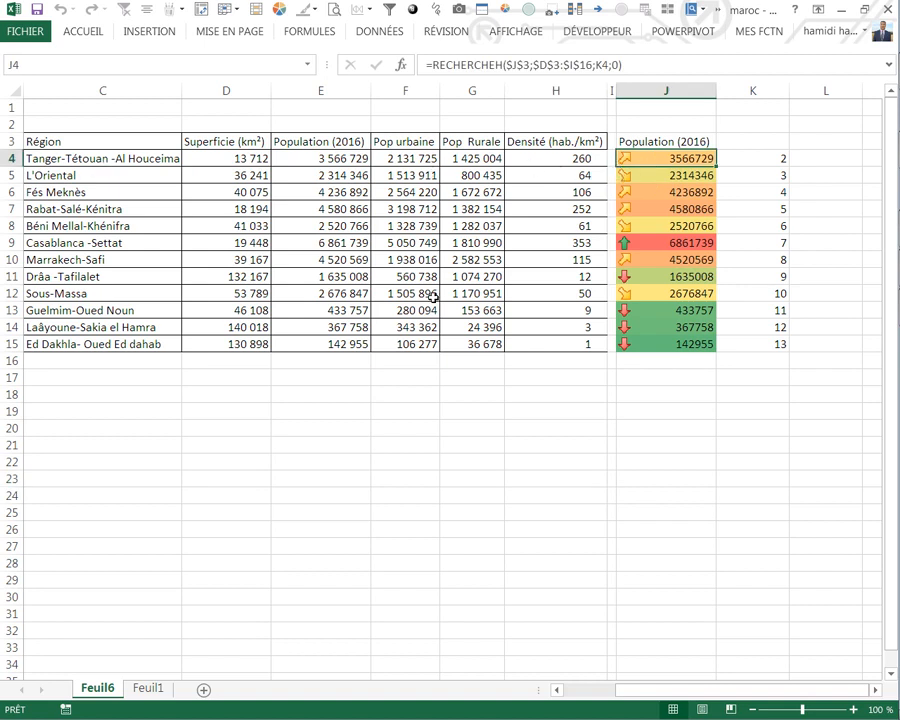
{"action": "key", "text": "ctrl+c"}
{"action": "left_click", "coordinate": [148, 688]}
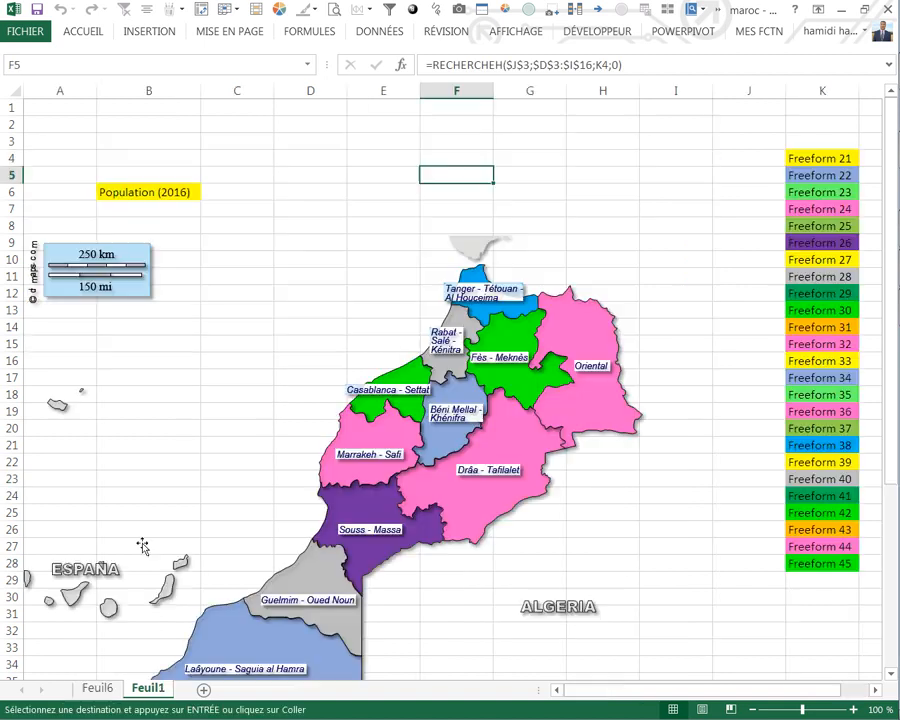
{"action": "left_click", "coordinate": [229, 160]}
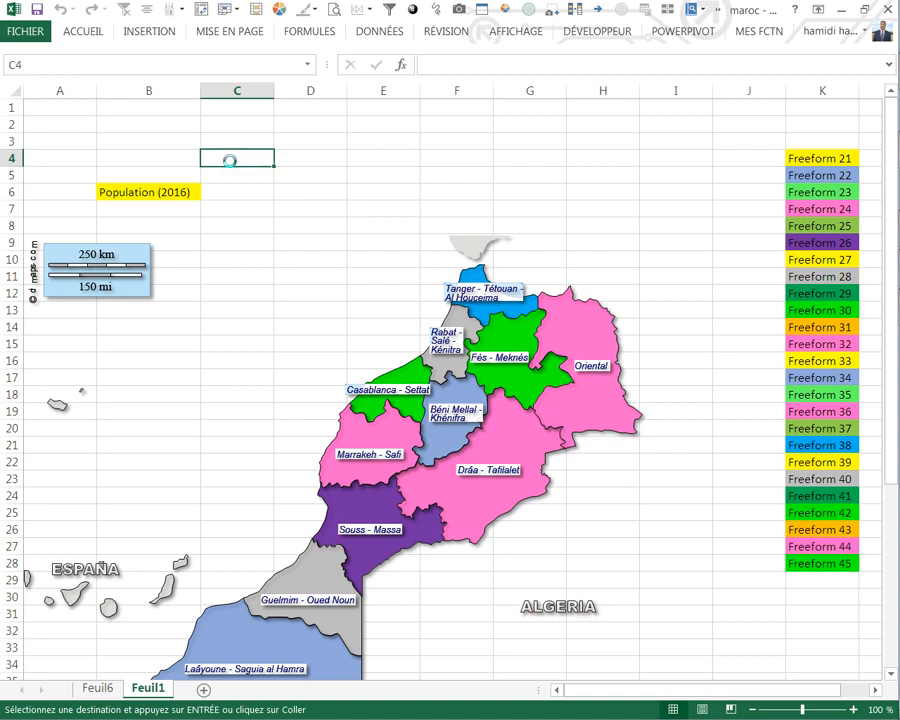
{"action": "left_click", "coordinate": [88, 40]}
{"action": "left_click", "coordinate": [27, 100]}
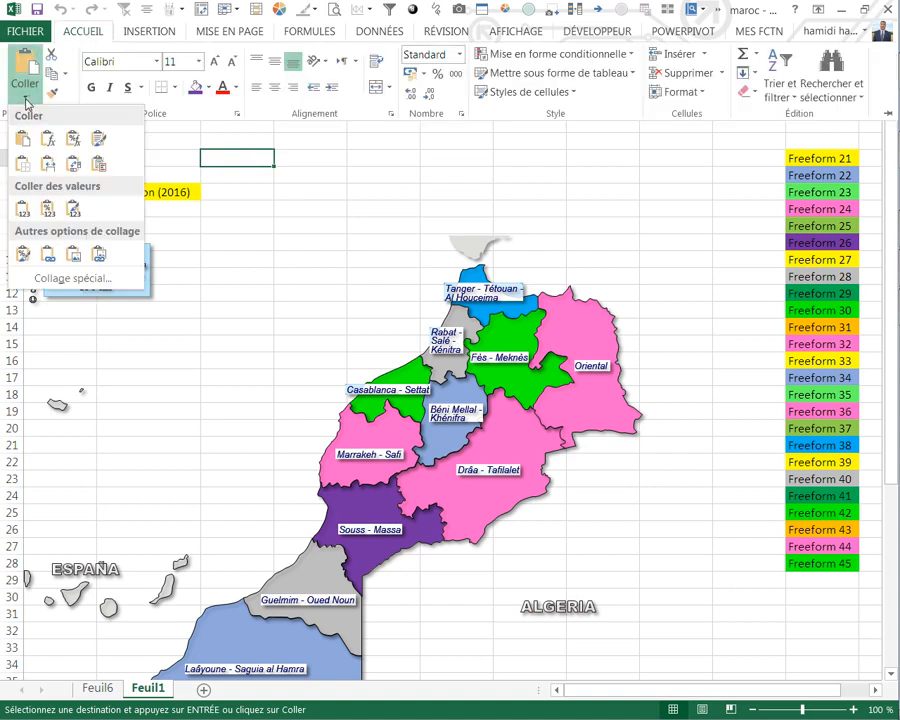
{"action": "left_click", "coordinate": [98, 254]}
- Move the linked picture of Feuil6!J4 onto the Tanger - Tétouan - Al Houceima region of the map
{"action": "left_click", "coordinate": [266, 165]}
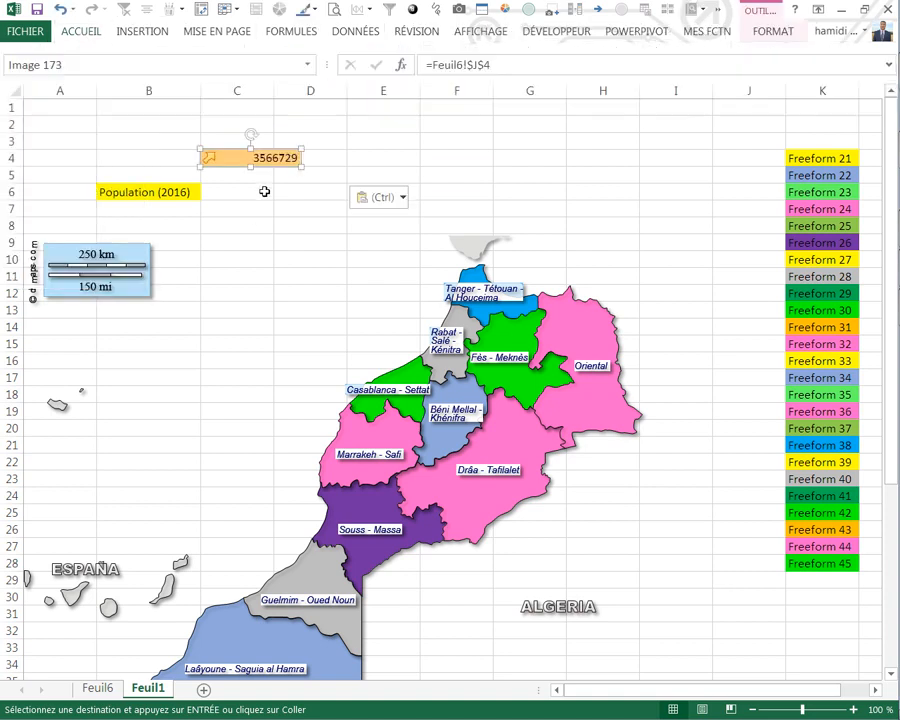
{"action": "left_click_drag", "start_coordinate": [266, 165], "coordinate": [482, 292]}
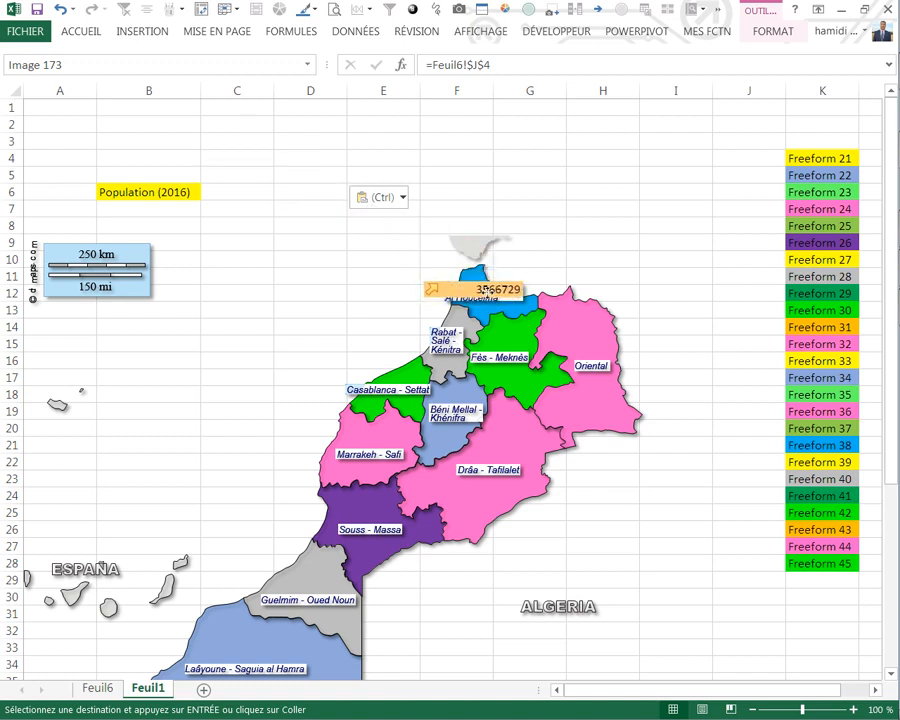
{"action": "left_click", "coordinate": [315, 305]}
- Copy the region names in C4:C15 of Feuil6 and paste only their values starting at cell I1 of Feuil1
{"action": "left_click", "coordinate": [97, 689]}
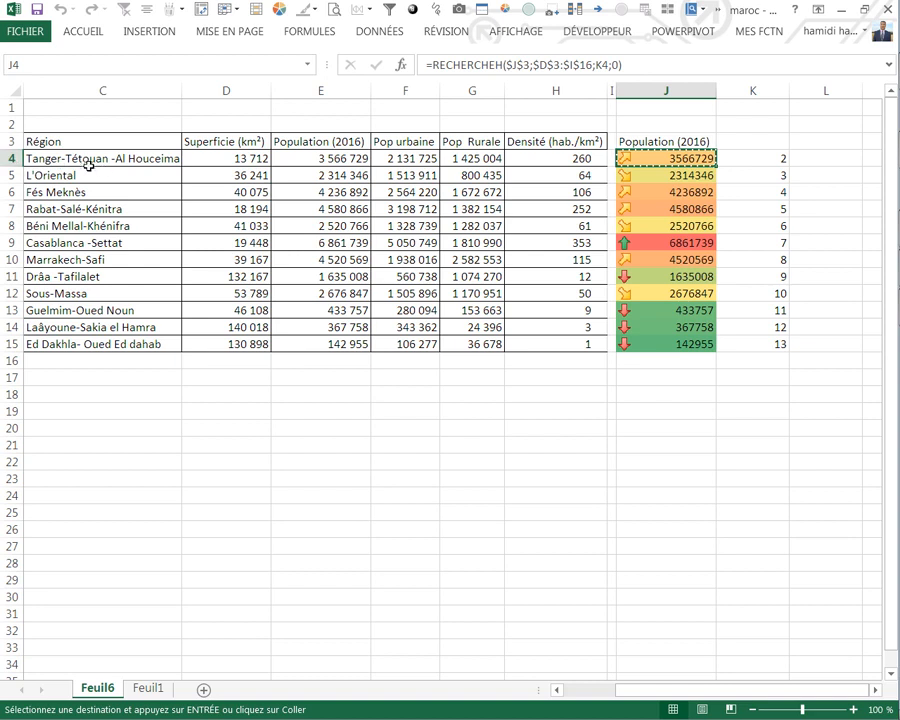
{"action": "left_click_drag", "start_coordinate": [88, 162], "coordinate": [84, 344]}
{"action": "key", "text": "ctrl+c"}
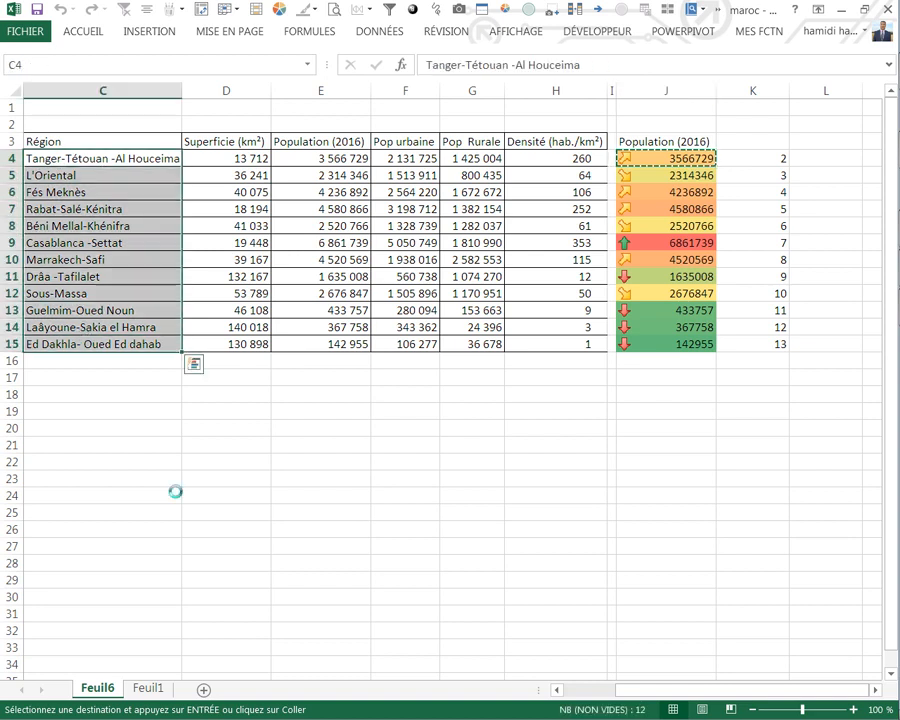
{"action": "left_click", "coordinate": [150, 687]}
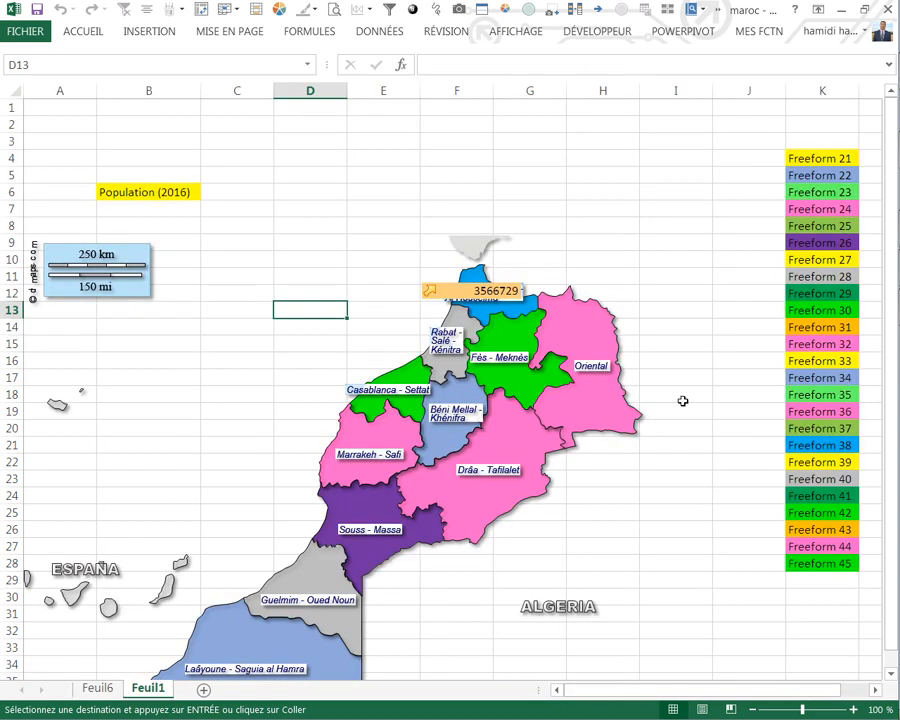
{"action": "left_click", "coordinate": [673, 107]}
{"action": "right_click", "coordinate": [672, 109]}
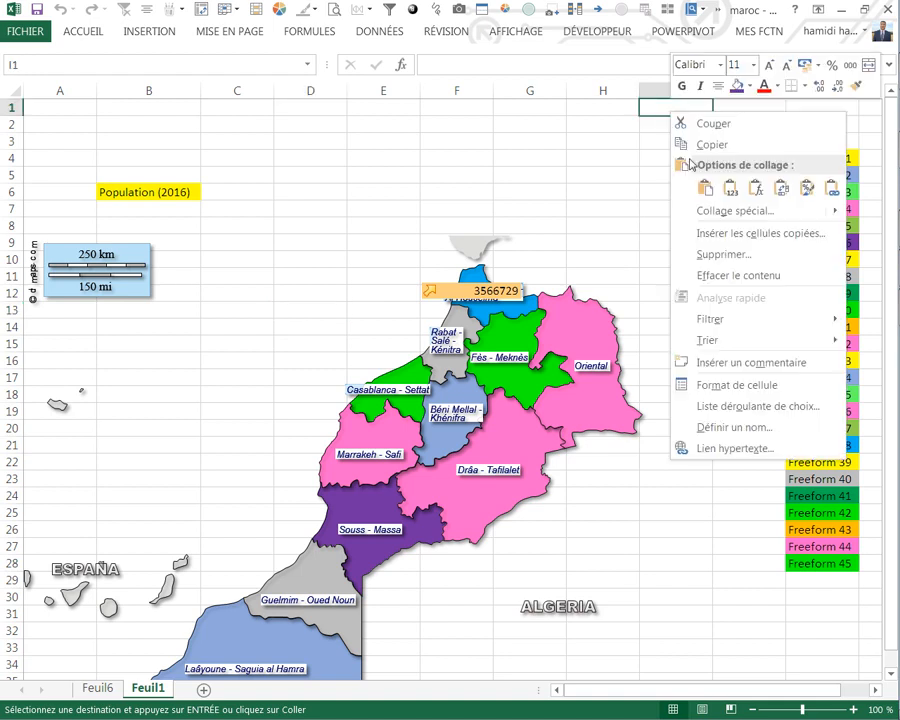
{"action": "left_click", "coordinate": [729, 188]}
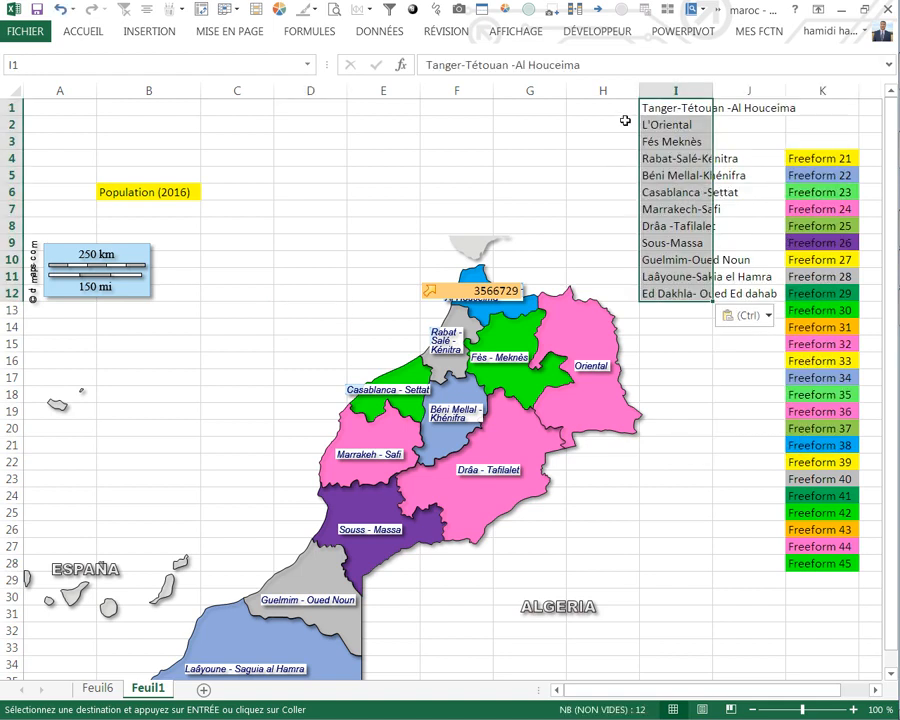
- Number the region names by filling H1:H12 of Feuil1 with the series 4 to 15
{"action": "left_click", "coordinate": [624, 110]}
{"action": "type", "text": "4"}
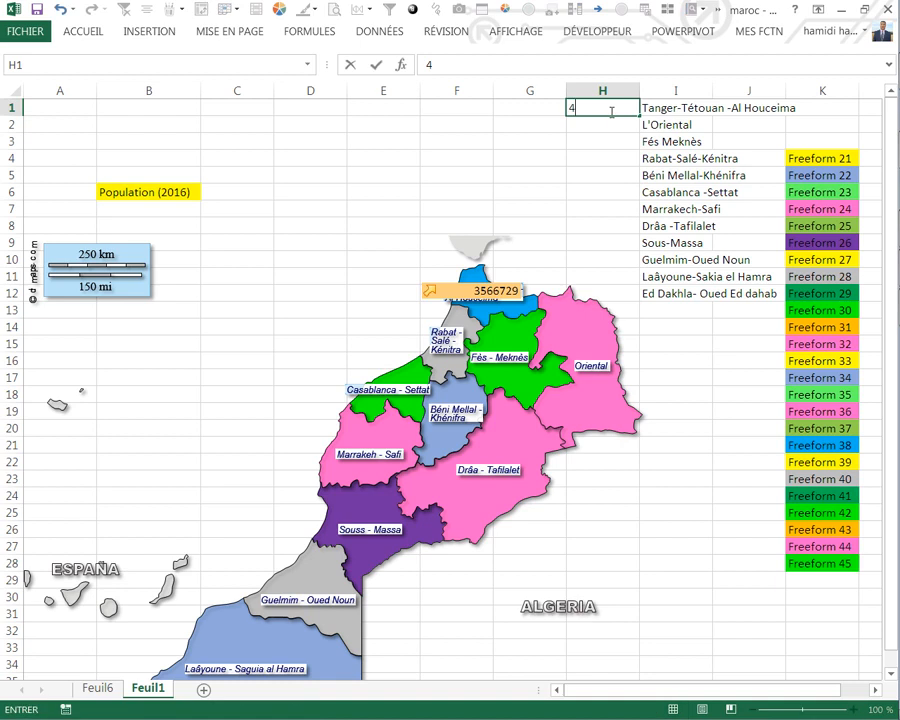
{"action": "key", "text": "Return"}
{"action": "type", "text": "5"}
{"action": "key", "text": "Return"}
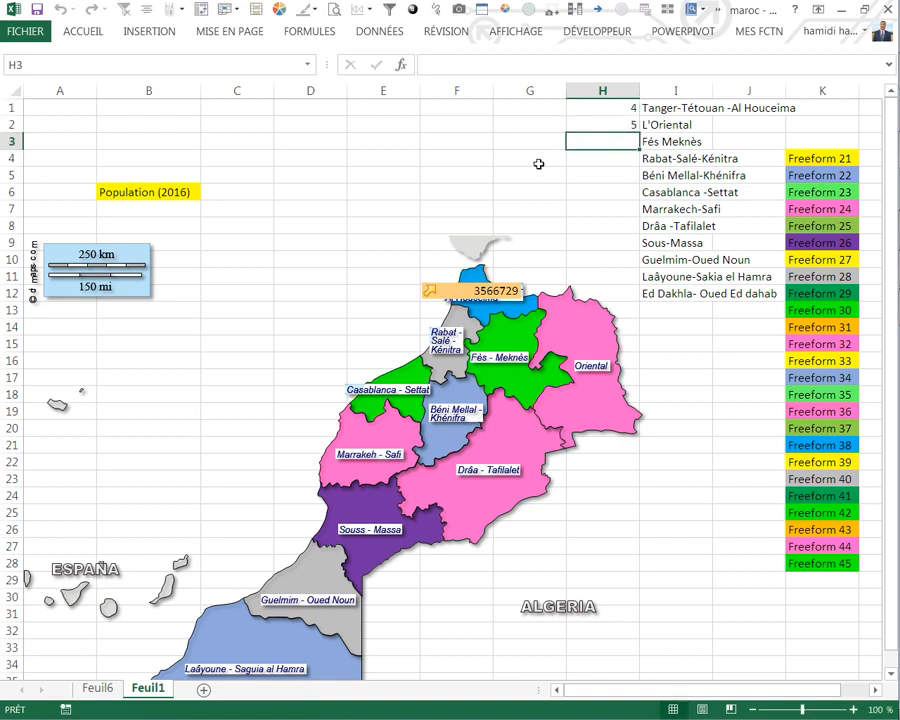
{"action": "left_click_drag", "start_coordinate": [606, 112], "coordinate": [645, 293]}
{"action": "left_click", "coordinate": [672, 341]}
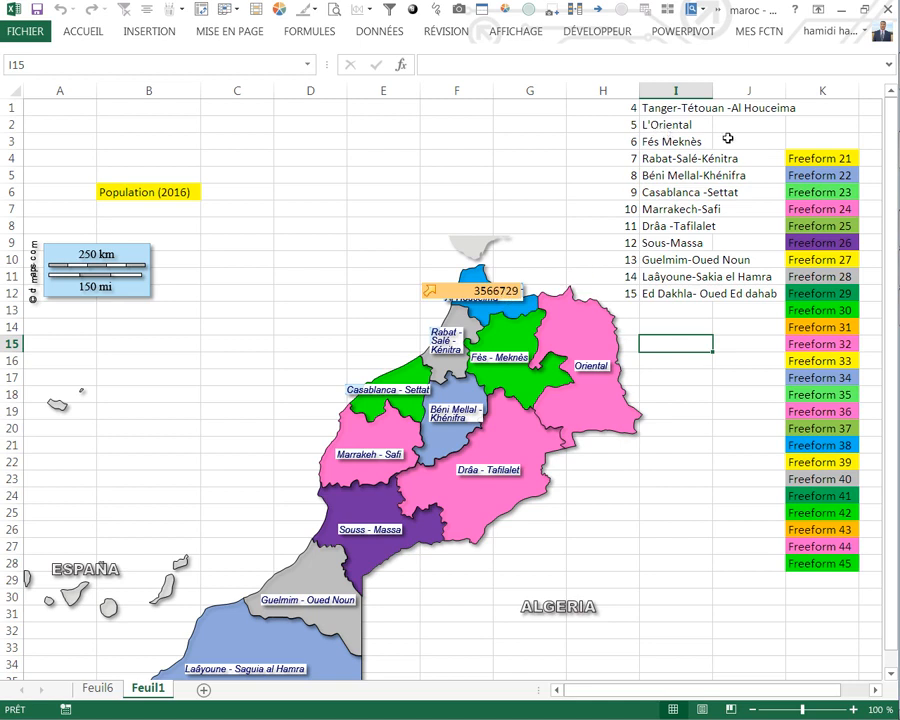
- Copy the Tanger region's linked picture onto the Oriental region and link the copy to Feuil6!$J$5
{"action": "left_click_drag", "start_coordinate": [508, 297], "coordinate": [628, 348]}
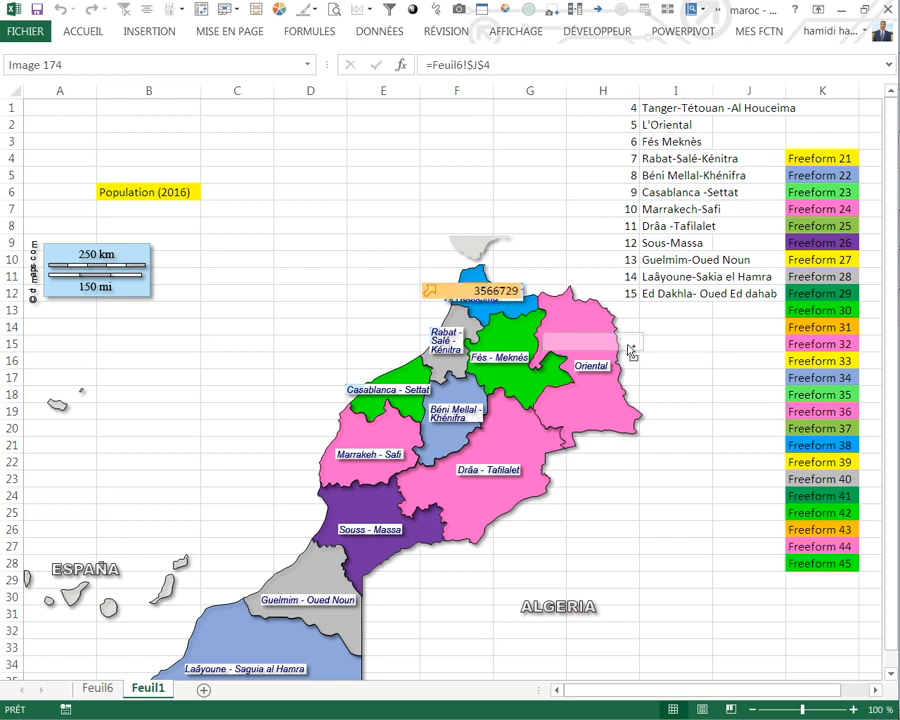
{"action": "left_click", "coordinate": [494, 74]}
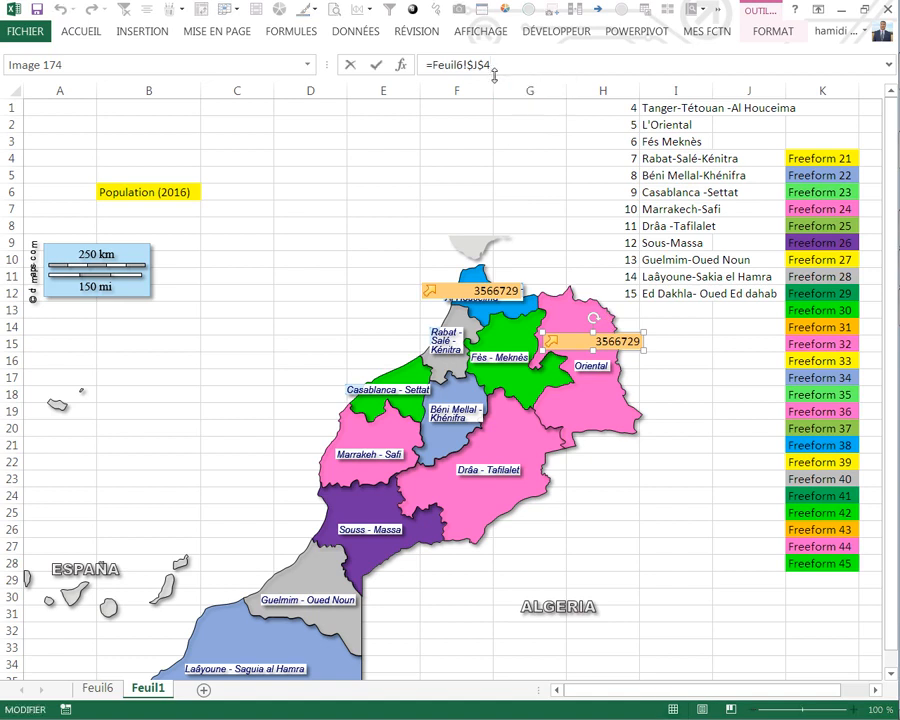
{"action": "key", "text": "Return"}
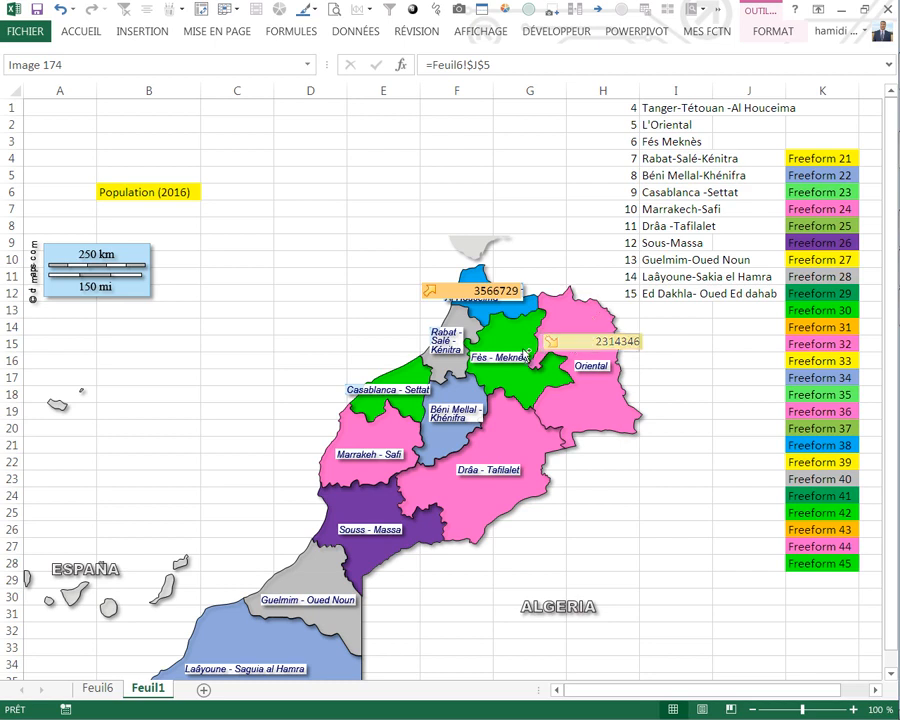
- Copy the Oriental linked picture onto the Fès - Meknès region and link the copy to Feuil6!$J$6
{"action": "left_click_drag", "start_coordinate": [573, 343], "coordinate": [492, 355]}
{"action": "left_click", "coordinate": [500, 65]}
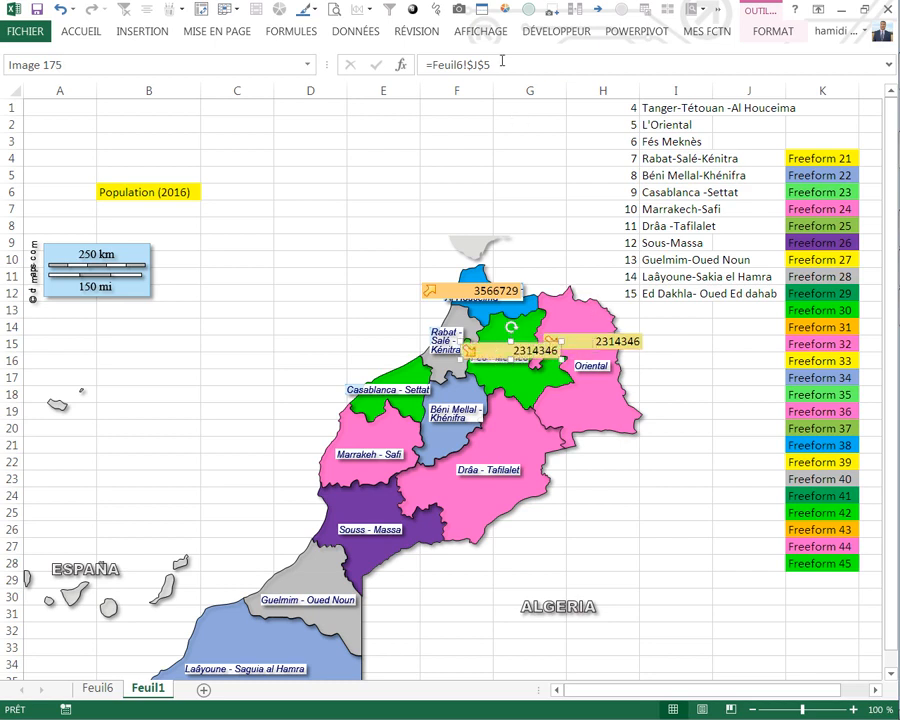
{"action": "key", "text": "BackSpace"}
{"action": "type", "text": "6"}
{"action": "key", "text": "Return"}
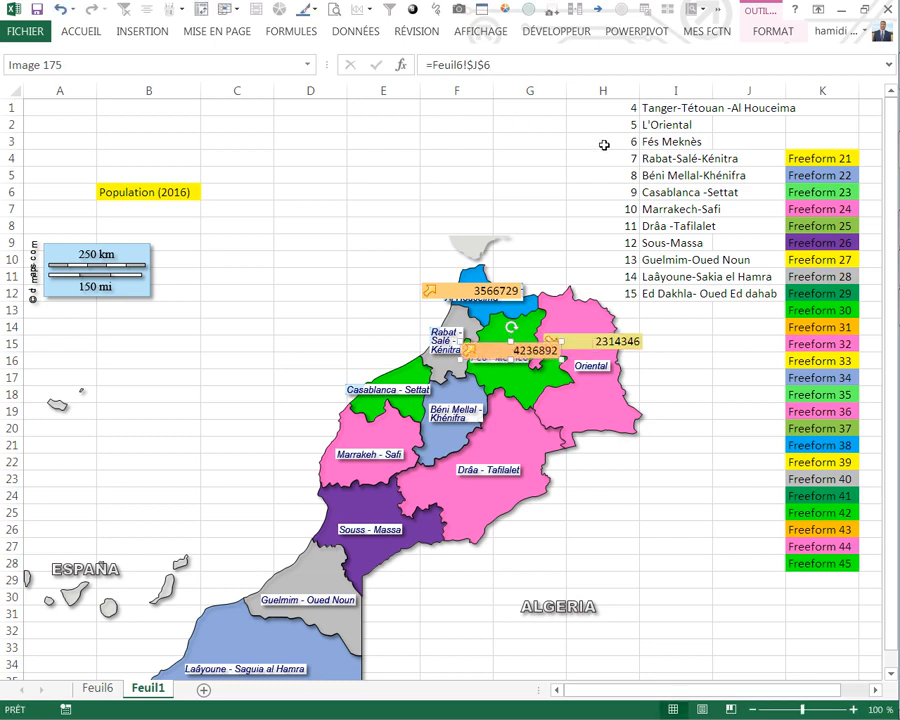
- Copy the Fès - Meknès linked picture beside the Rabat - Salé - Kénitra region and link the copy to Feuil6!$J$7
{"action": "left_click_drag", "start_coordinate": [481, 350], "coordinate": [383, 333]}
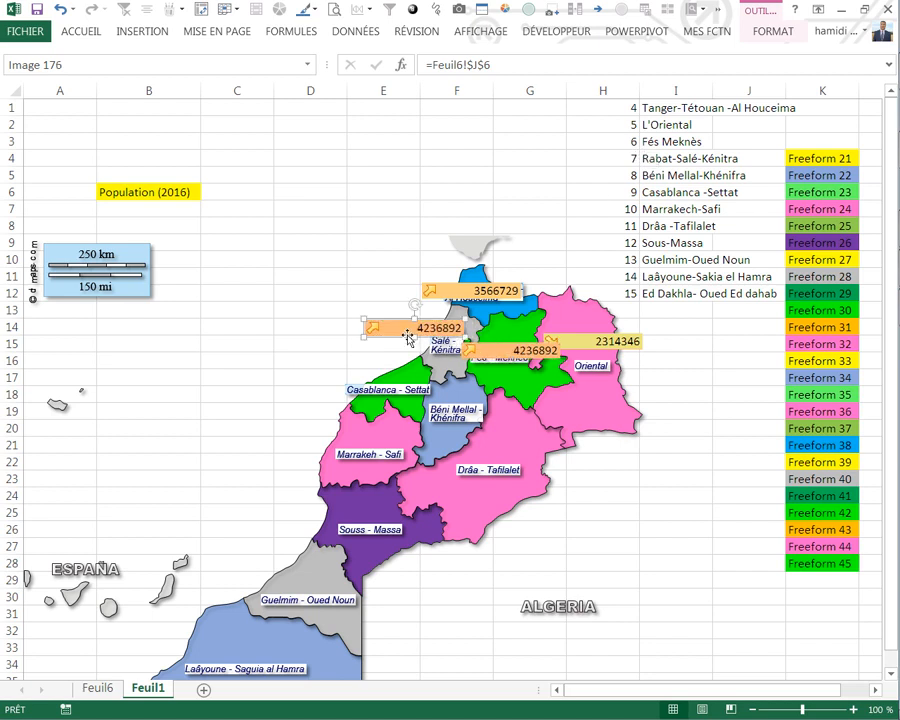
{"action": "left_click", "coordinate": [494, 72]}
{"action": "key", "text": "BackSpace"}
{"action": "type", "text": "7"}
{"action": "key", "text": "Return"}
- Copy the Rabat linked picture onto the Béni Mellal - Khénifra region and link the copy to Feuil6!$J$8
{"action": "left_click_drag", "start_coordinate": [403, 331], "coordinate": [440, 410]}
{"action": "left_click", "coordinate": [491, 64]}
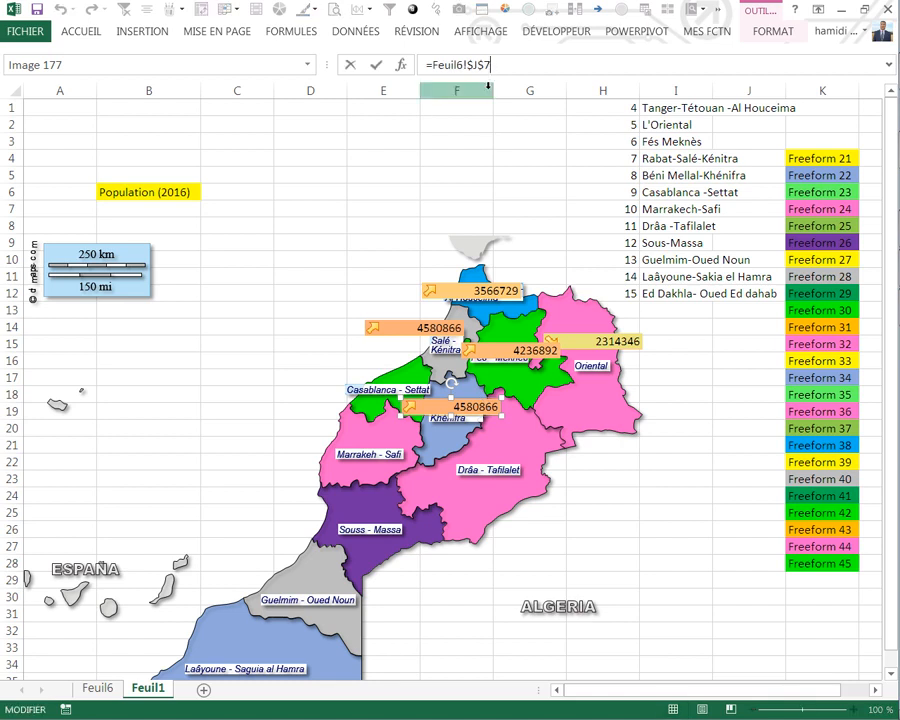
{"action": "type", "text": "8"}
{"action": "key", "text": "Return"}
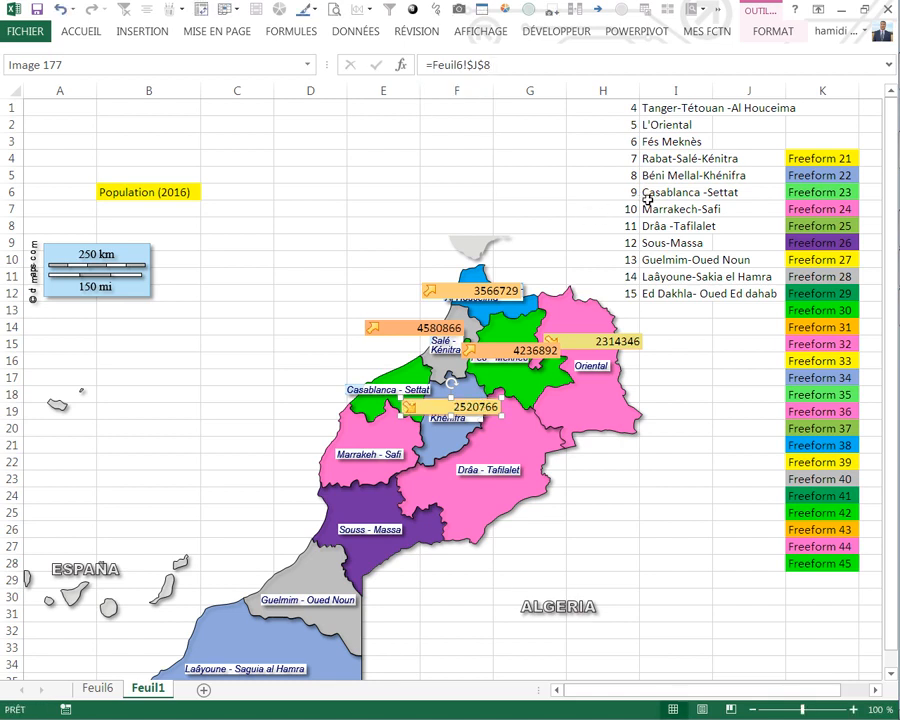
- Copy the Béni Mellal linked picture onto the Casablanca - Settat region and link the copy to Feuil6!$J$9
{"action": "left_click_drag", "start_coordinate": [438, 407], "coordinate": [362, 393]}
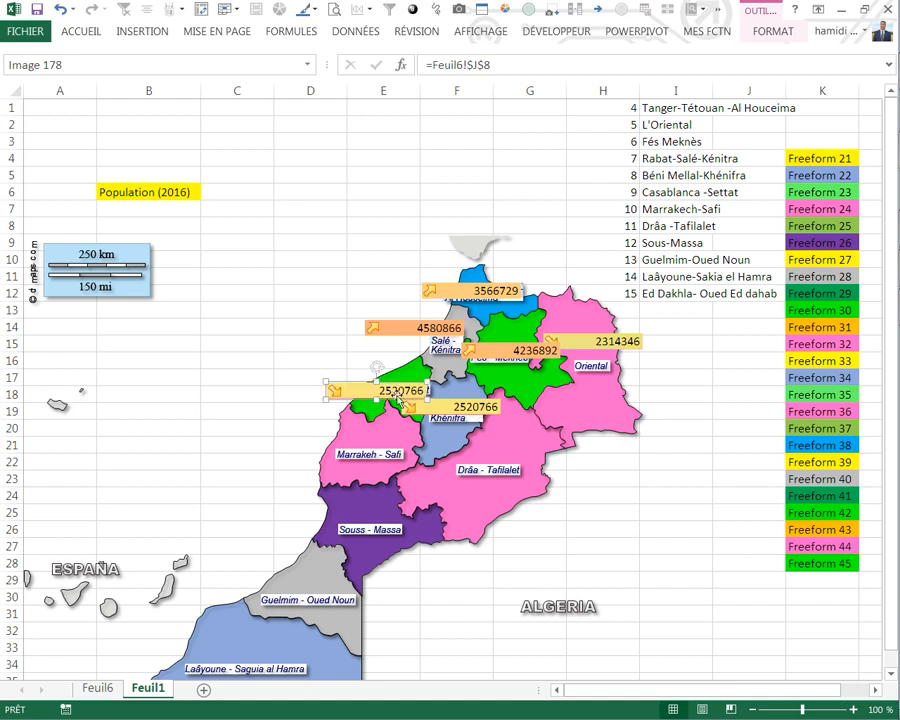
{"action": "left_click", "coordinate": [491, 71]}
{"action": "key", "text": "Return"}
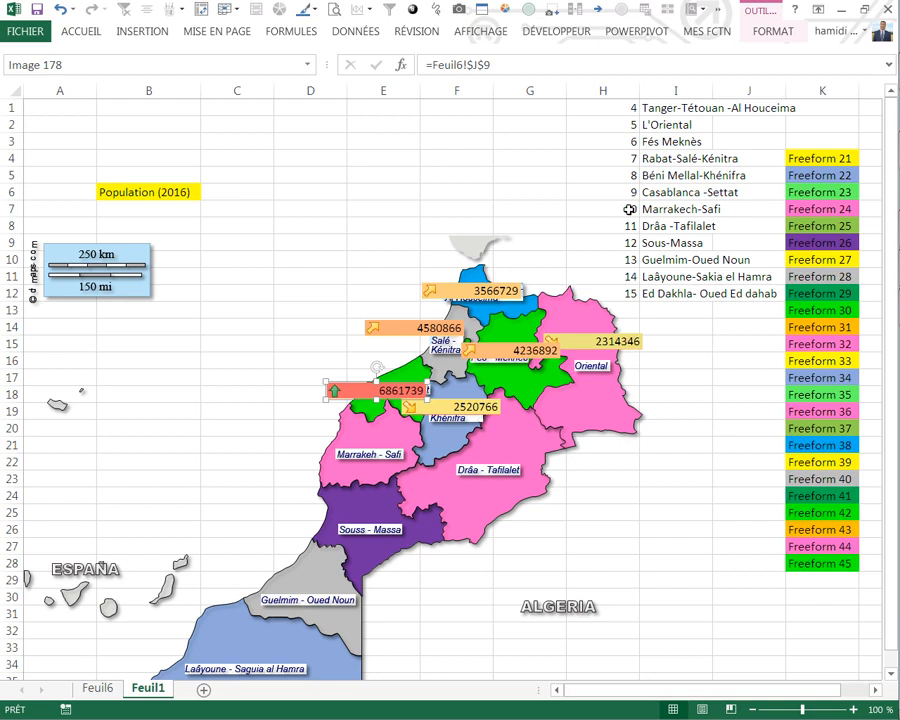
- Copy the Casablanca linked picture onto the Marrakech - Safi region and link the copy to Feuil6!$J$10
{"action": "left_click_drag", "start_coordinate": [364, 396], "coordinate": [342, 445]}
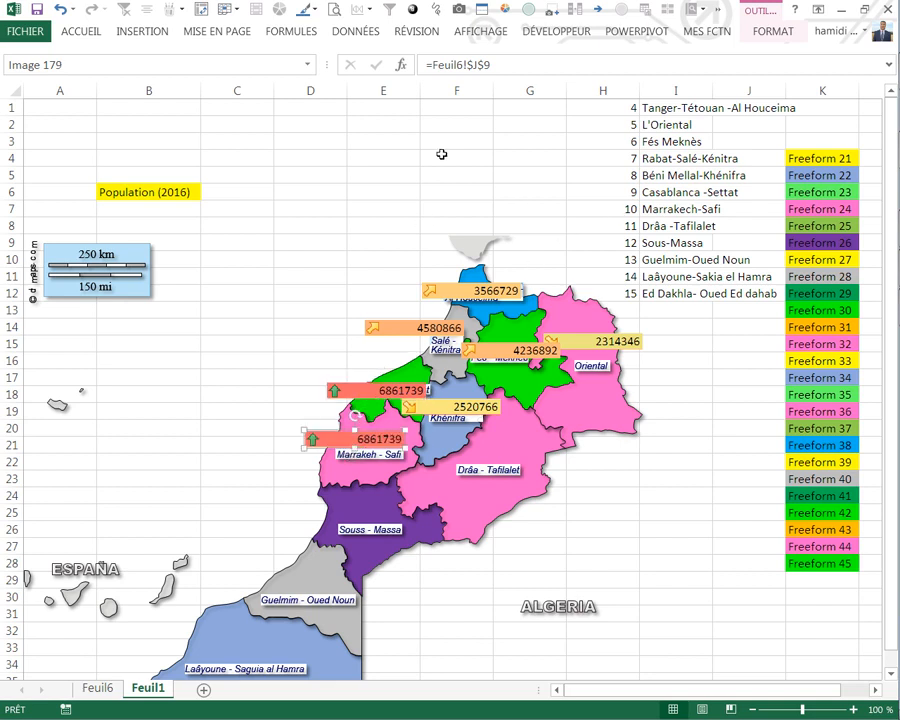
{"action": "left_click", "coordinate": [495, 65]}
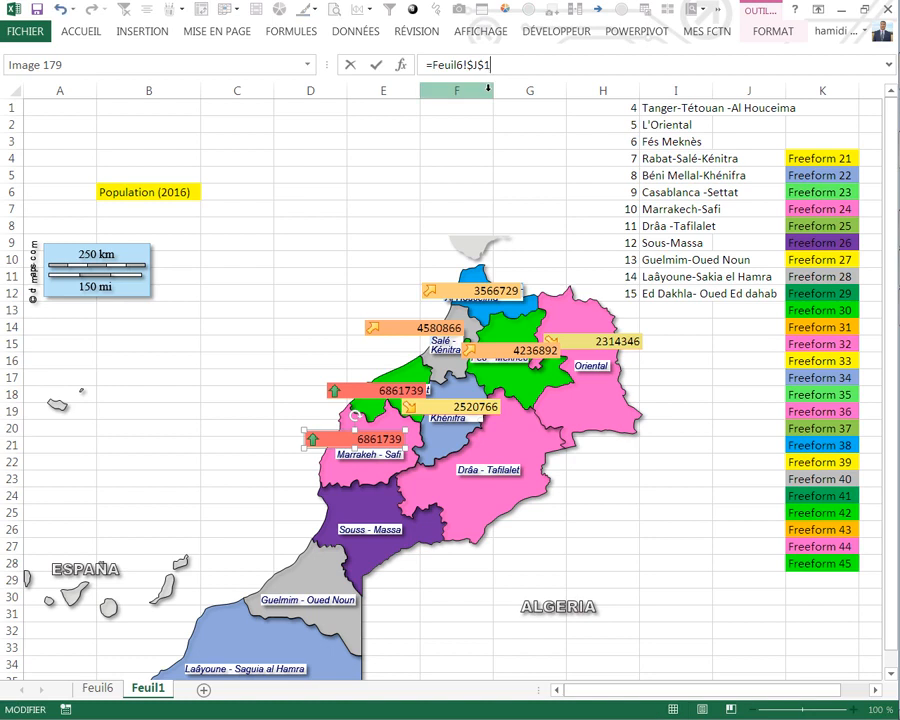
{"action": "type", "text": "0"}
{"action": "key", "text": "Return"}
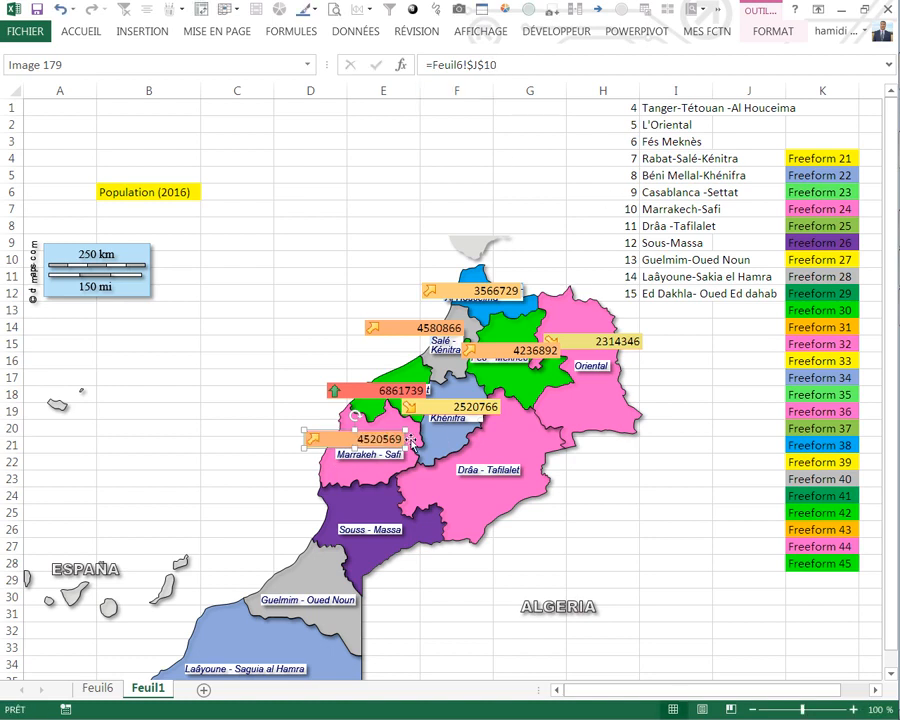
- Copy the Marrakech linked picture onto the Drâa - Tafilalet region and link the copy to Feuil6!$J$11
{"action": "left_click_drag", "start_coordinate": [390, 440], "coordinate": [532, 461]}
{"action": "left_click", "coordinate": [500, 66]}
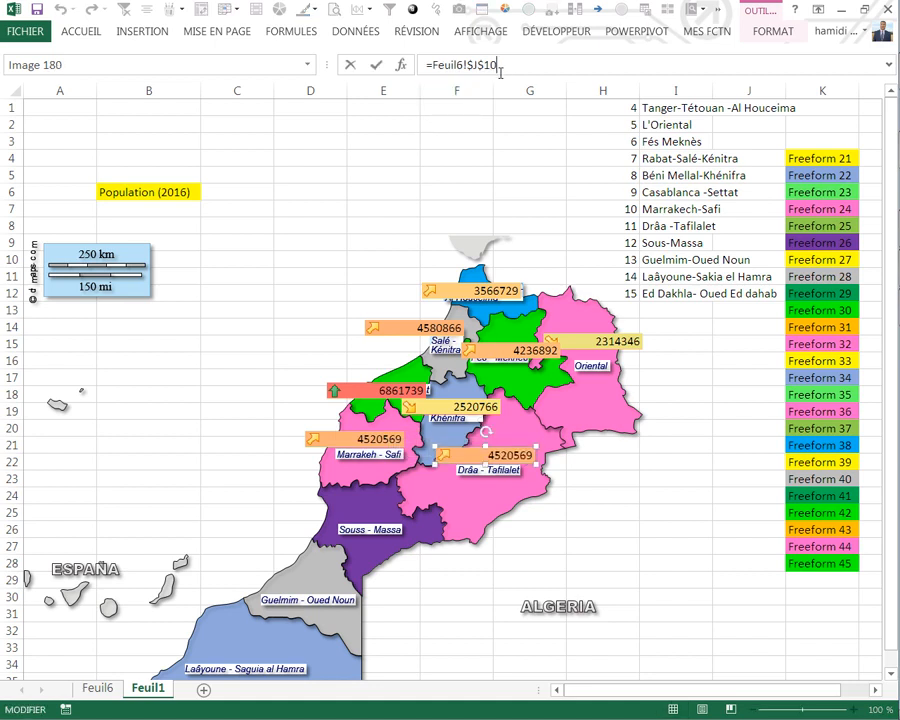
{"action": "key", "text": "Return"}
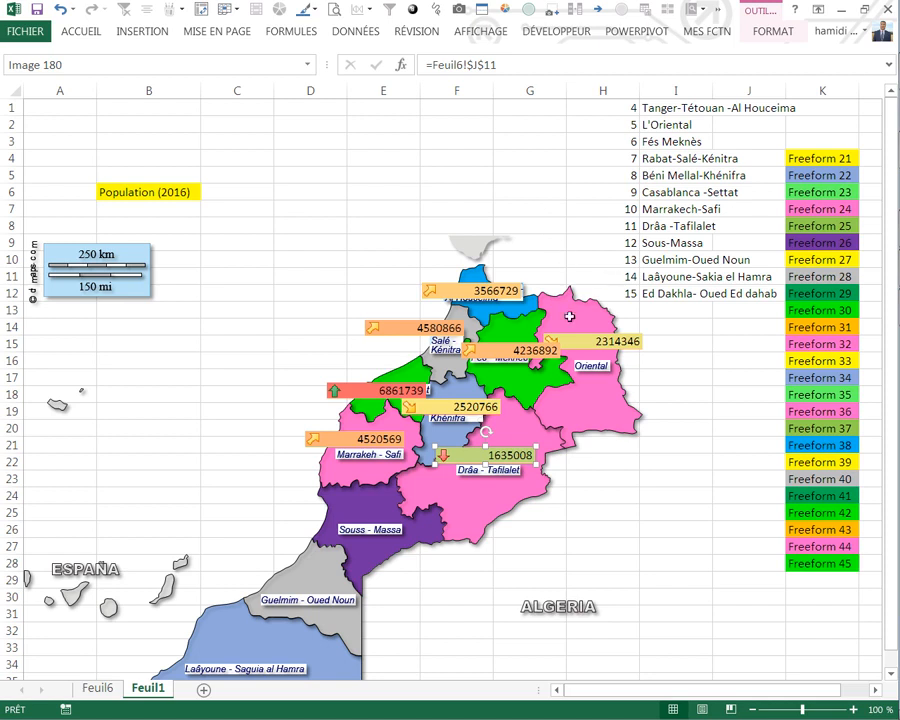
- Copy the Drâa - Tafilalet linked picture onto the Souss - Massa region and link the copy to Feuil6!$J$12
{"action": "left_click_drag", "start_coordinate": [466, 457], "coordinate": [358, 520]}
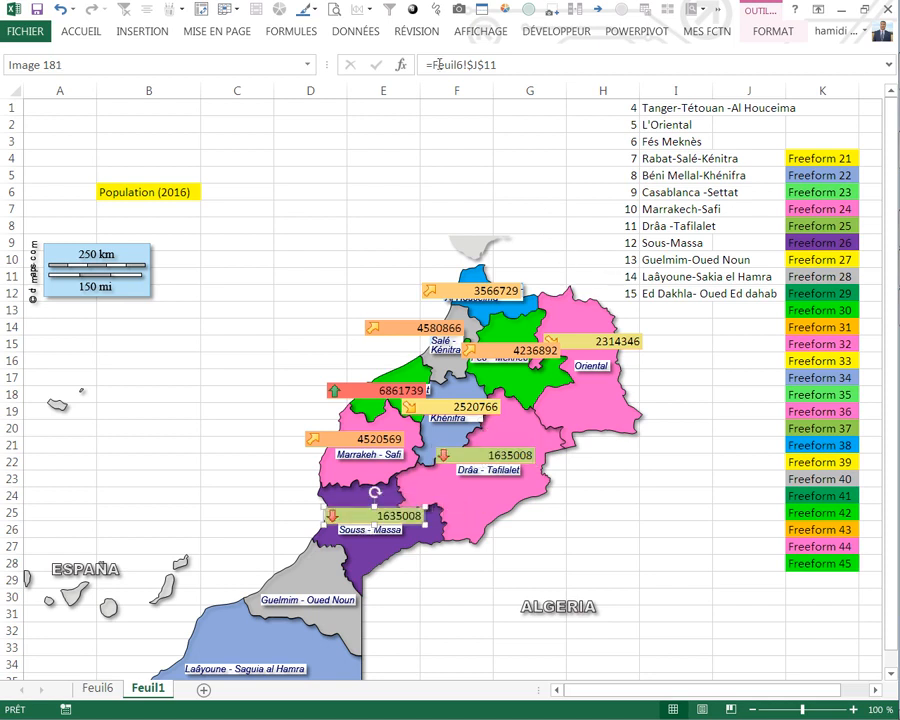
{"action": "left_click", "coordinate": [504, 64]}
{"action": "key", "text": "BackSpace"}
{"action": "type", "text": "2"}
{"action": "key", "text": "Return"}
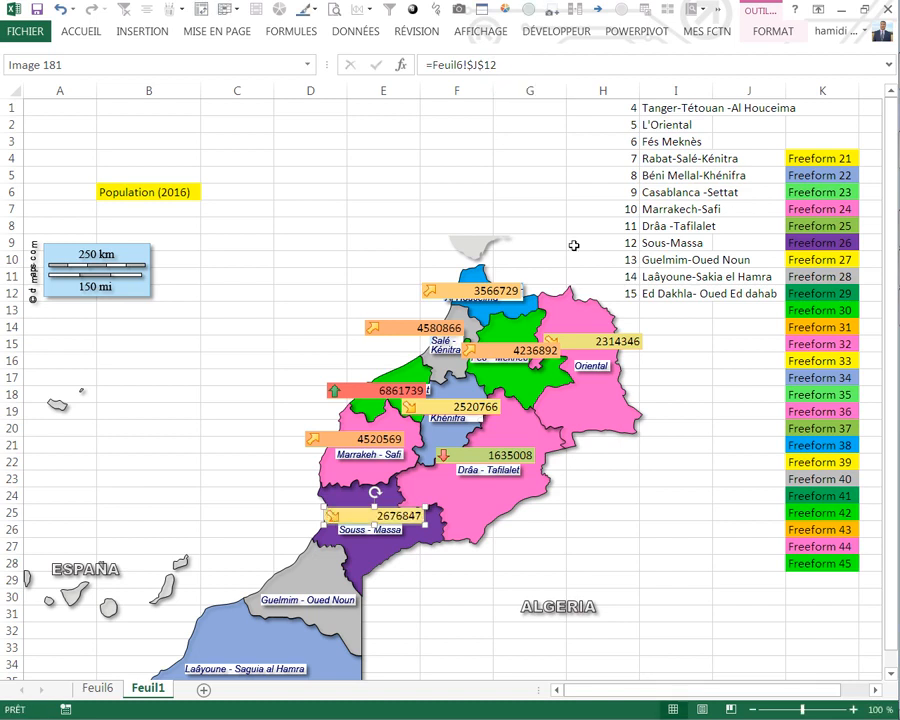
- Copy the Souss - Massa linked picture onto the Guelmim - Oued Noun region and link the copy to Feuil6!$J$13
{"action": "left_click_drag", "start_coordinate": [360, 516], "coordinate": [280, 584]}
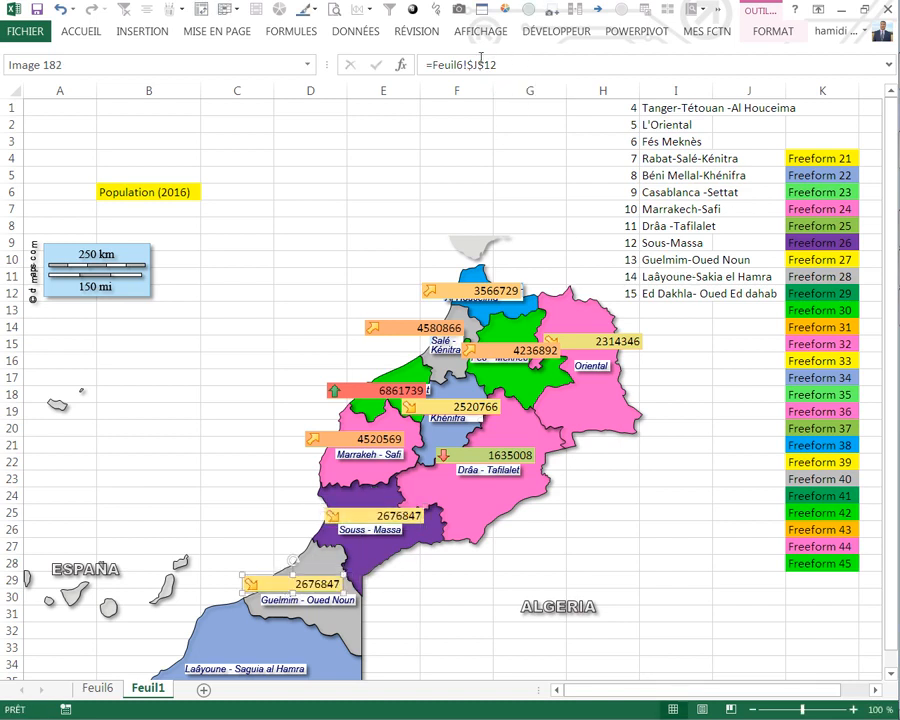
{"action": "left_click", "coordinate": [506, 61]}
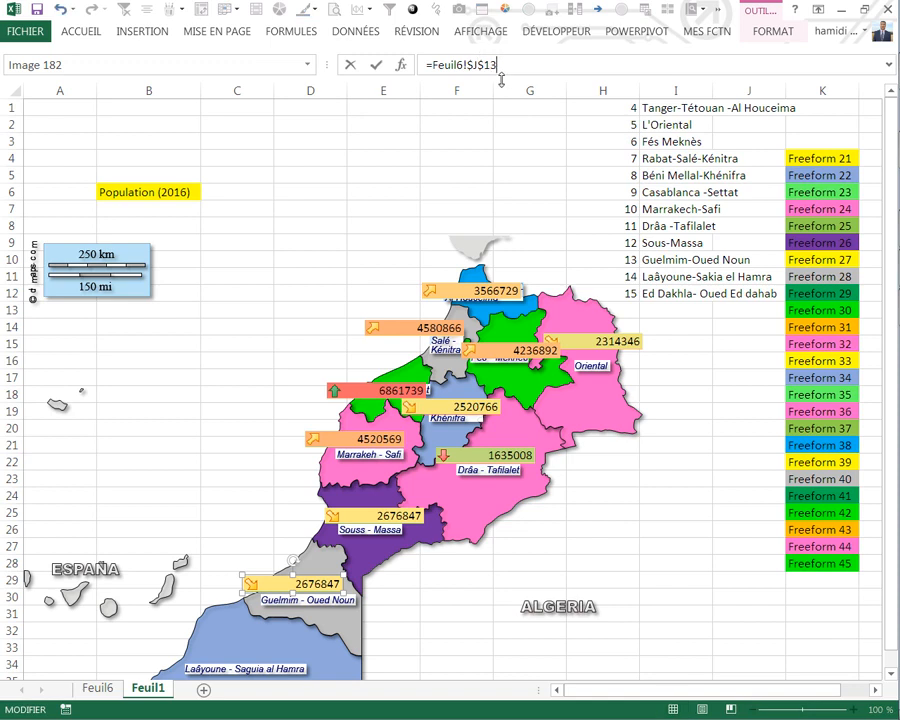
{"action": "key", "text": "Return"}
- Copy the Guelmim linked picture onto the Laâyoune - Saguia al Hamra region and link the copy to Feuil6!$J$14
{"action": "scroll", "coordinate": [259, 507], "scroll_direction": "down", "scroll_amount": 1}
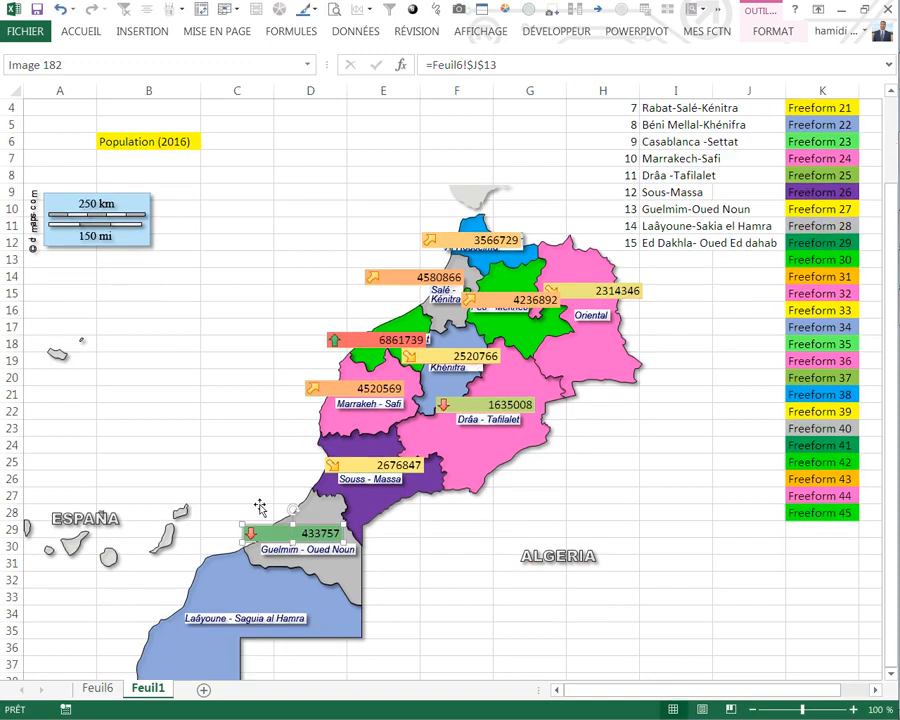
{"action": "scroll", "coordinate": [259, 507], "scroll_direction": "down", "scroll_amount": 1}
{"action": "left_click_drag", "start_coordinate": [272, 487], "coordinate": [222, 539]}
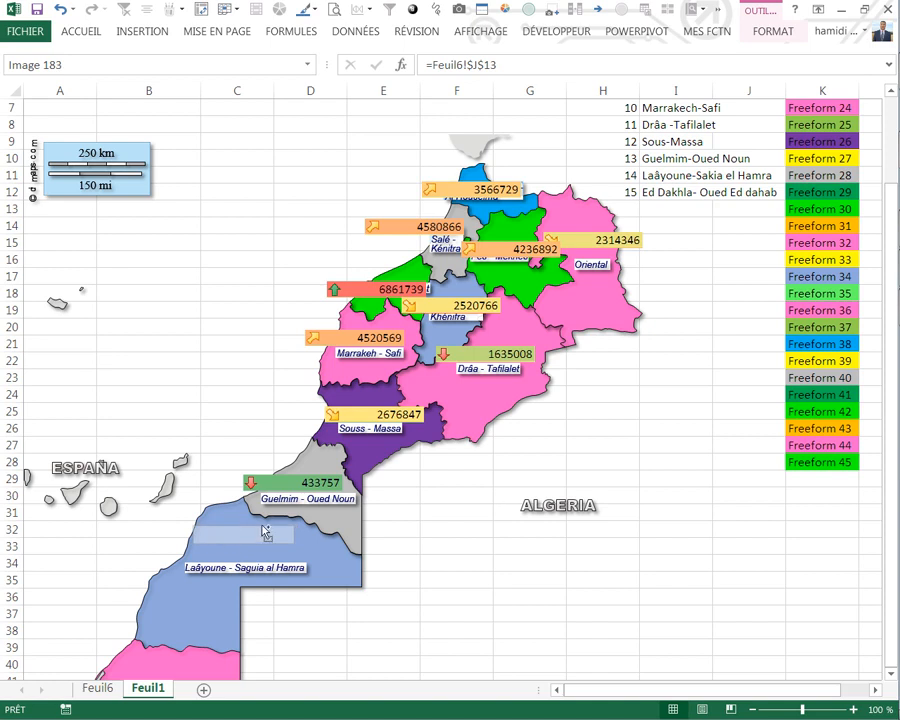
{"action": "left_click", "coordinate": [515, 65]}
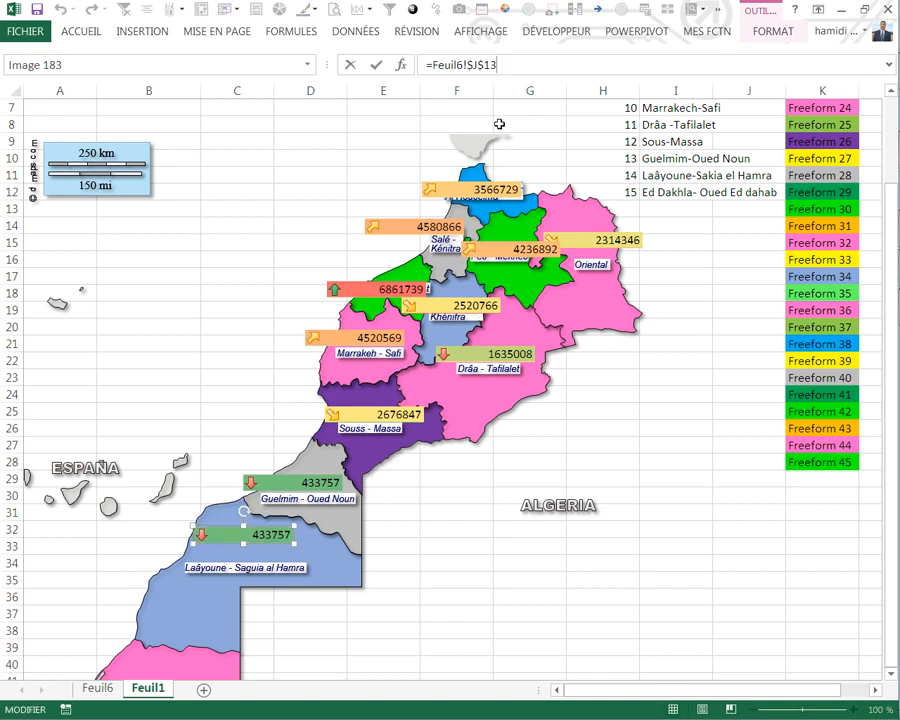
{"action": "type", "text": "4"}
{"action": "key", "text": "Return"}
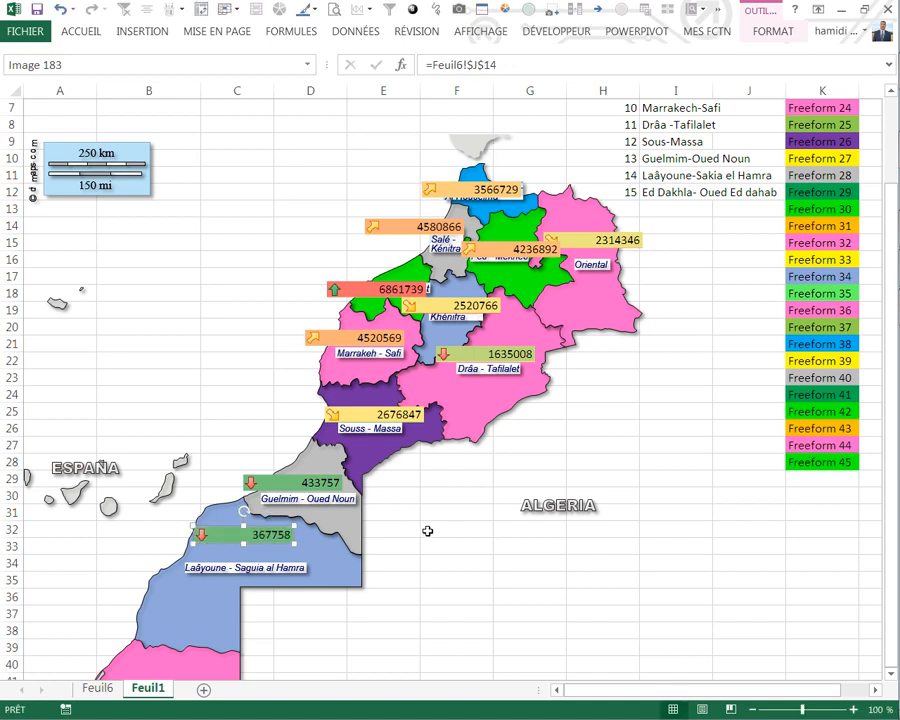
- Copy the Laâyoune linked picture onto the Ed Dakhla - Oued ed Dahab region, link the copy to Feuil6!$J$15 and deselect it
{"action": "scroll", "coordinate": [291, 532], "scroll_direction": "down", "scroll_amount": 1}
{"action": "scroll", "coordinate": [291, 532], "scroll_direction": "down", "scroll_amount": 1}
{"action": "left_click_drag", "start_coordinate": [232, 438], "coordinate": [138, 572]}
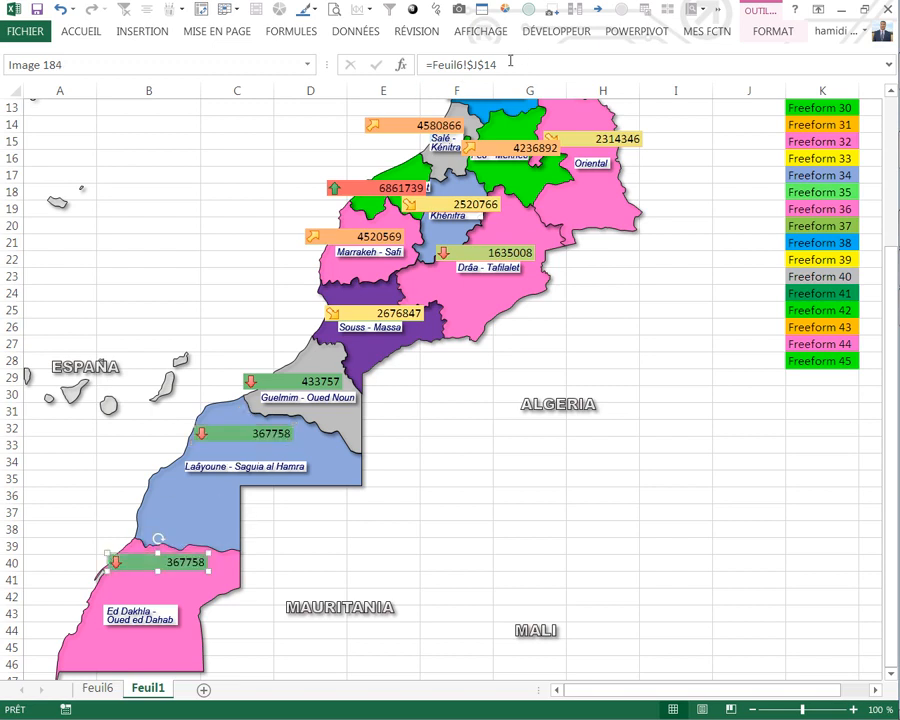
{"action": "left_click", "coordinate": [515, 60]}
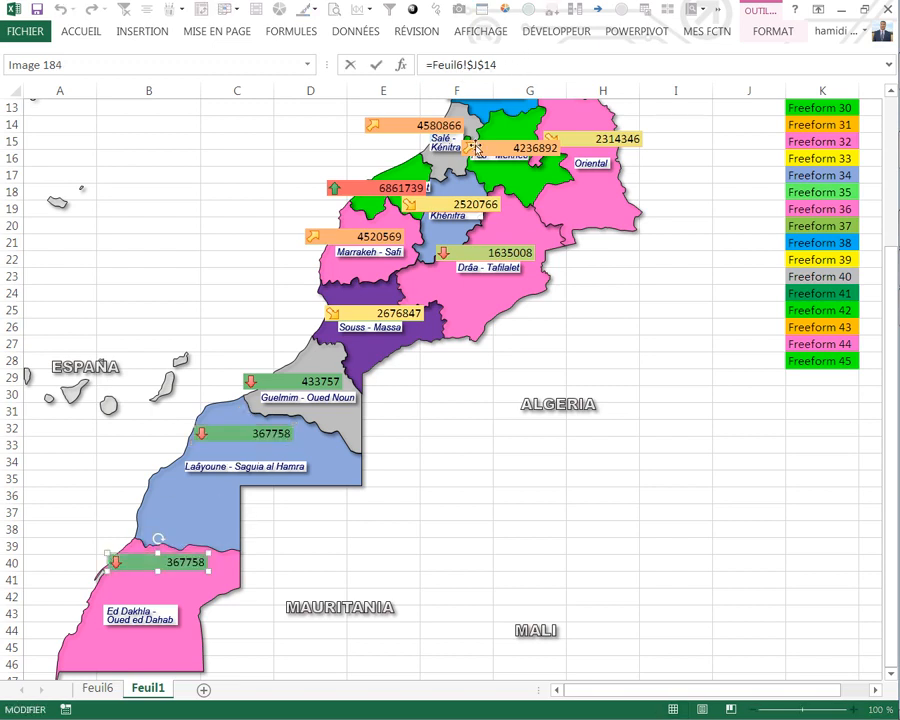
{"action": "key", "text": "BackSpace"}
{"action": "type", "text": "5"}
{"action": "key", "text": "Return"}
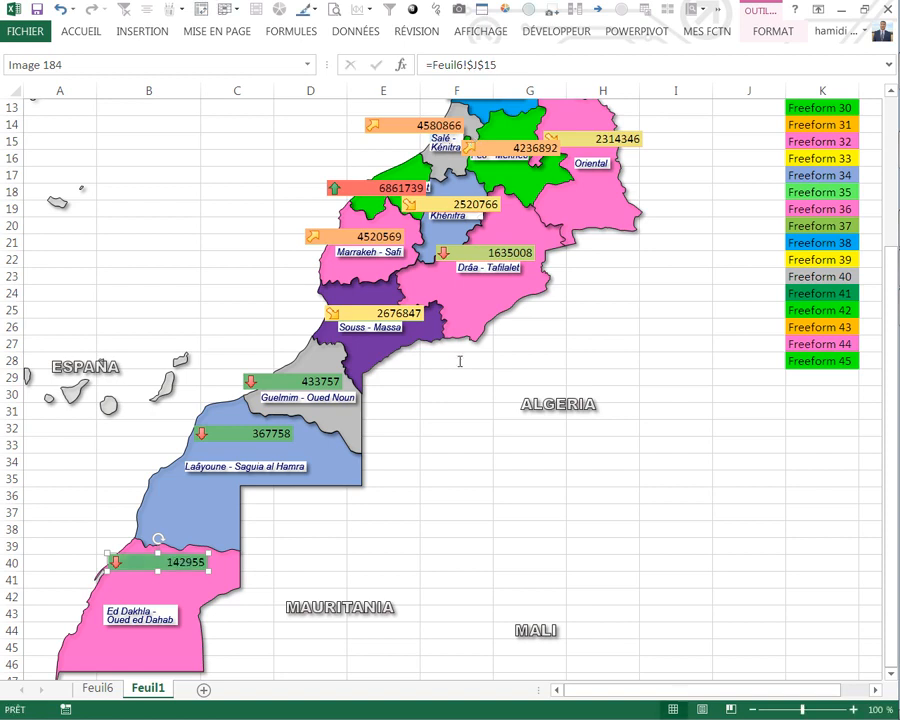
{"action": "left_click", "coordinate": [457, 479]}
- Turn off the display of gridlines on Feuil1
{"action": "scroll", "coordinate": [125, 297], "scroll_direction": "up", "scroll_amount": 4}
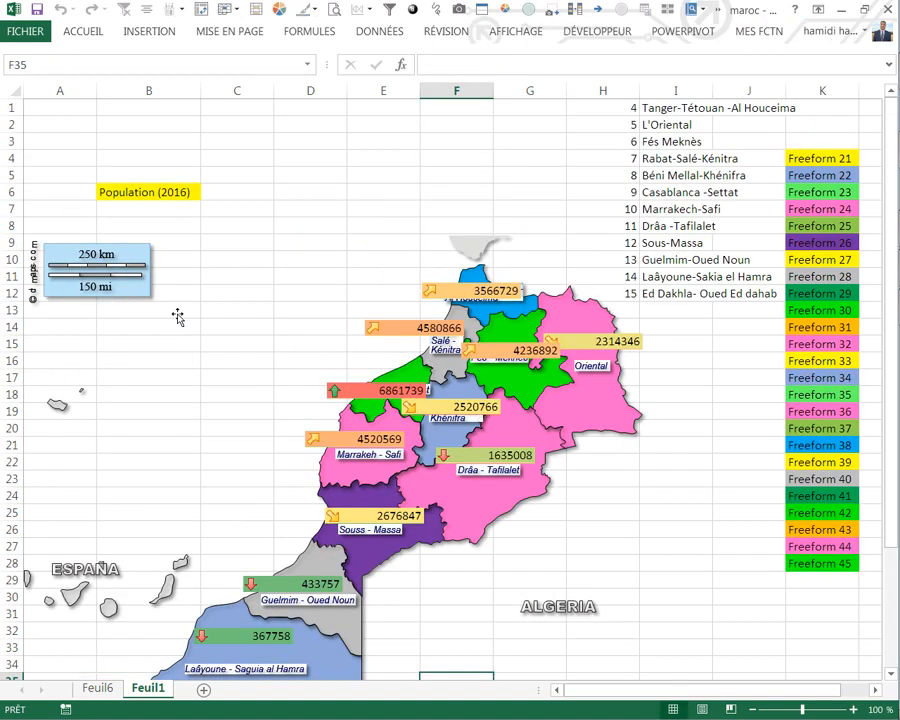
{"action": "left_click", "coordinate": [240, 38]}
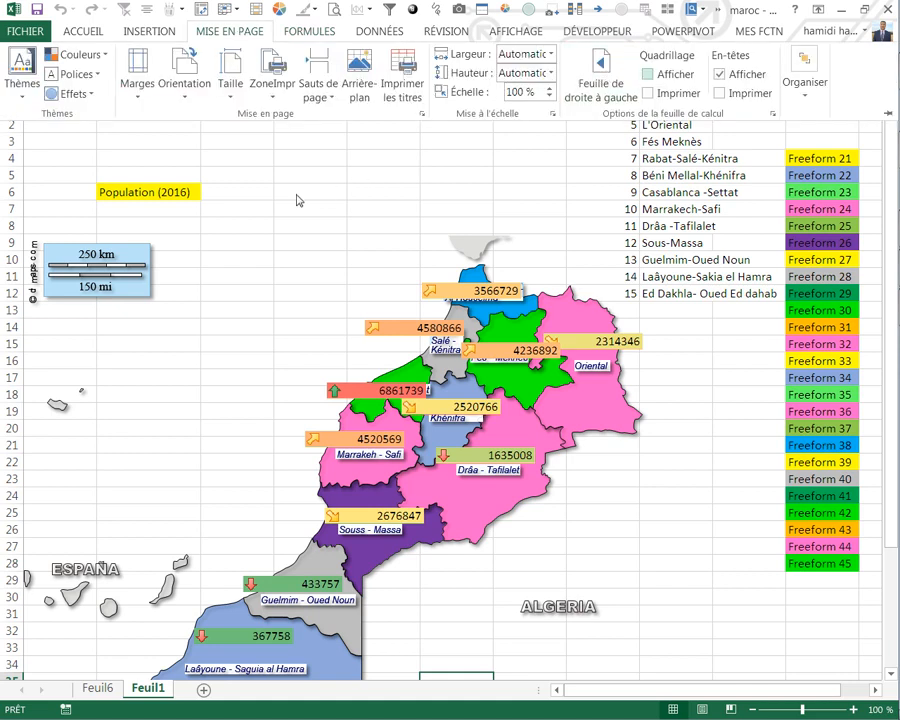
{"action": "left_click", "coordinate": [226, 203]}
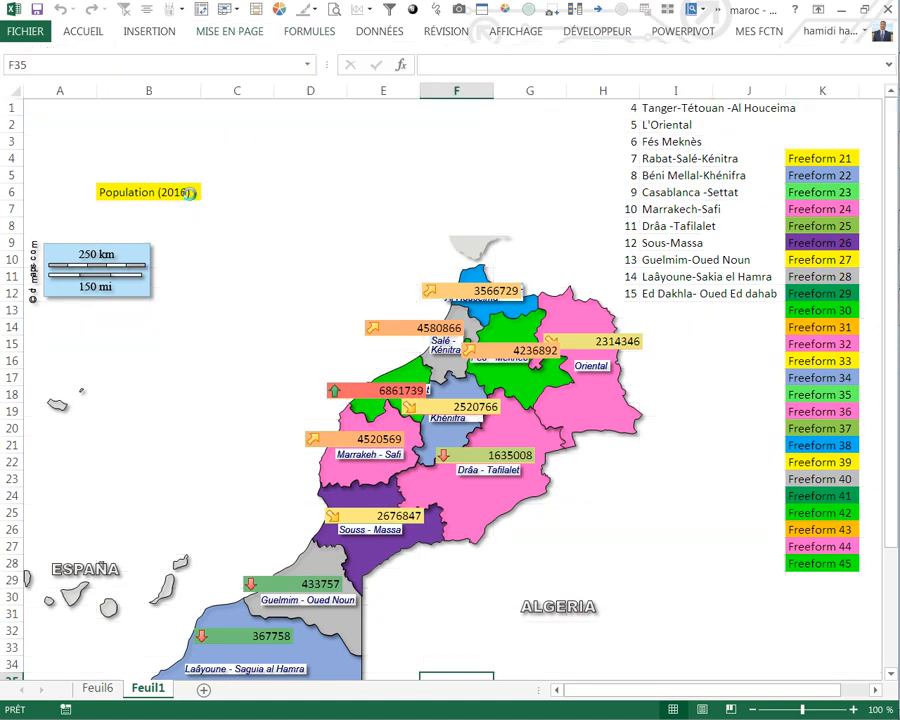
- Choose Densité (hab./km²) as the statistic in cell B6 of Feuil1
{"action": "left_click", "coordinate": [188, 193]}
{"action": "left_click", "coordinate": [205, 193]}
{"action": "left_click", "coordinate": [146, 254]}
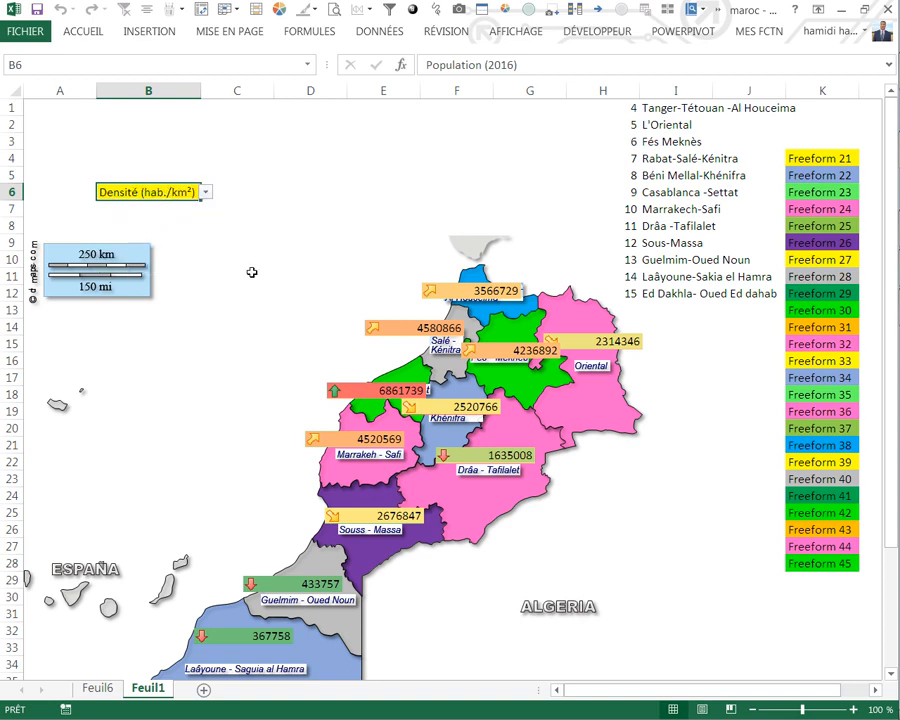
{"action": "left_click", "coordinate": [238, 273]}
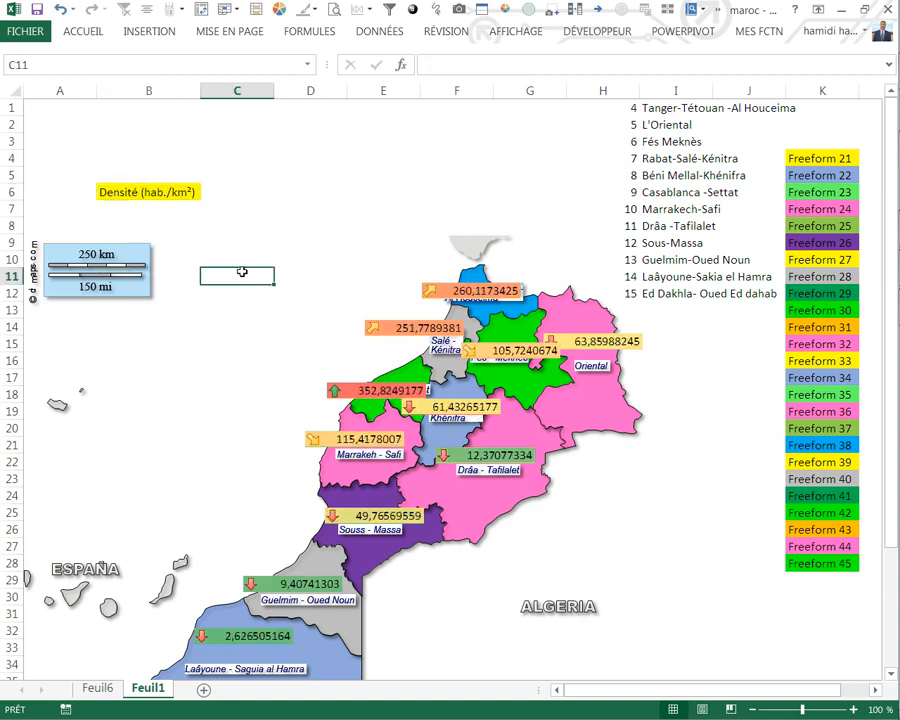
- Choose Superficie (km²) as the statistic in cell B6 and check the linked values across all regions of the map
{"action": "left_click", "coordinate": [188, 196]}
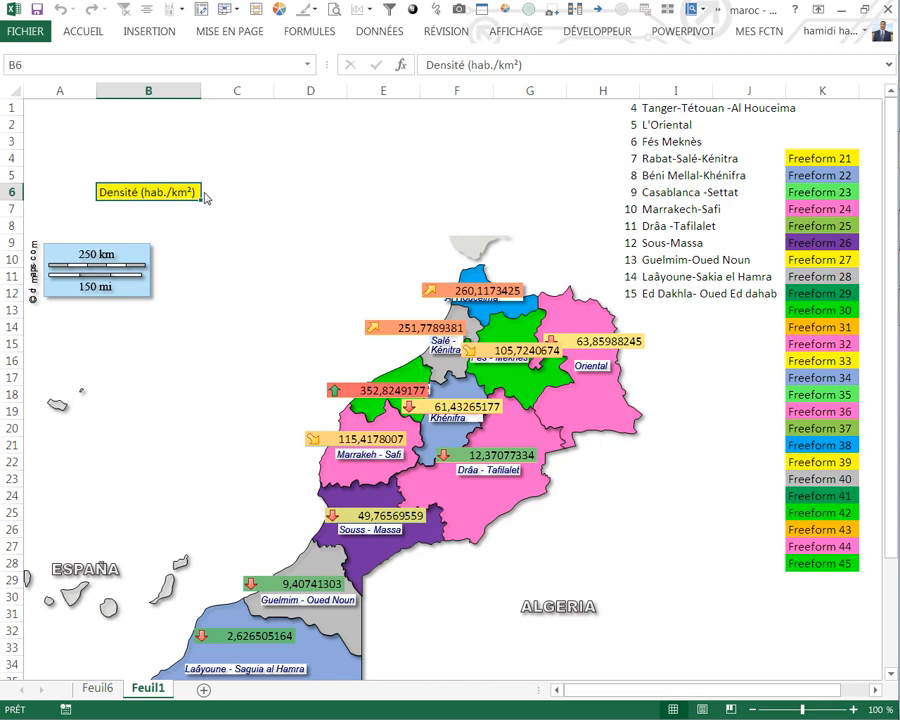
{"action": "left_click", "coordinate": [205, 194]}
{"action": "left_click", "coordinate": [140, 207]}
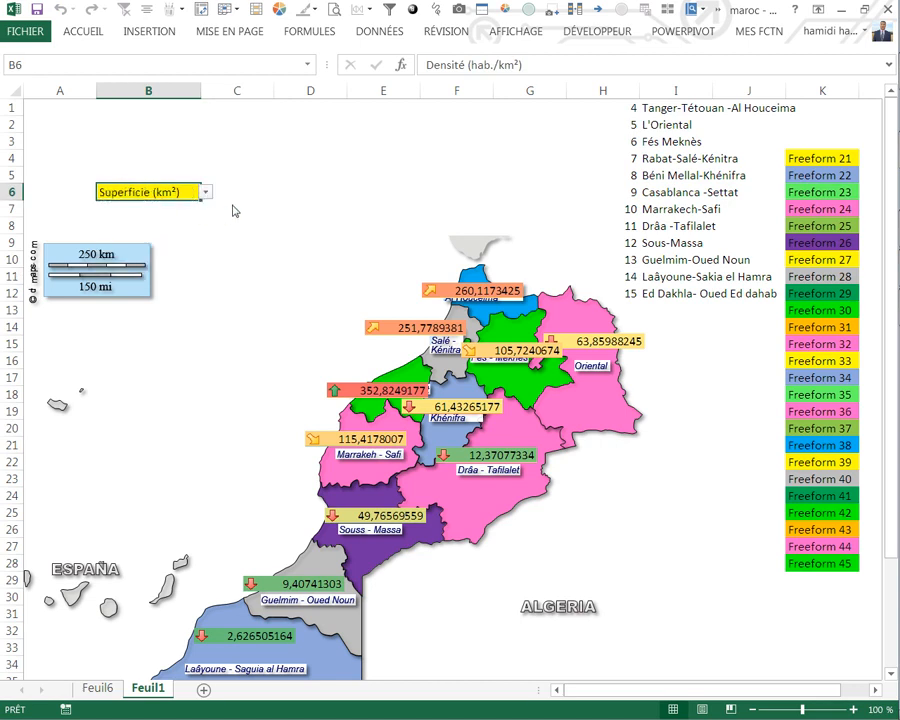
{"action": "left_click", "coordinate": [240, 208]}
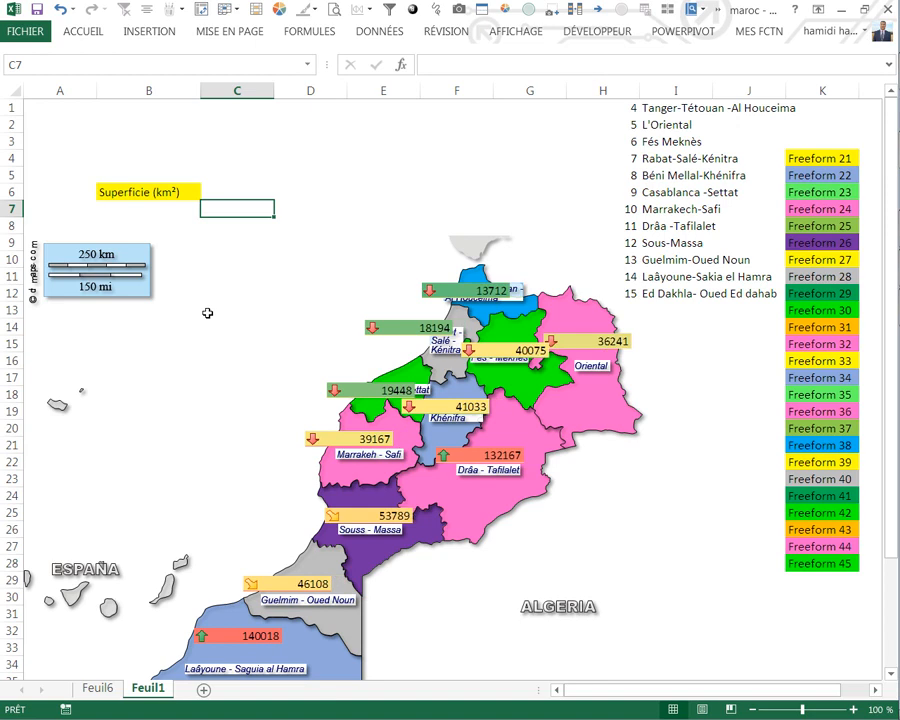
{"action": "scroll", "coordinate": [192, 314], "scroll_direction": "down", "scroll_amount": 5}
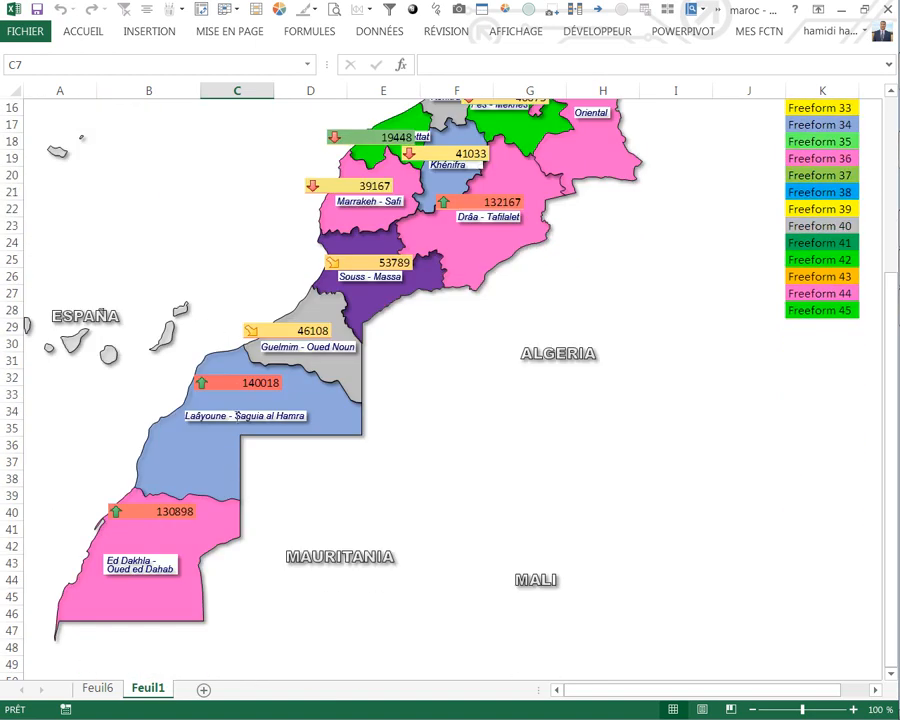
{"action": "scroll", "coordinate": [368, 302], "scroll_direction": "up", "scroll_amount": 3}
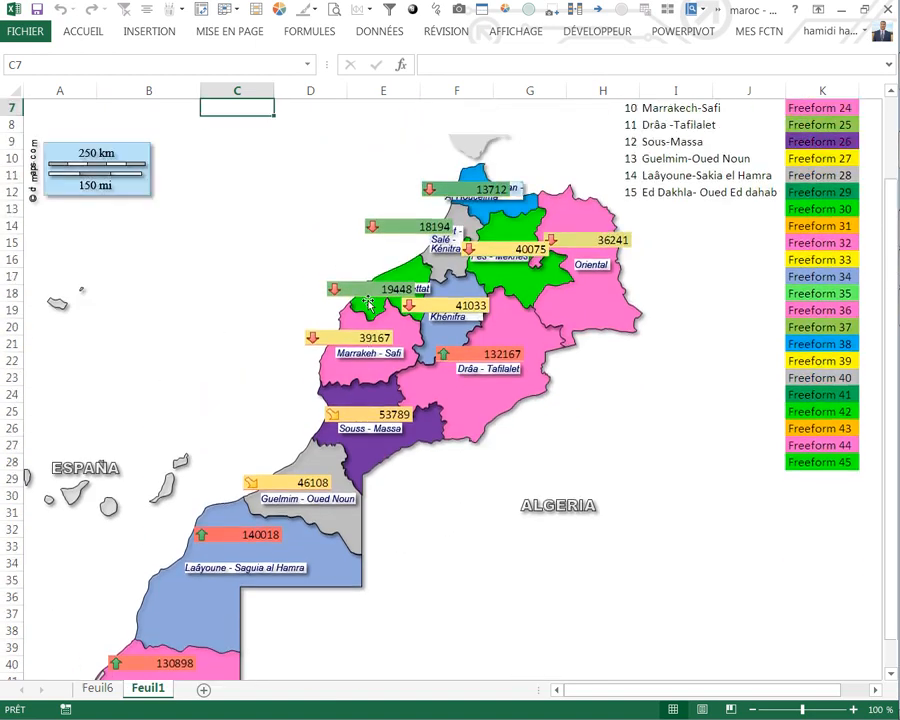
- Switch the statistic in cell B6 to Population (2016) and leave the cell to refresh the linked pictures
{"action": "scroll", "coordinate": [413, 232], "scroll_direction": "up", "scroll_amount": 1}
{"action": "left_click", "coordinate": [200, 143]}
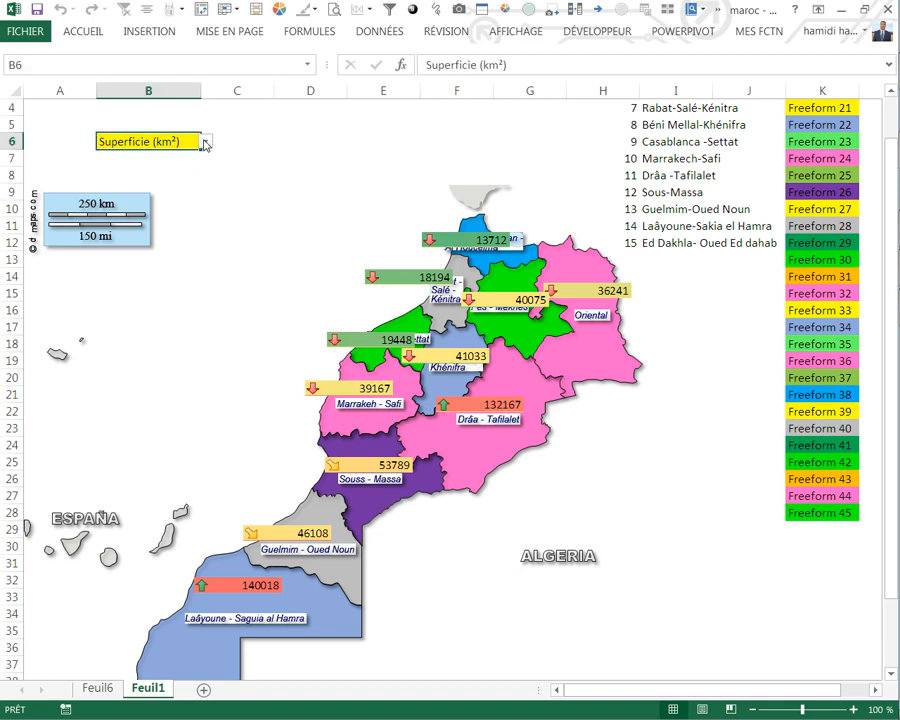
{"action": "left_click", "coordinate": [205, 141]}
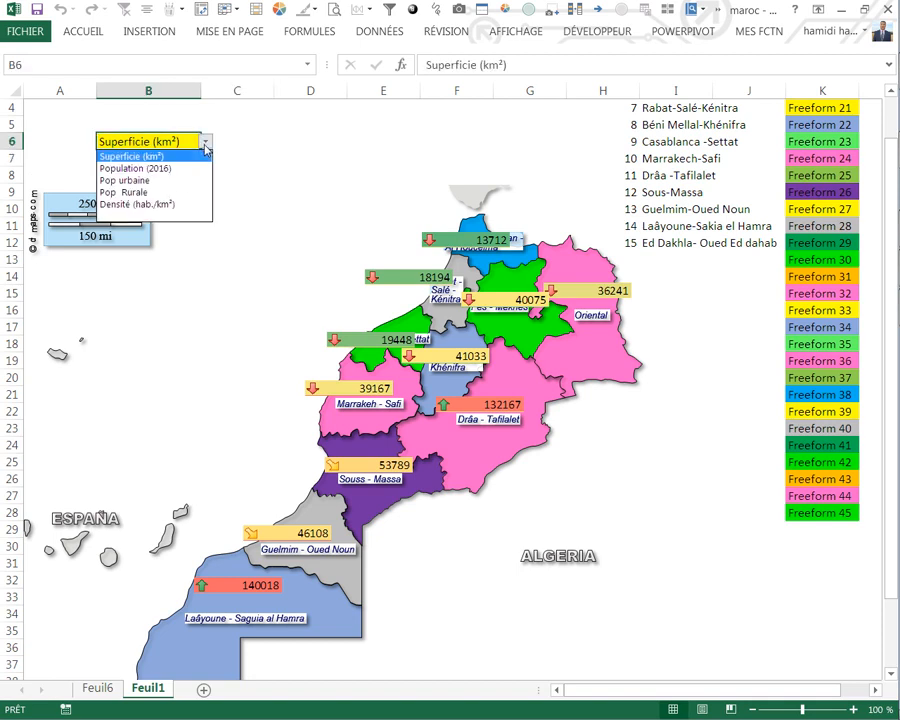
{"action": "left_click", "coordinate": [140, 165]}
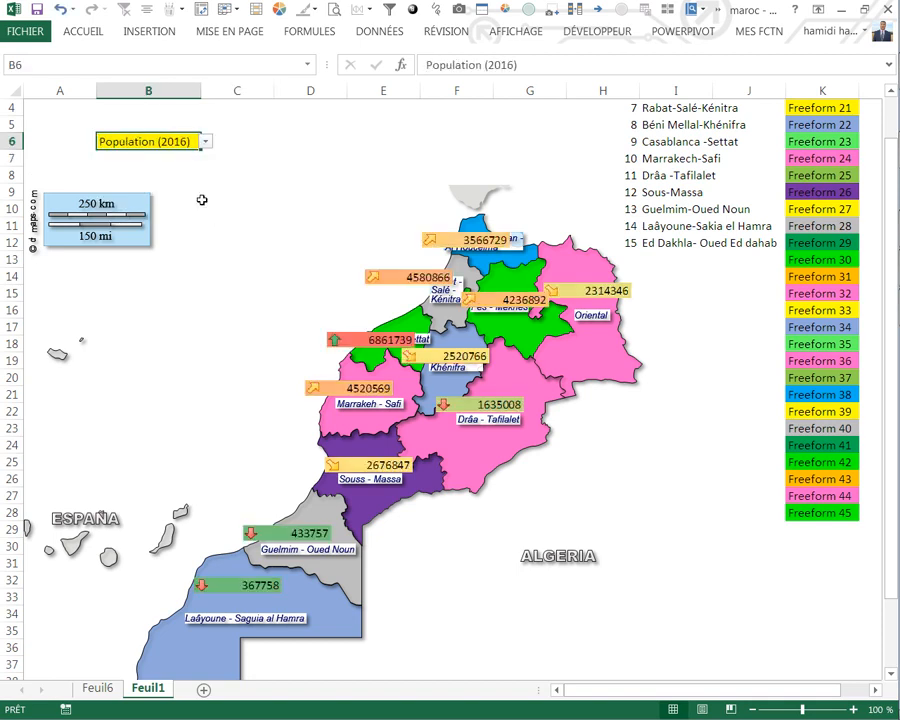
{"action": "left_click", "coordinate": [210, 196]}
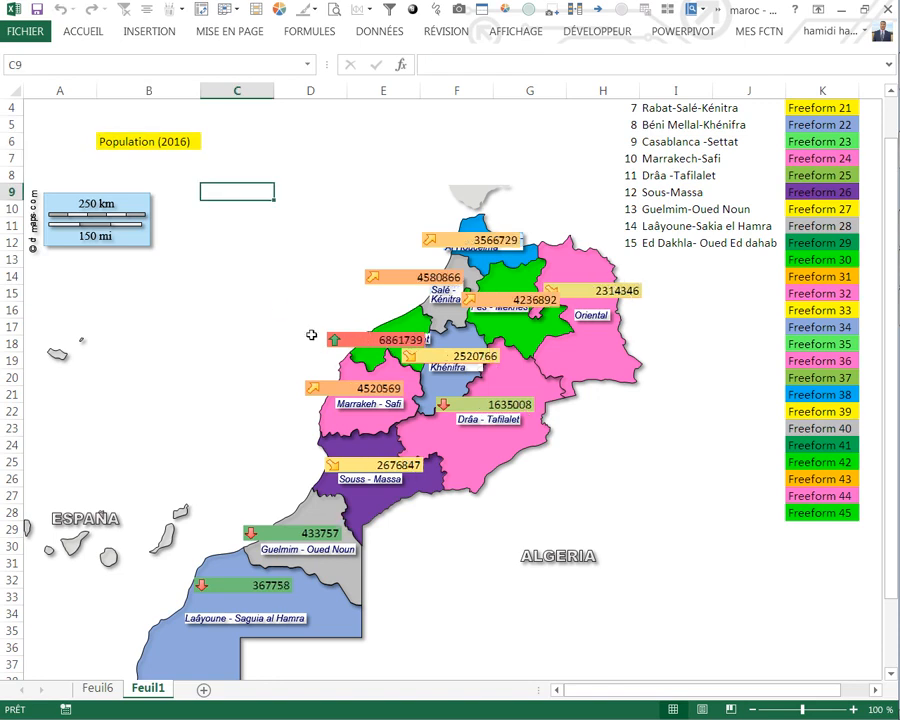
- Set the statistic in cell B6 to Pop Rurale and check the linked pictures on the map
{"action": "left_click", "coordinate": [185, 149]}
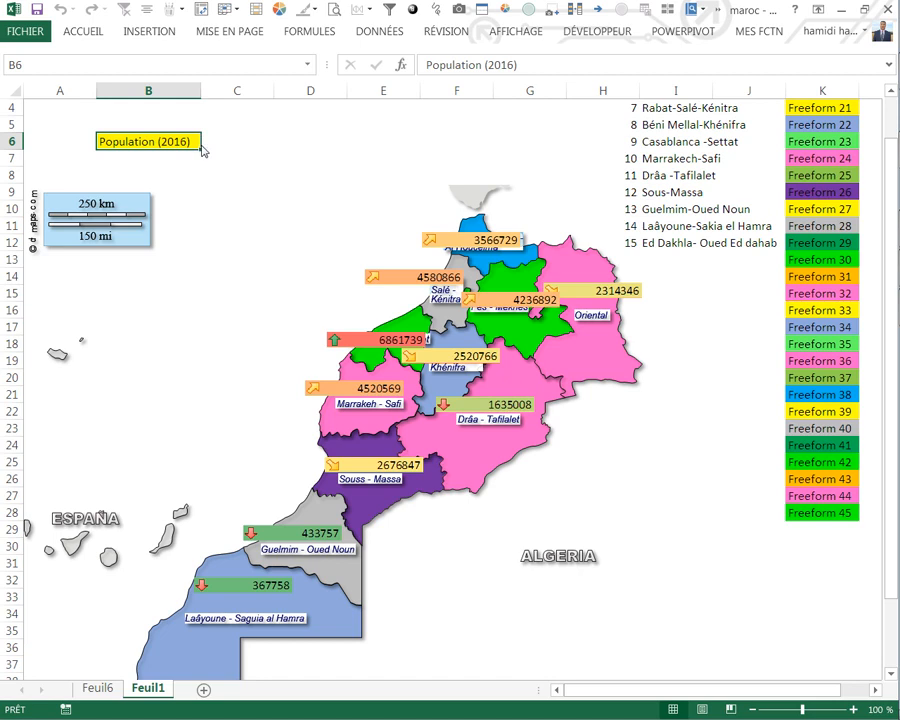
{"action": "left_click", "coordinate": [208, 143]}
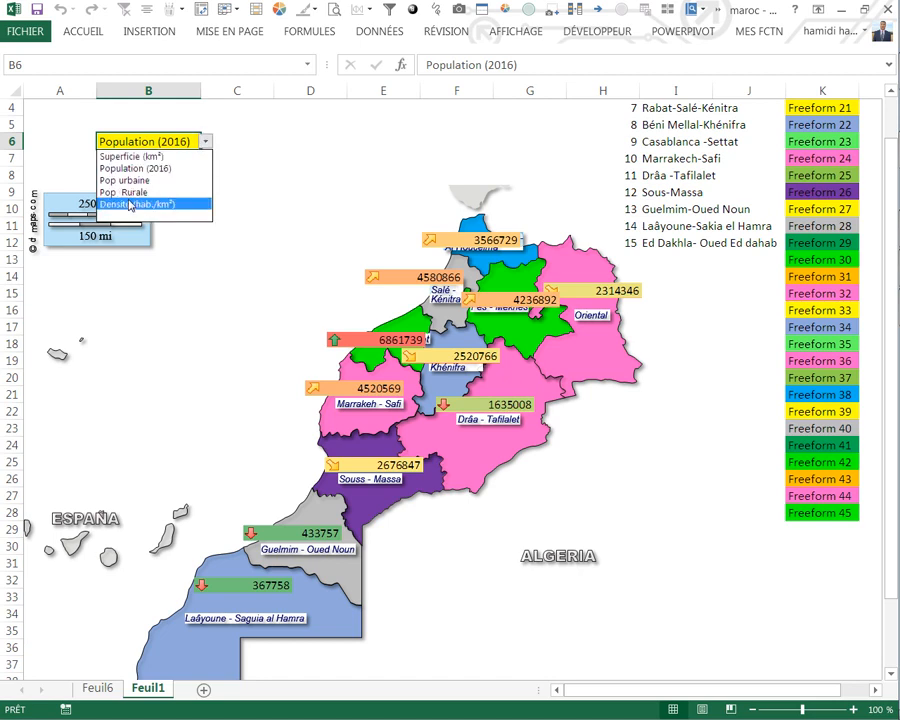
{"action": "left_click", "coordinate": [129, 195]}
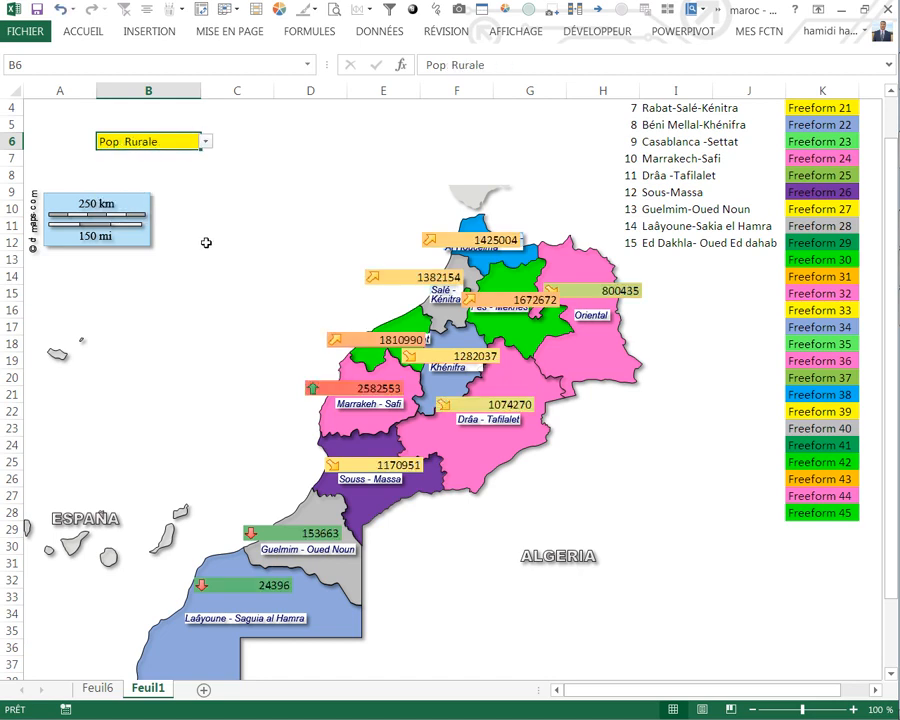
{"action": "left_click", "coordinate": [237, 243]}
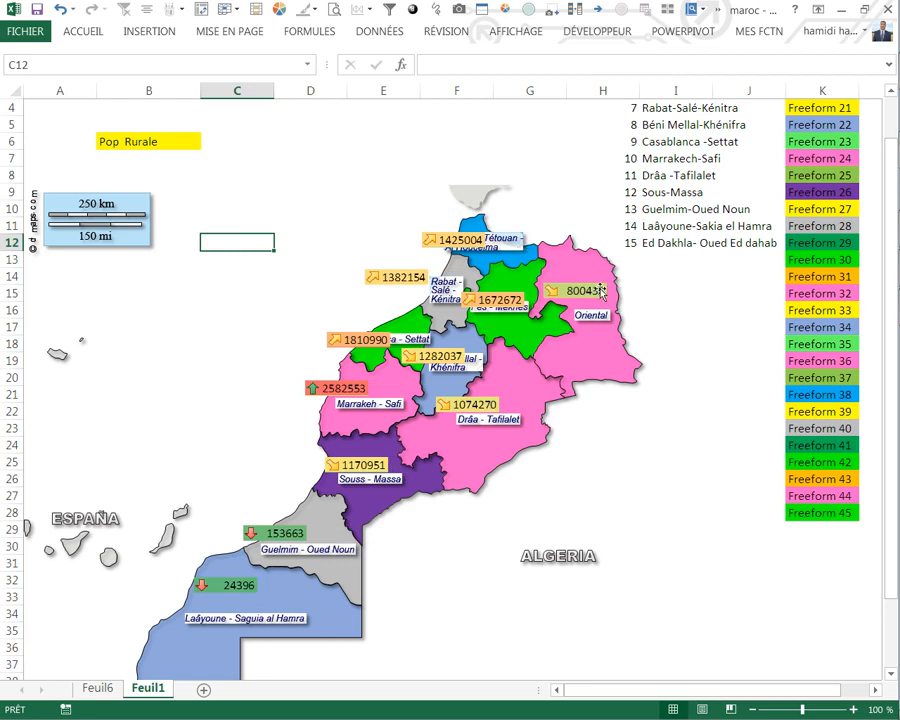
{"action": "scroll", "coordinate": [664, 341], "scroll_direction": "up", "scroll_amount": 1}
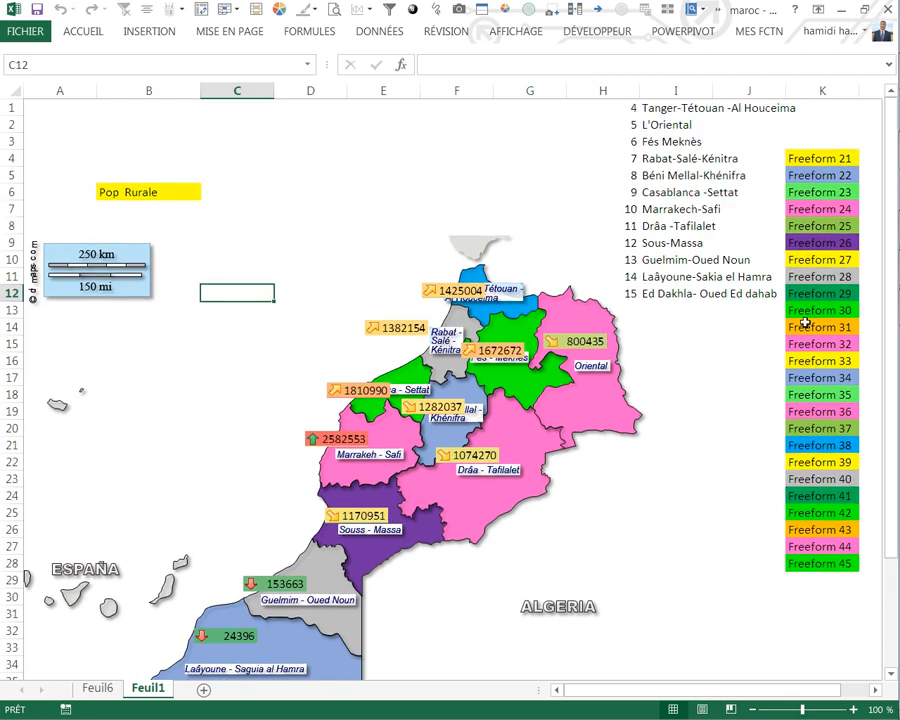
{"action": "scroll", "coordinate": [390, 390], "scroll_direction": "down", "scroll_amount": 1}
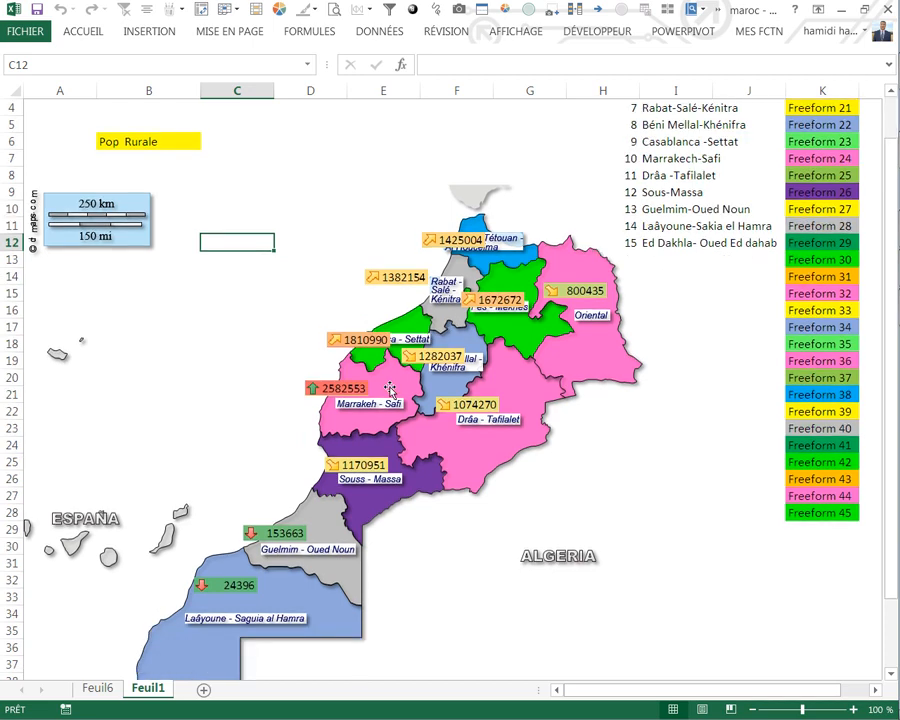
- Enter the date 04-12-2016 in cell G35, in the empty area below the ALGERIA label
{"action": "scroll", "coordinate": [545, 541], "scroll_direction": "down", "scroll_amount": 3}
{"action": "left_click", "coordinate": [497, 479]}
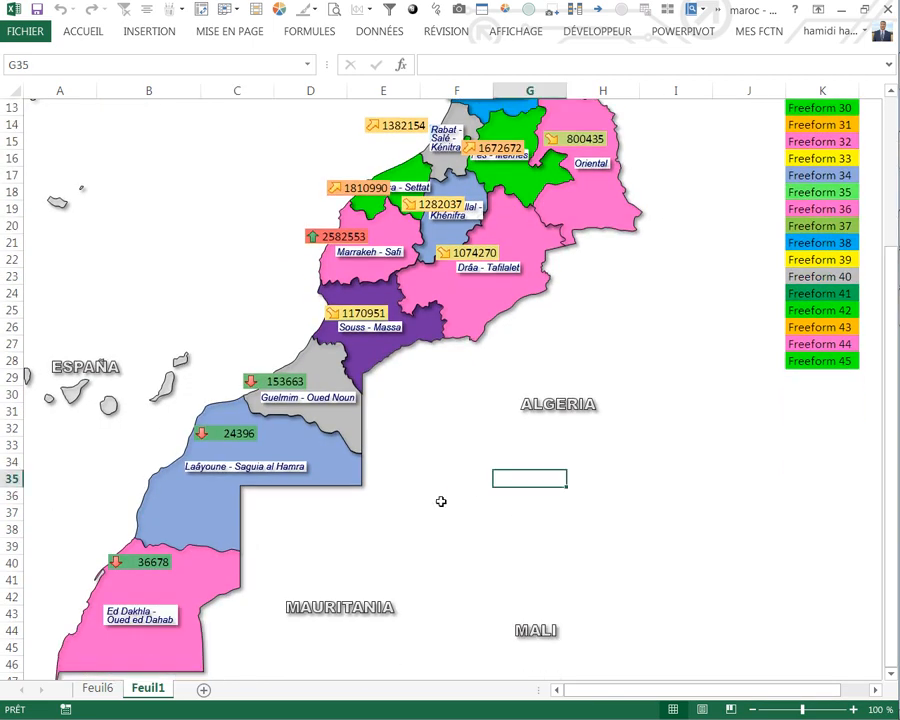
{"action": "type", "text": "04-12-2016"}
{"action": "key", "text": "Return"}
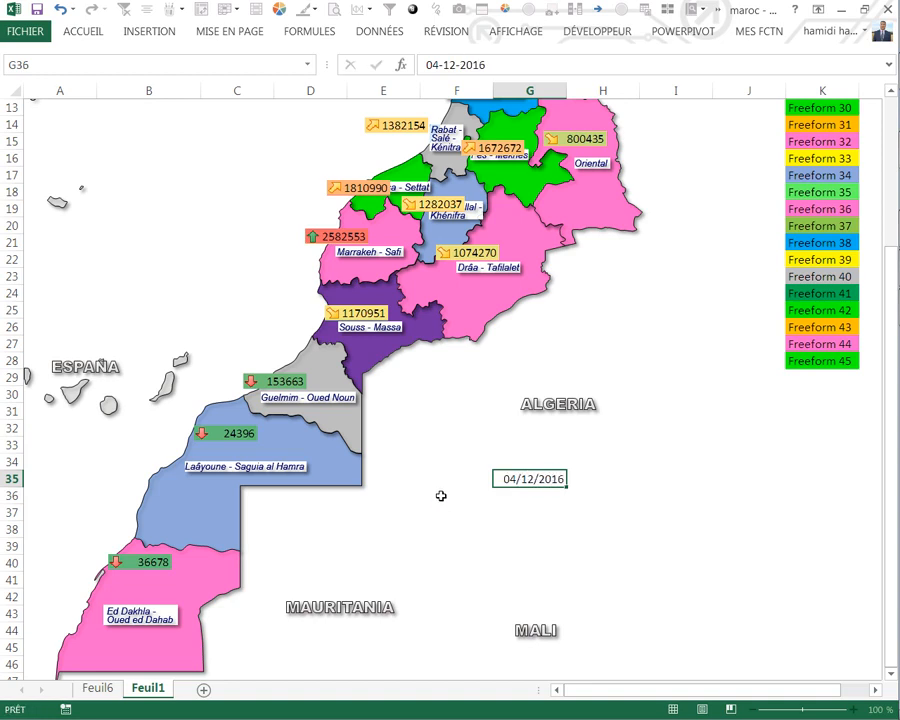